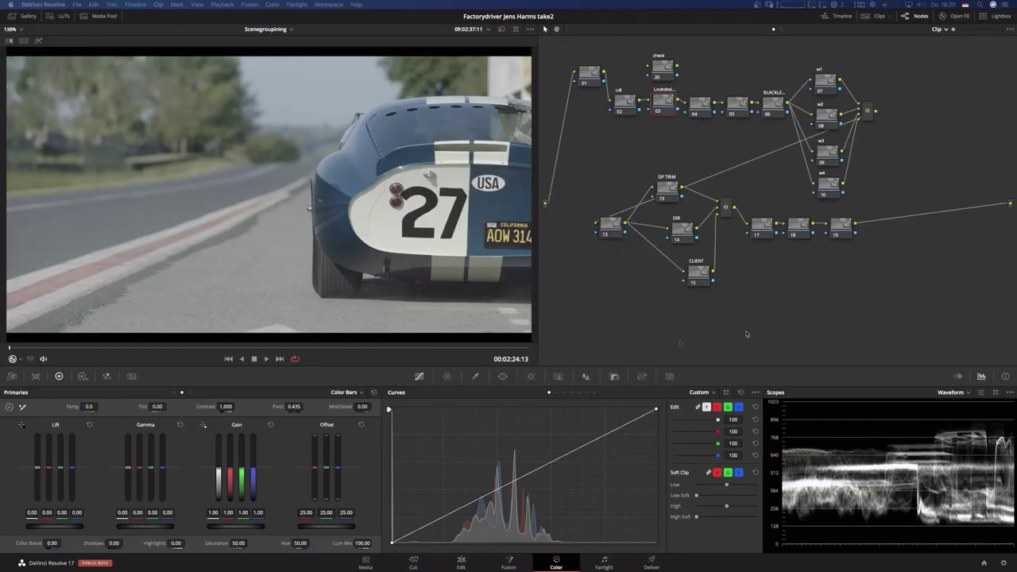
Check the project colour management settings, keep Tetrahedral 3D LUT interpolation, and close without saving.
left_click(1003, 563)
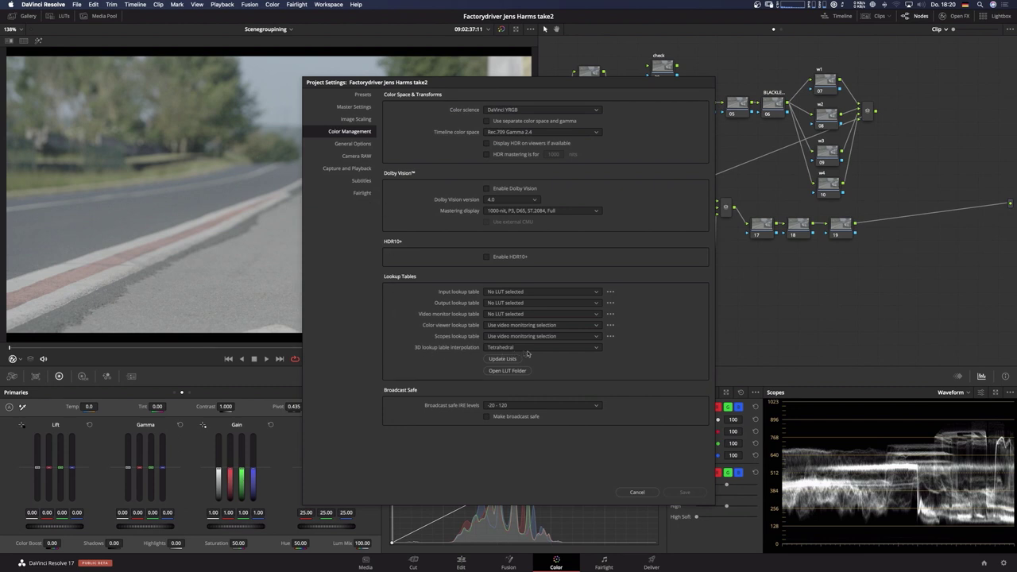
left_click(597, 348)
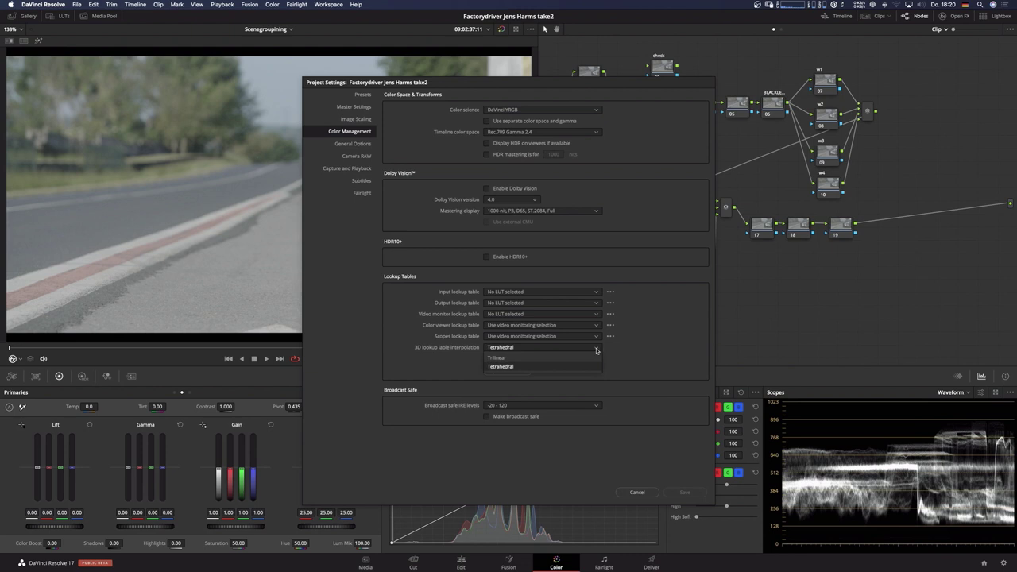
left_click(597, 348)
left_click(641, 493)
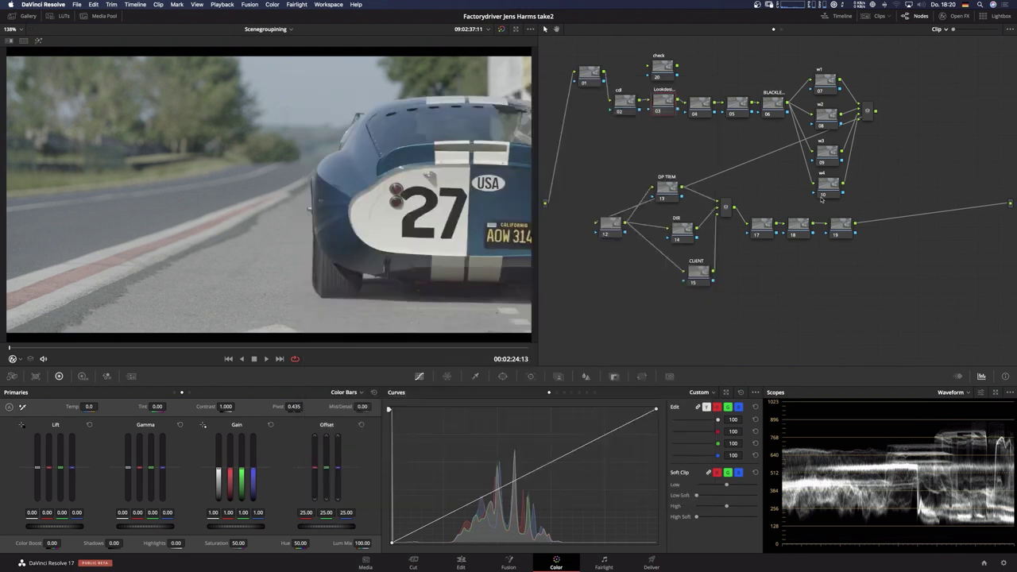
Apply Look Designer 2.1 to node 03 (Canon Log3 Cinema Gamut to ARRI AWG LogC) and show the timeline node tree.
left_click(945, 17)
left_click_drag(879, 110, 629, 113)
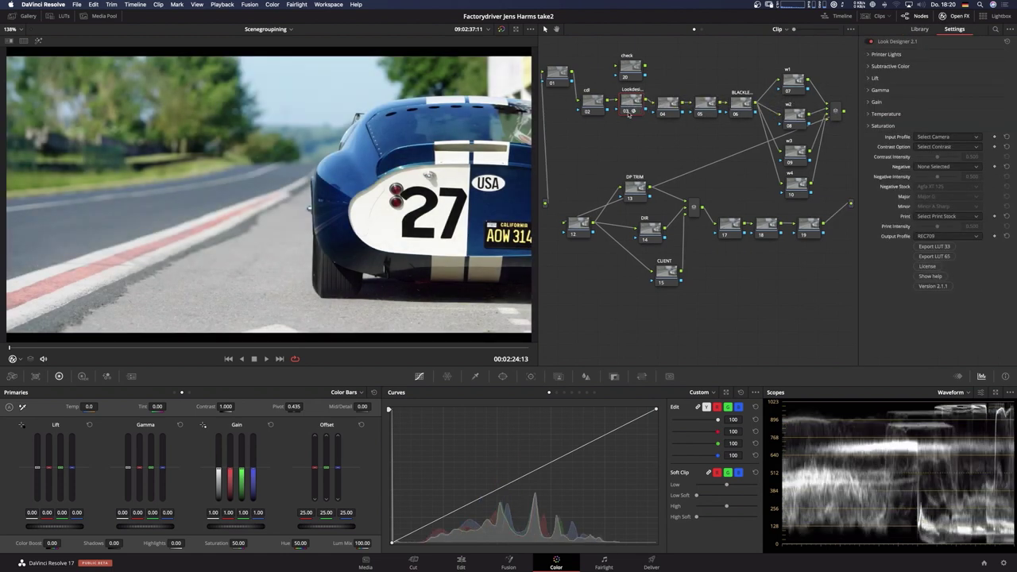
left_click(977, 138)
scroll(949, 203, "down", 3)
left_click(948, 191)
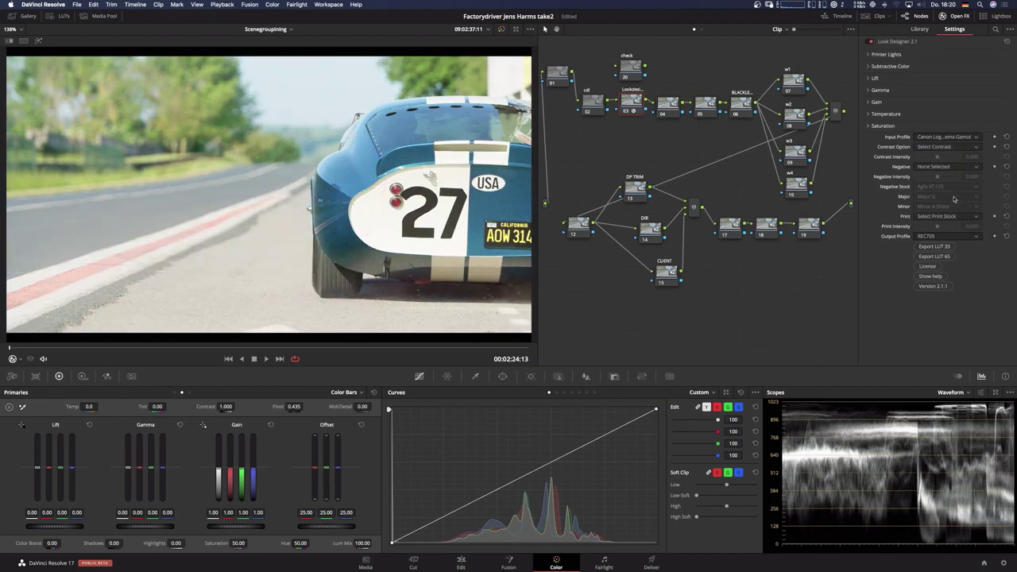
left_click(976, 239)
left_click(949, 256)
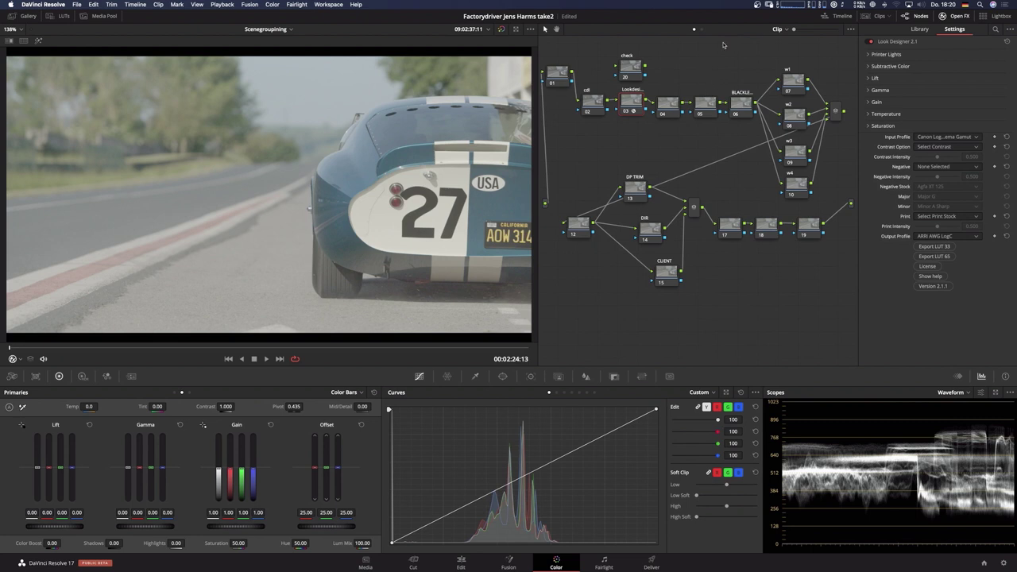
left_click(783, 30)
left_click(790, 49)
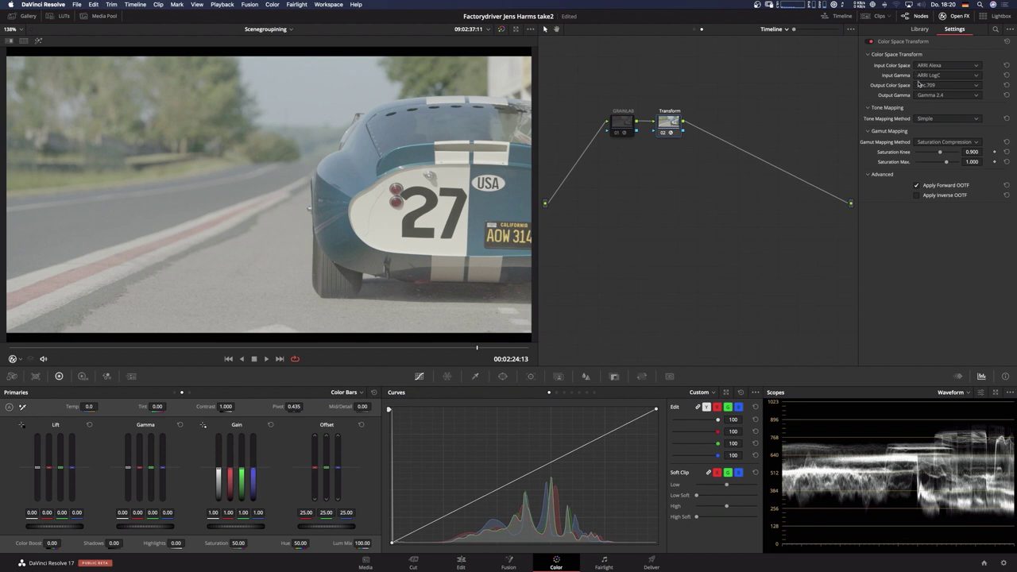
Confirm the timeline CST outputs Rec.709 with Gamma 2.4, then return to the clip node tree.
left_click(956, 88)
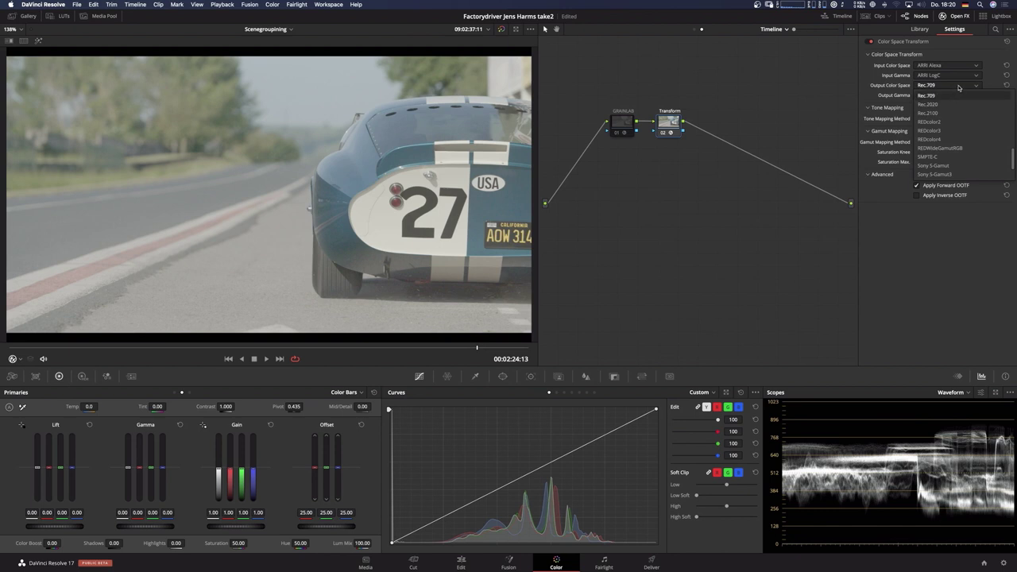
left_click(957, 95)
left_click(959, 96)
scroll(953, 139, "down", 3)
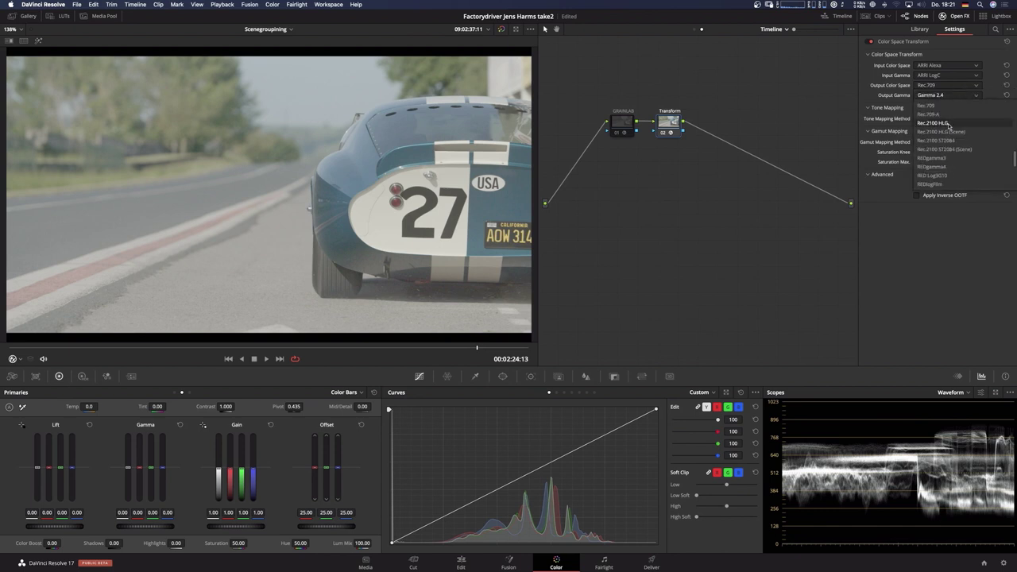
left_click(960, 95)
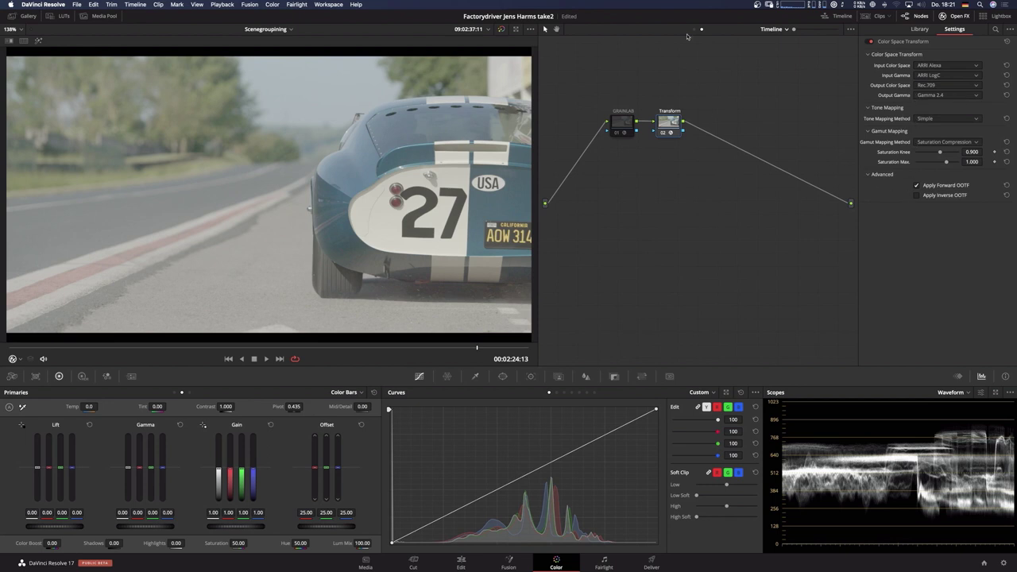
left_click(786, 29)
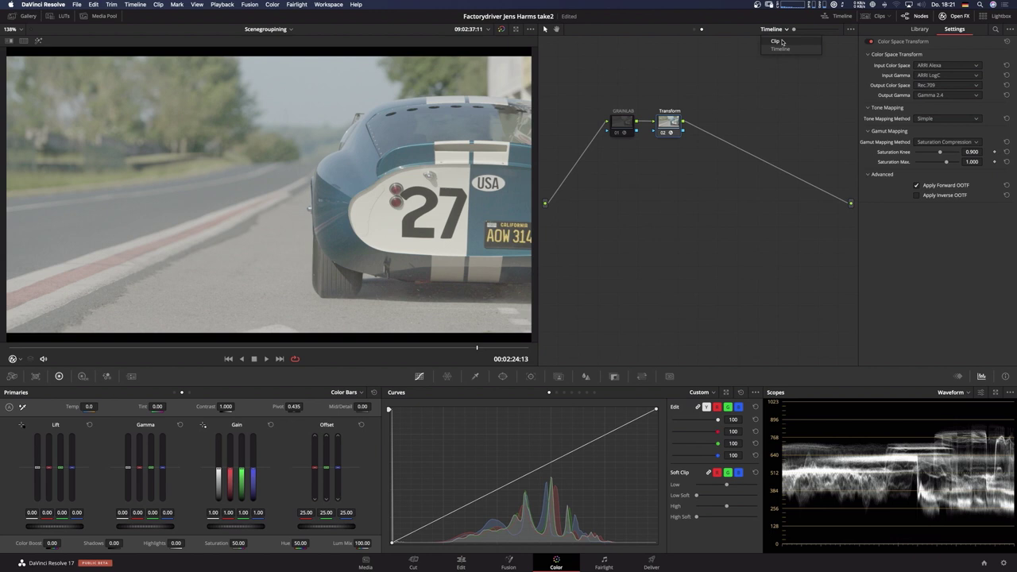
left_click(777, 42)
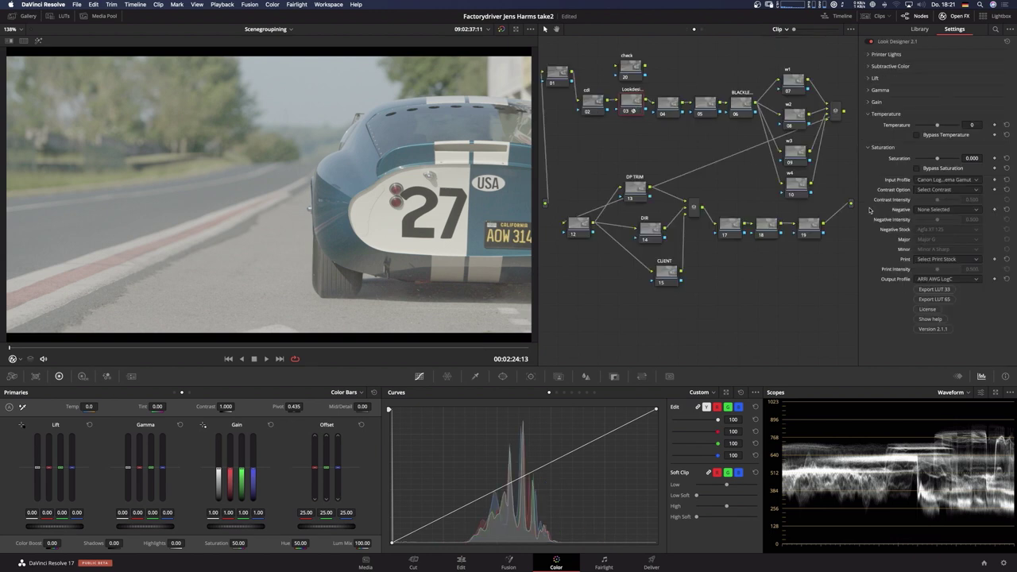
Set Look Designer contrast to Kodak 2393 and raise its intensity to 0.647.
left_click(974, 190)
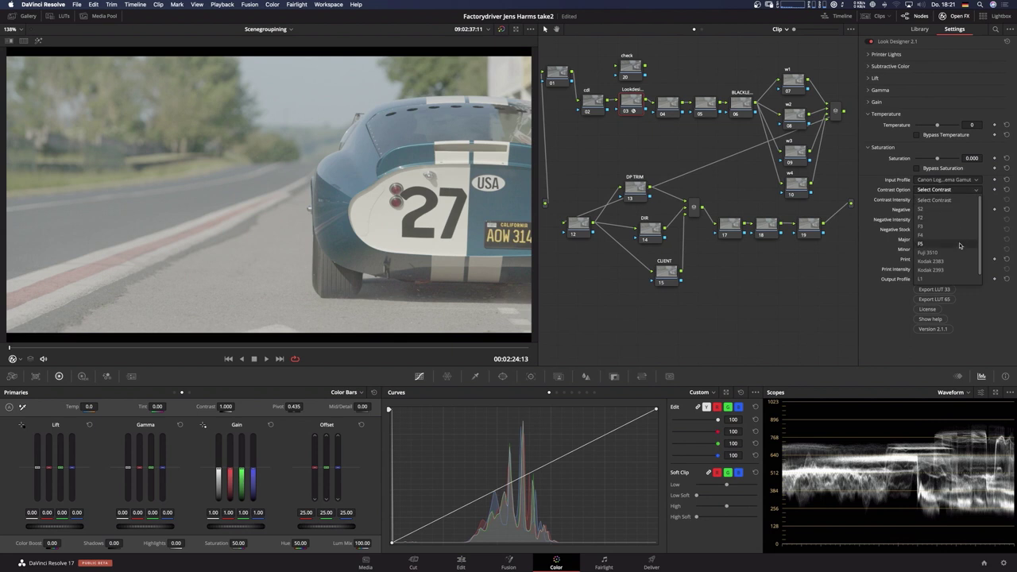
left_click(954, 270)
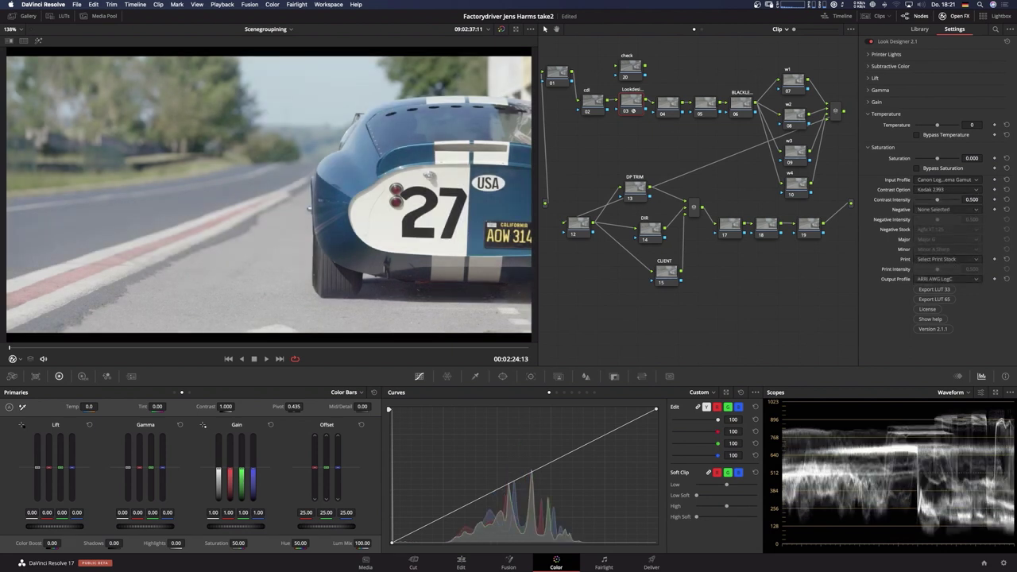
left_click_drag(971, 199, 984, 199)
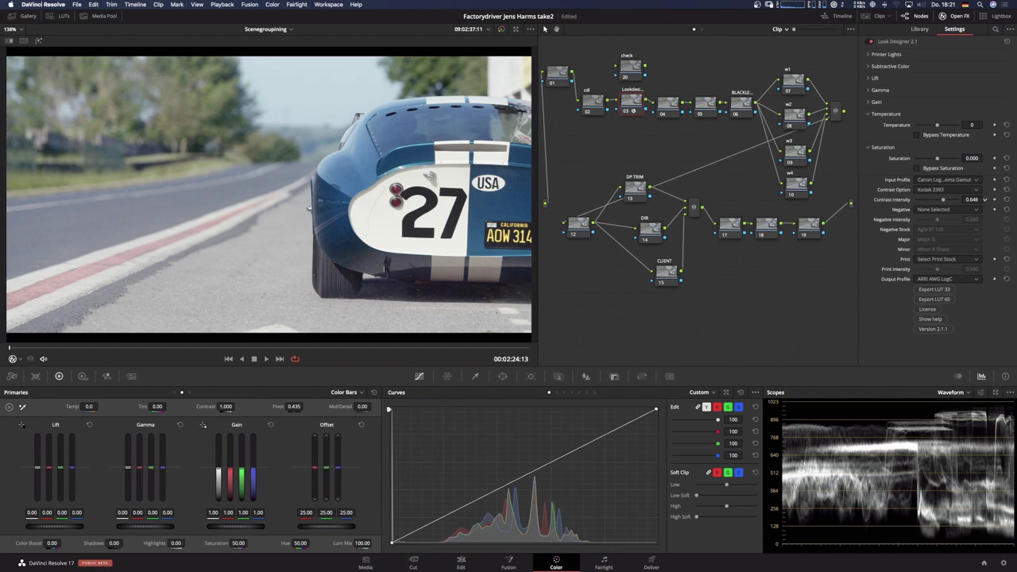
Use Kodak Vision Color Print 2383 print stock and Kodak 7207 Vision 3 negative stock.
left_click(969, 260)
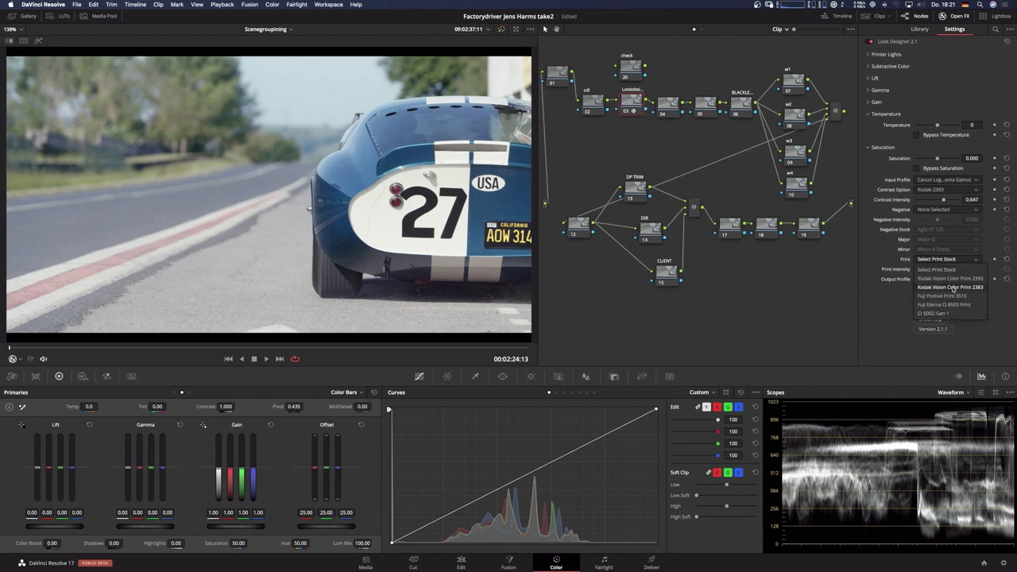
left_click(953, 287)
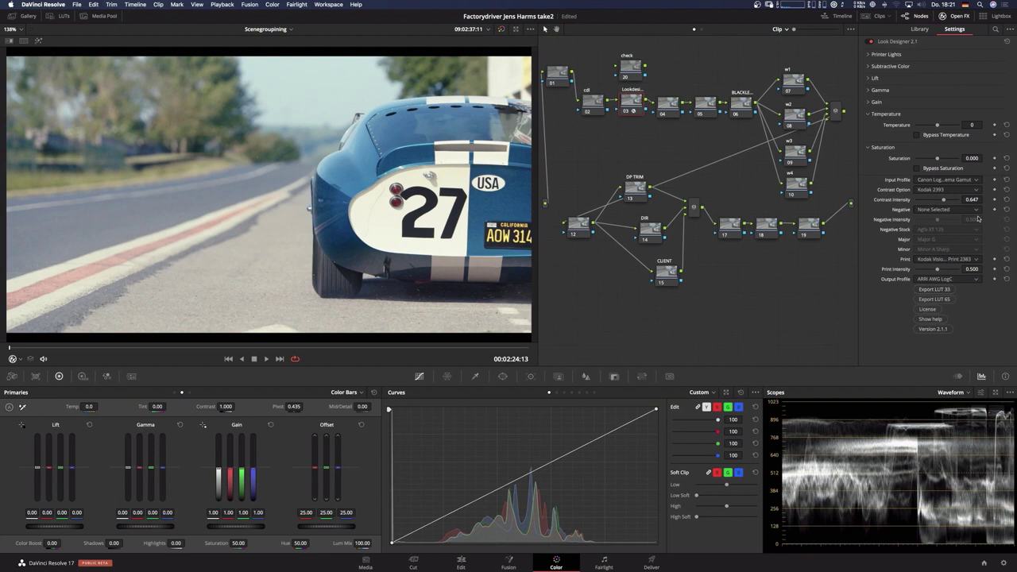
left_click(951, 210)
left_click(930, 229)
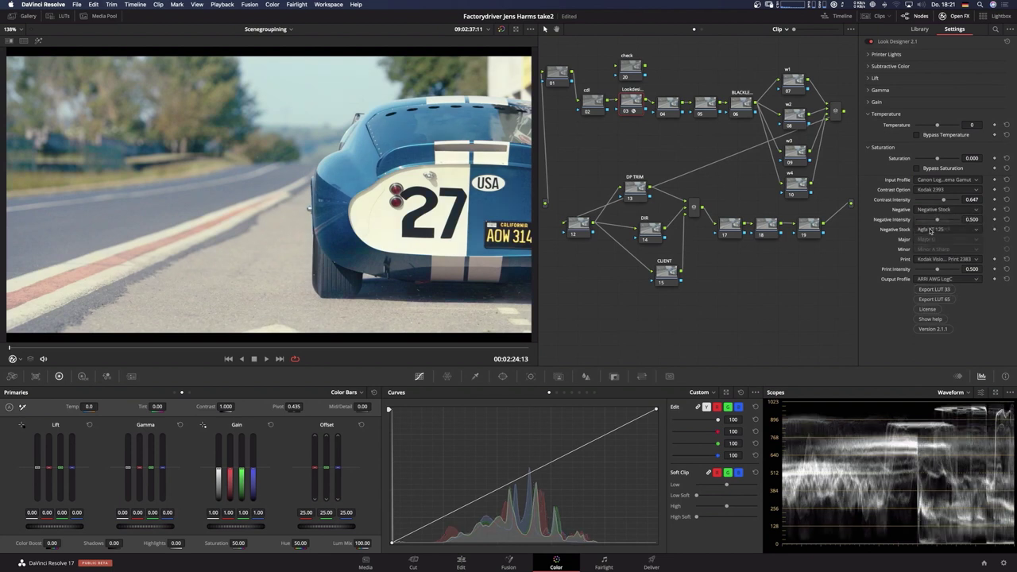
left_click(969, 229)
scroll(949, 309, "down", 3)
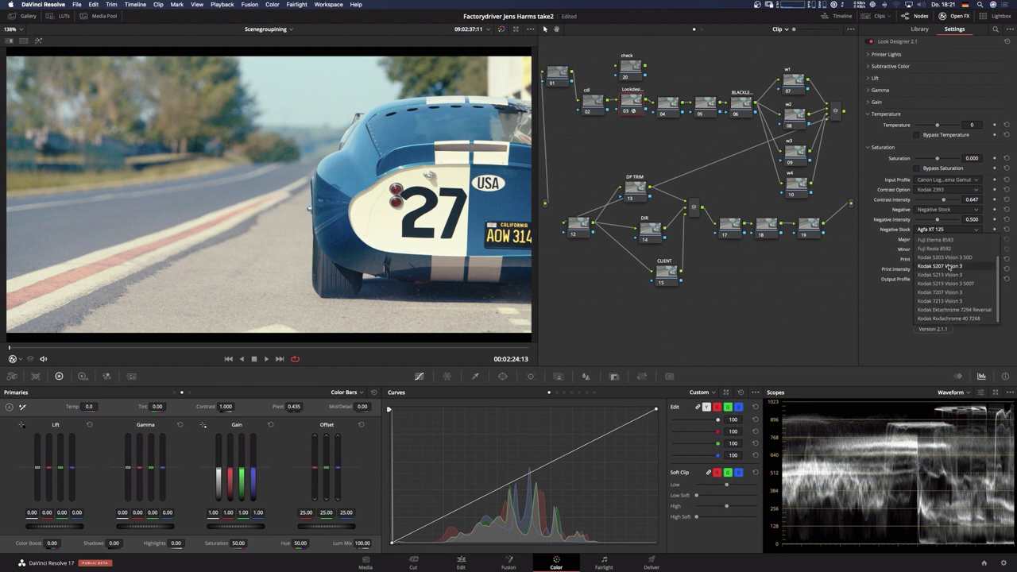
left_click(949, 293)
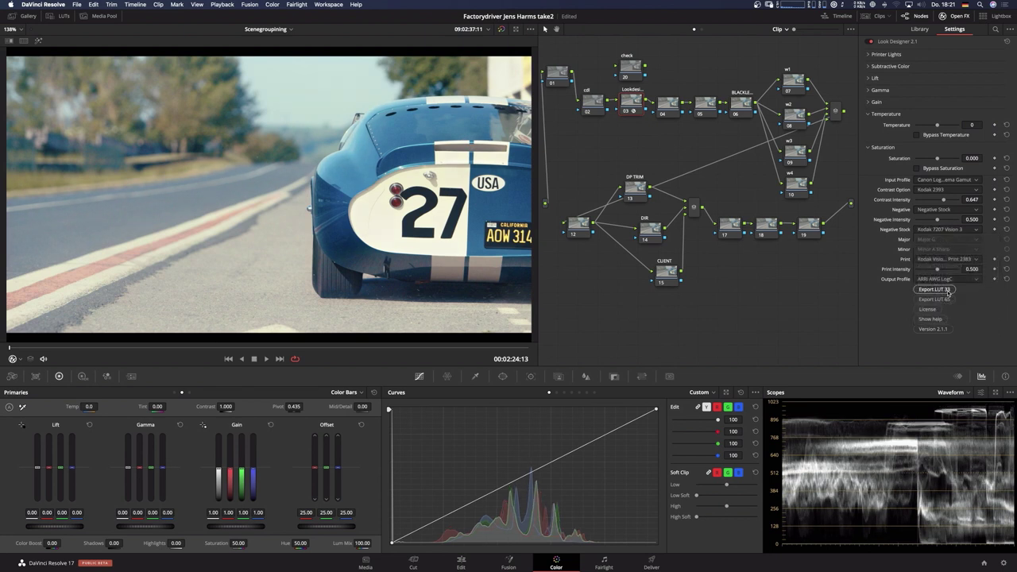
Raise the Subtractive Color CMY density and Printer Lights RGB in two passes.
left_click(868, 67)
left_click_drag(969, 77, 972, 77)
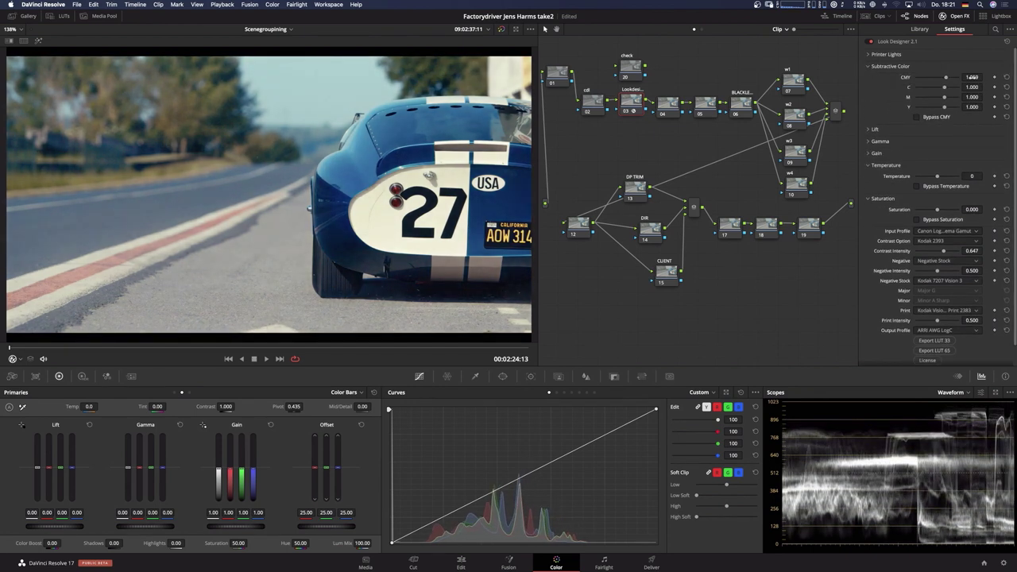
left_click(868, 54)
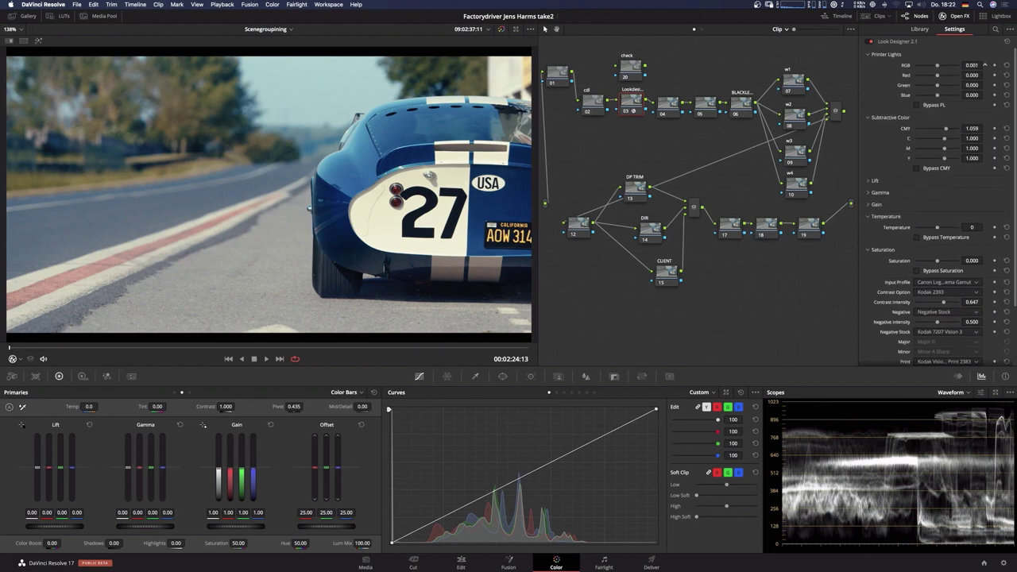
left_click_drag(984, 64, 984, 65)
left_click_drag(968, 121, 984, 128)
left_click_drag(971, 65, 984, 64)
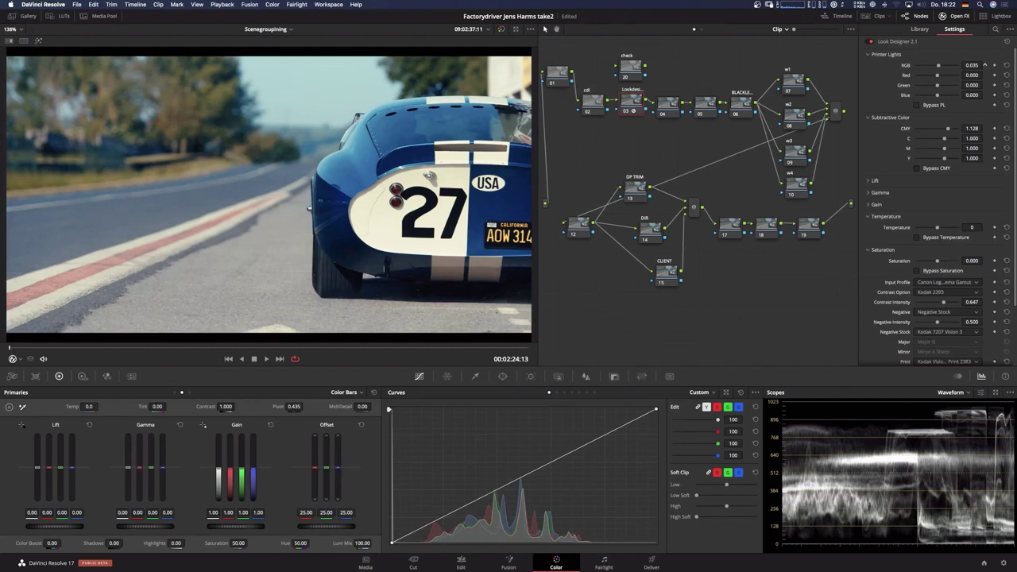
Lift the shadows slightly, lower gain to 0.985, and collapse the open sections.
left_click(874, 180)
mouse_move(970, 191)
left_mouse_down()
mouse_move(984, 192)
mouse_move(971, 191)
left_mouse_up()
left_click(875, 256)
left_click_drag(971, 266, 984, 267)
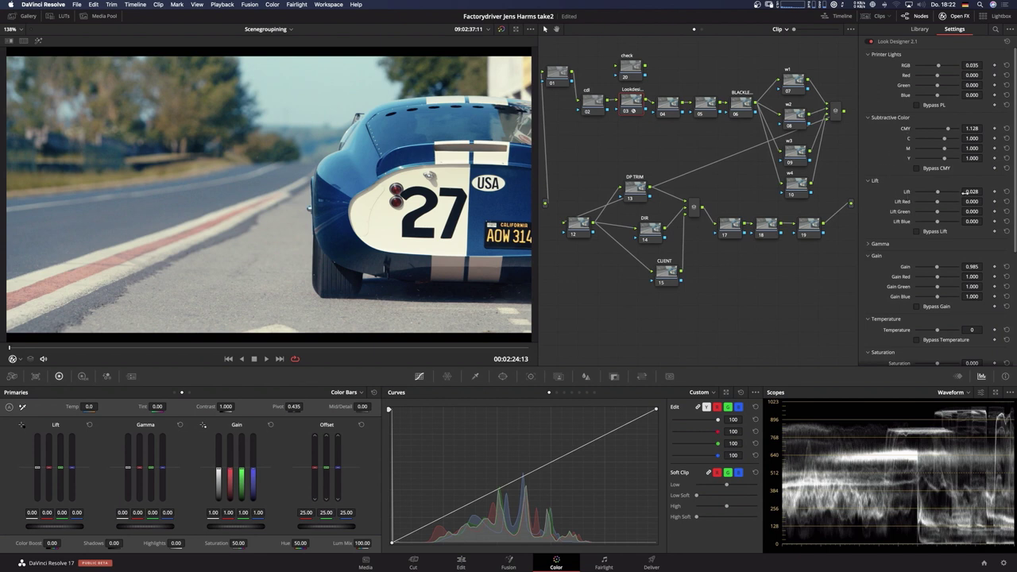
left_click_drag(984, 192, 972, 191)
left_click(867, 55)
left_click(867, 65)
left_click(866, 79)
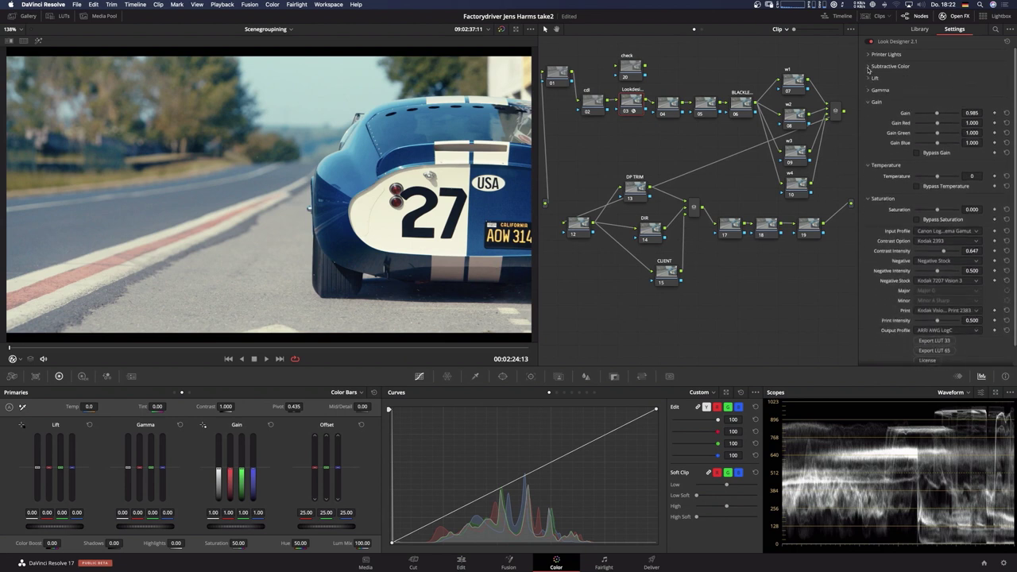
left_click(869, 102)
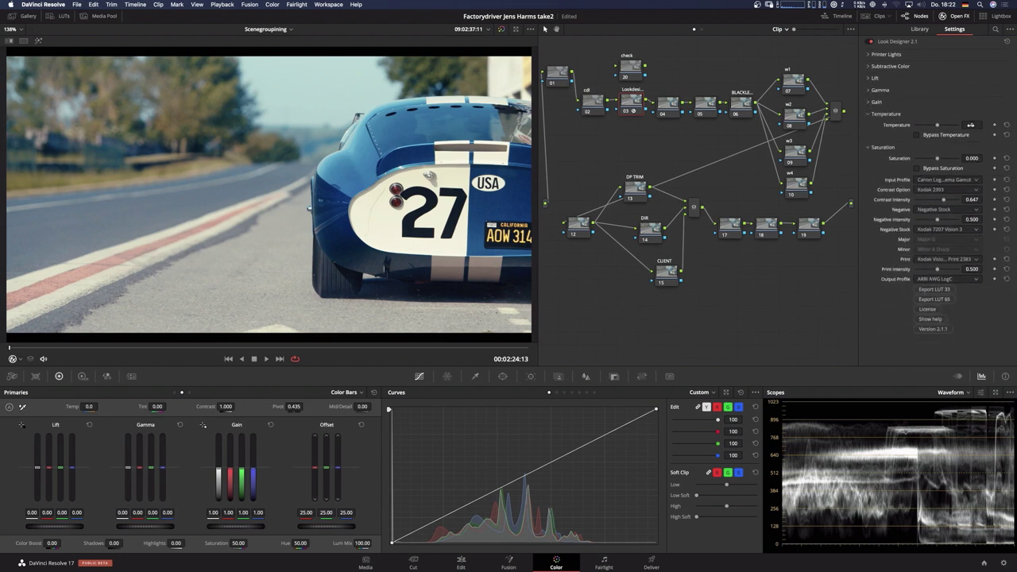
Cool the temperature to -11, raise yellow density, and trim gain to 0.972.
left_click_drag(970, 125, 960, 125)
left_click(865, 65)
left_click_drag(972, 106, 982, 106)
left_click(868, 67)
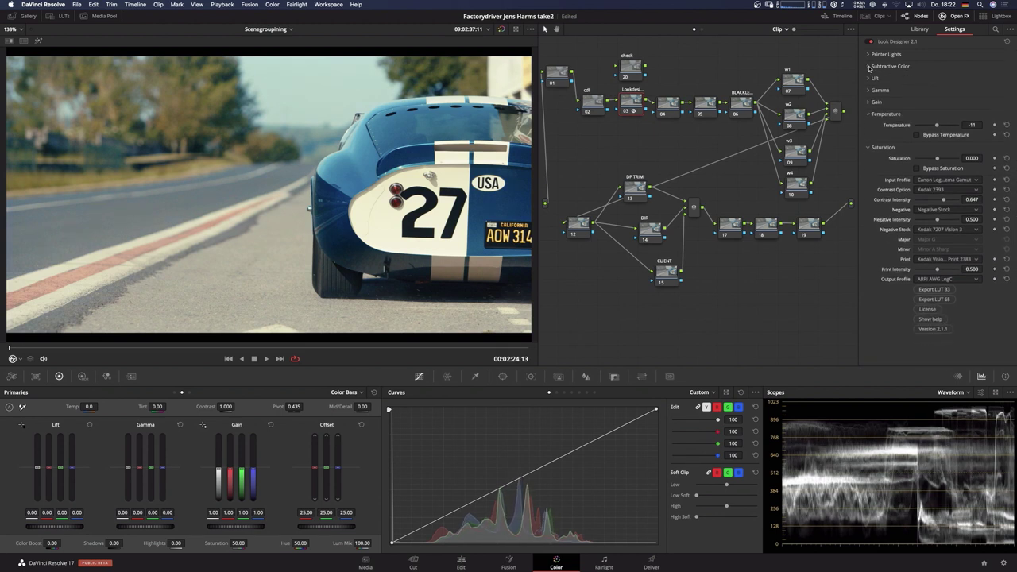
left_click(870, 102)
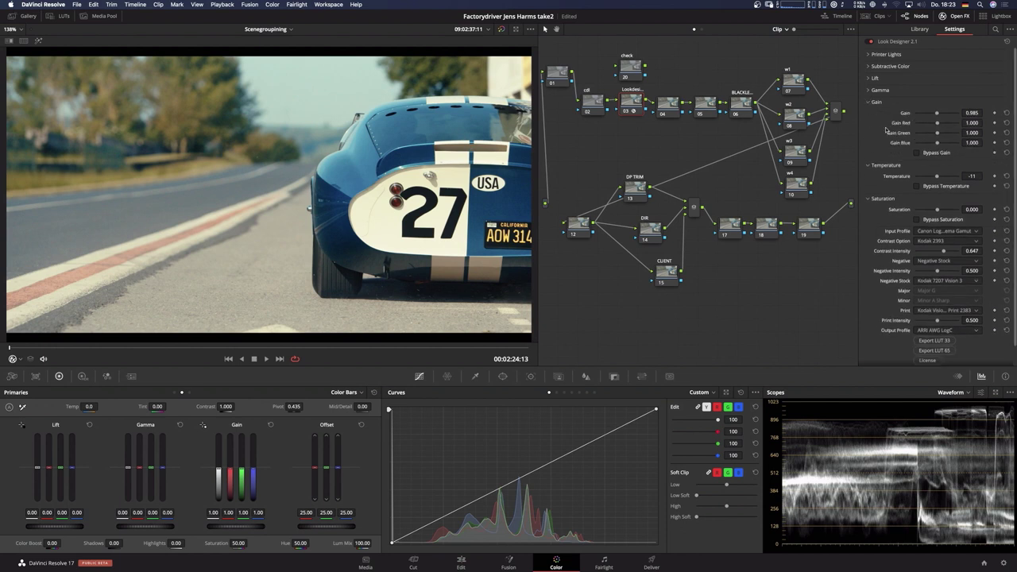
left_click_drag(990, 113, 986, 112)
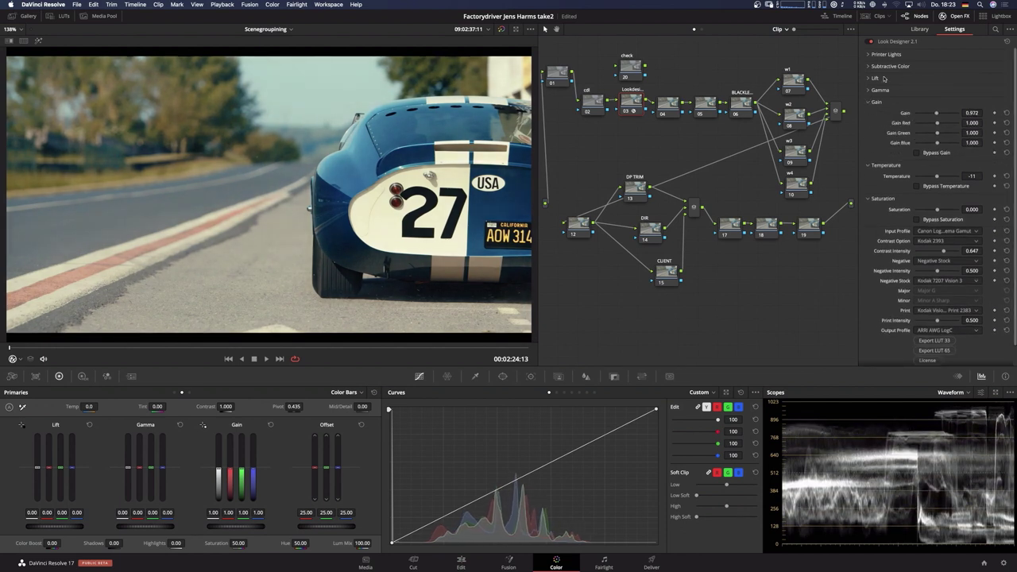
left_click(870, 101)
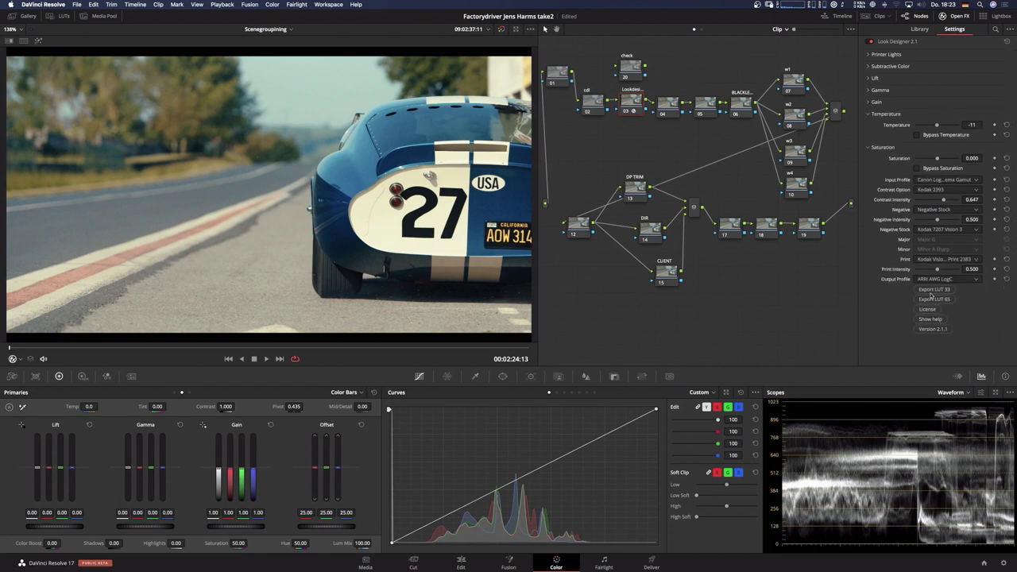
Export the look as a 33-point LUT into the on set lut folder.
left_click(932, 291)
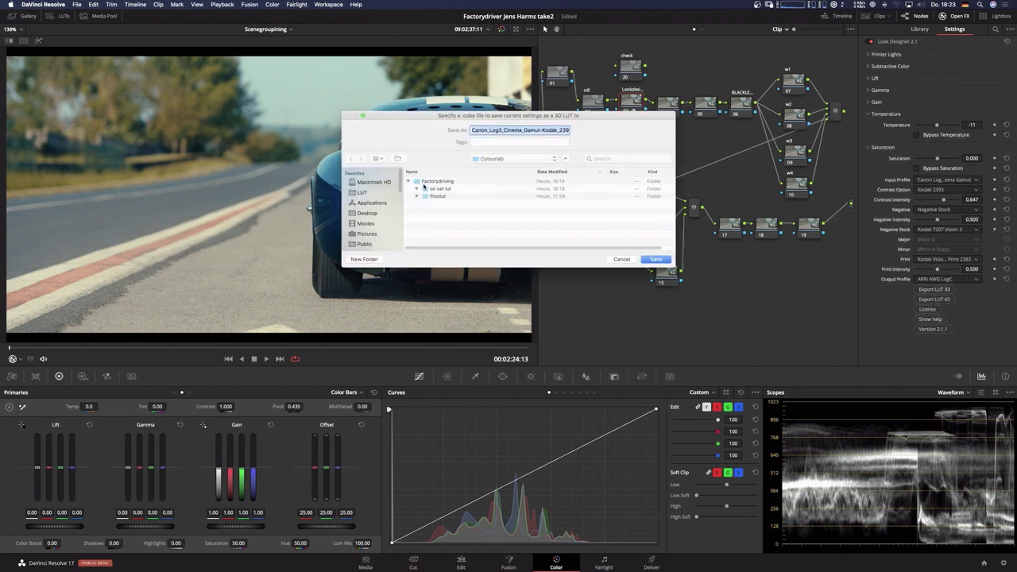
double_click(425, 189)
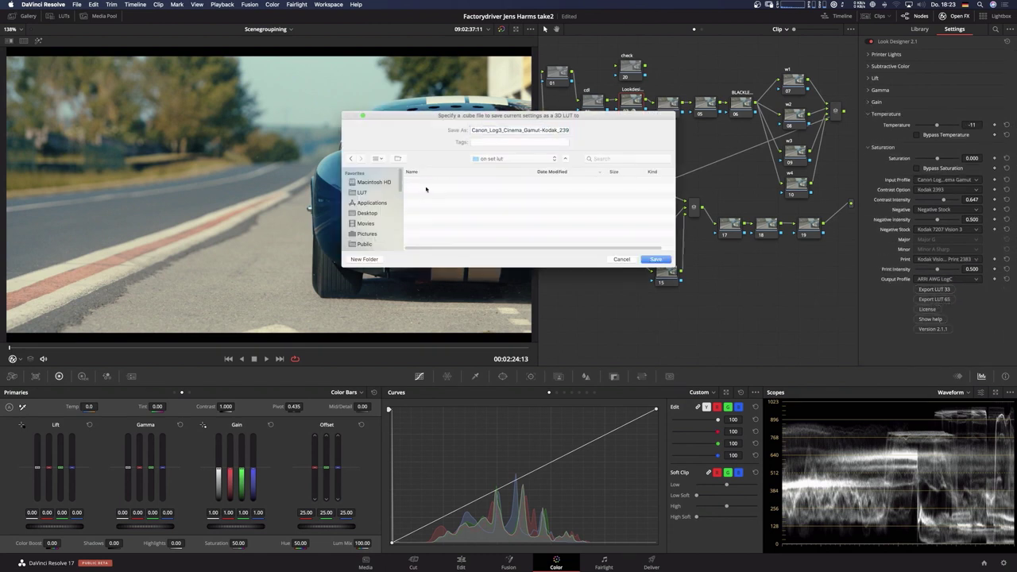
left_click(655, 259)
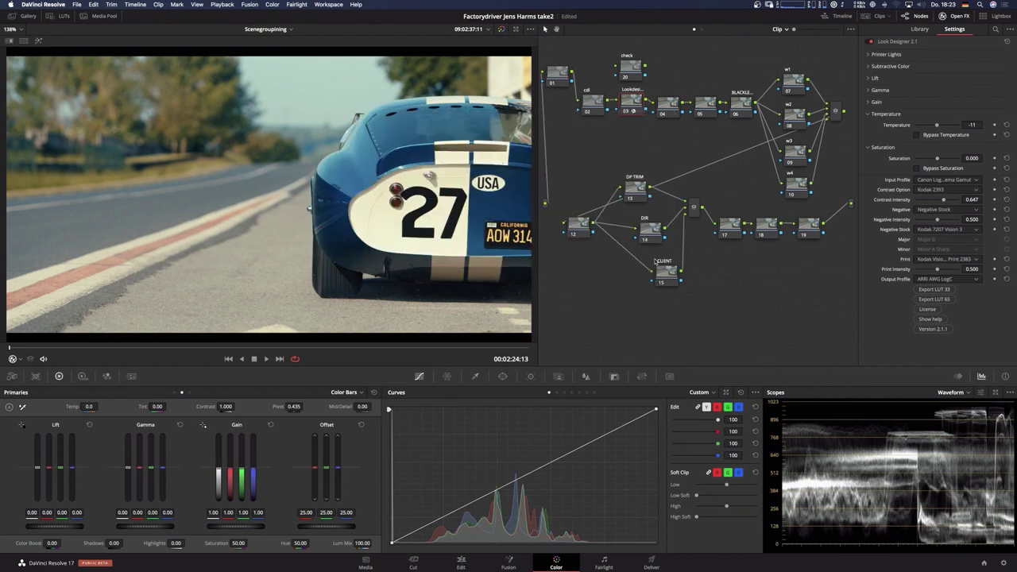
Refresh the LUT browser and apply the exported Canon Log3 LUT from on set lut to the check node.
left_click(53, 16)
right_click(34, 42)
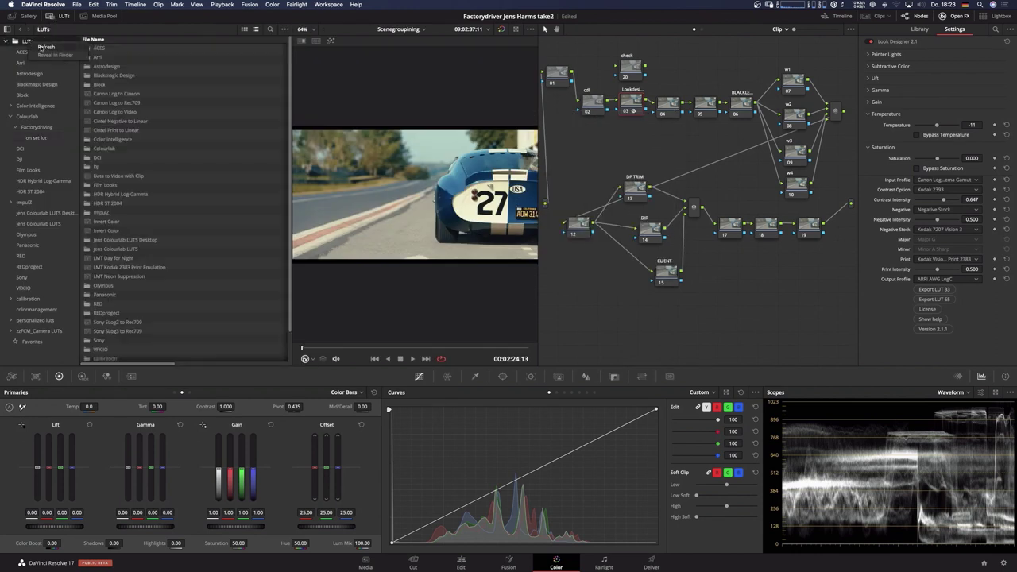
left_click(41, 47)
left_click(37, 127)
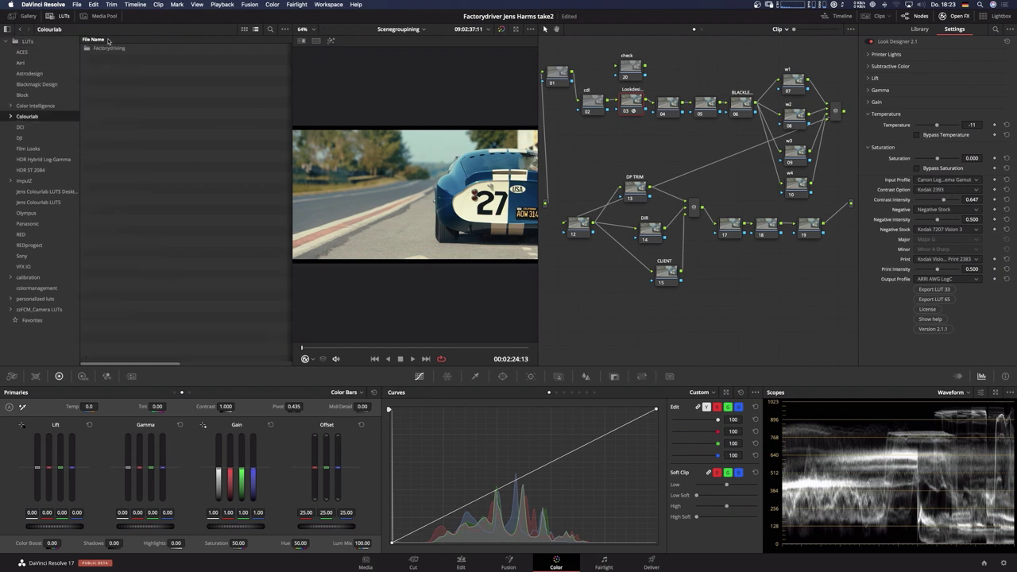
double_click(103, 49)
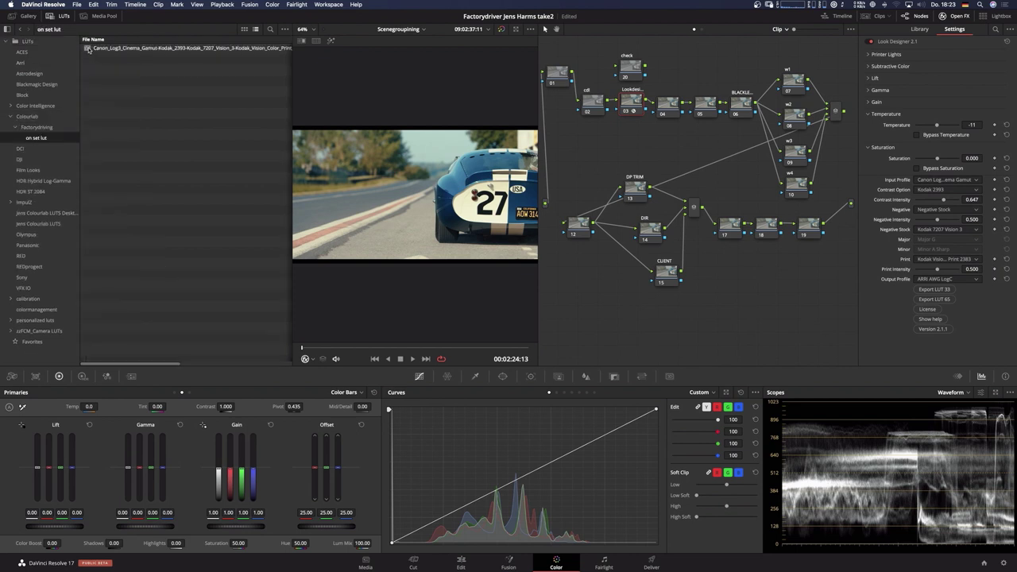
left_click_drag(92, 49, 236, 67)
left_click_drag(302, 63, 630, 67)
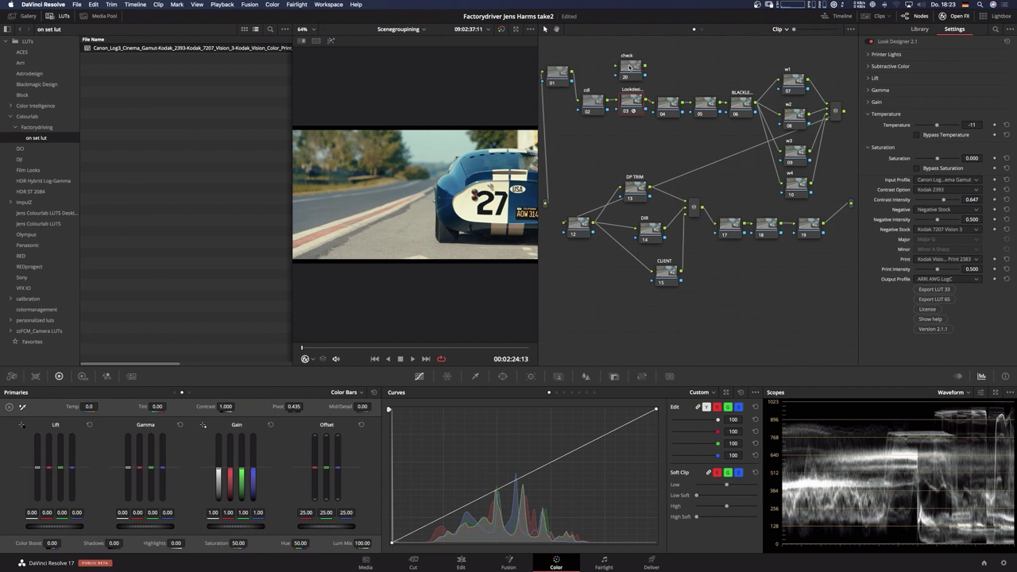
Add a new grading version and compare it against the saturated version.
key("super+y")
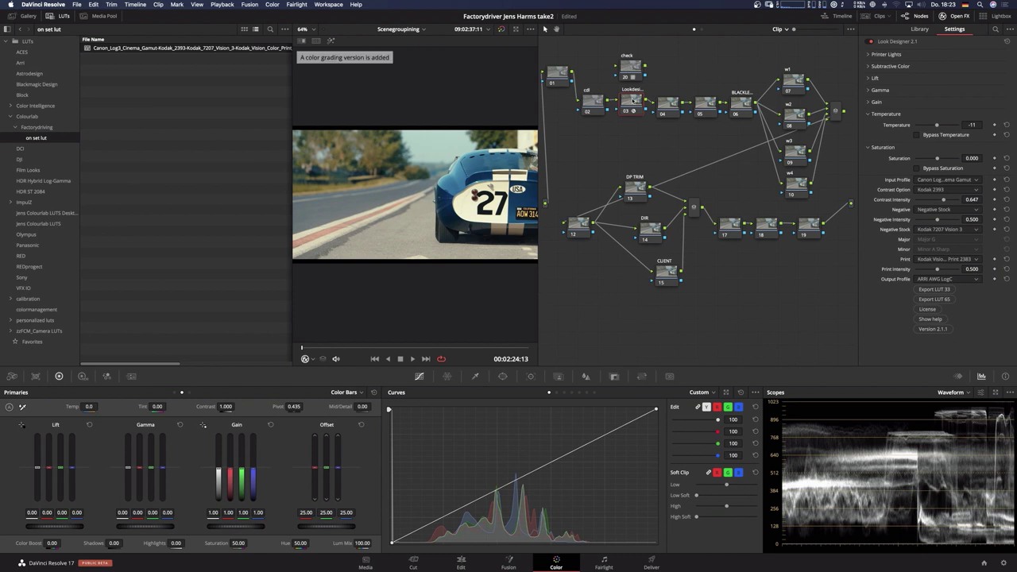
left_click(63, 17)
key("ctrl+z")
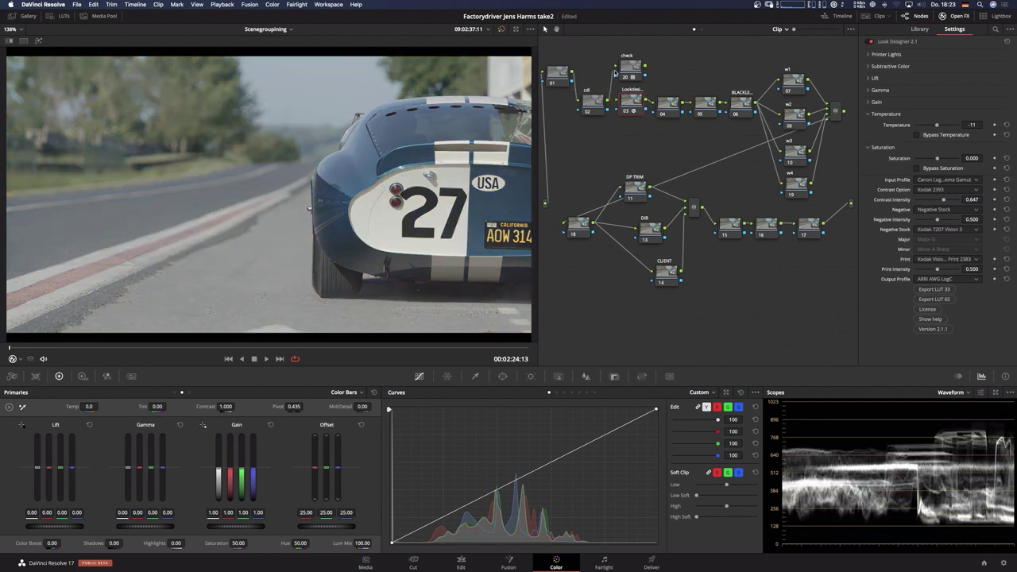
key("super+shift+z")
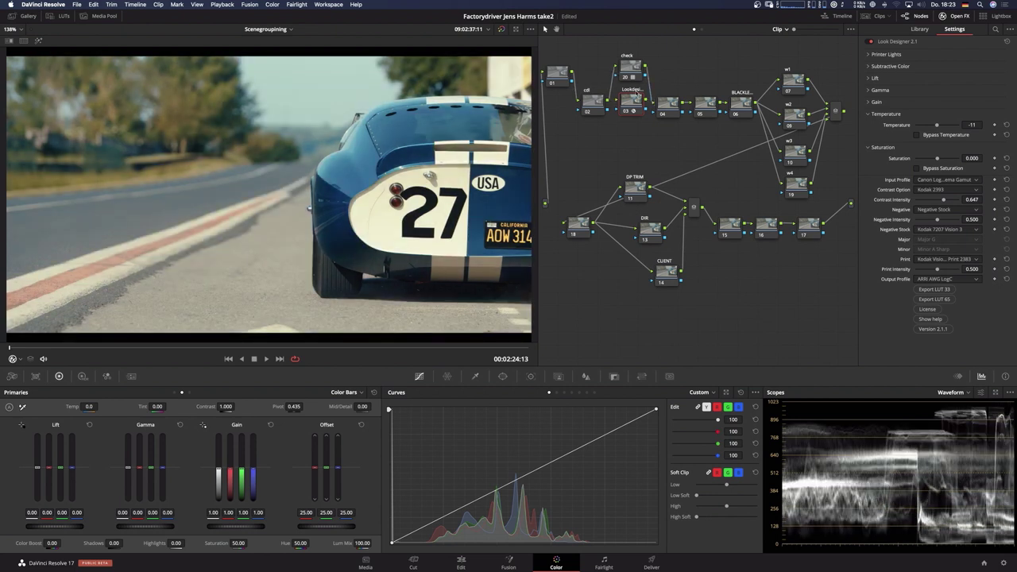
Disable the Look Designer node, add another version, and split-screen the versions with the original.
left_click(627, 110)
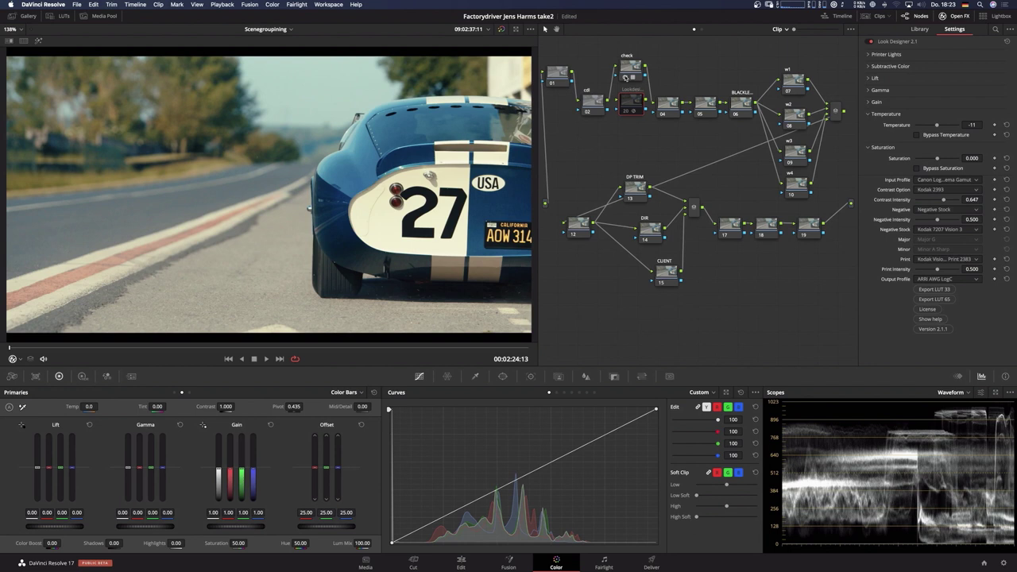
key("super+y")
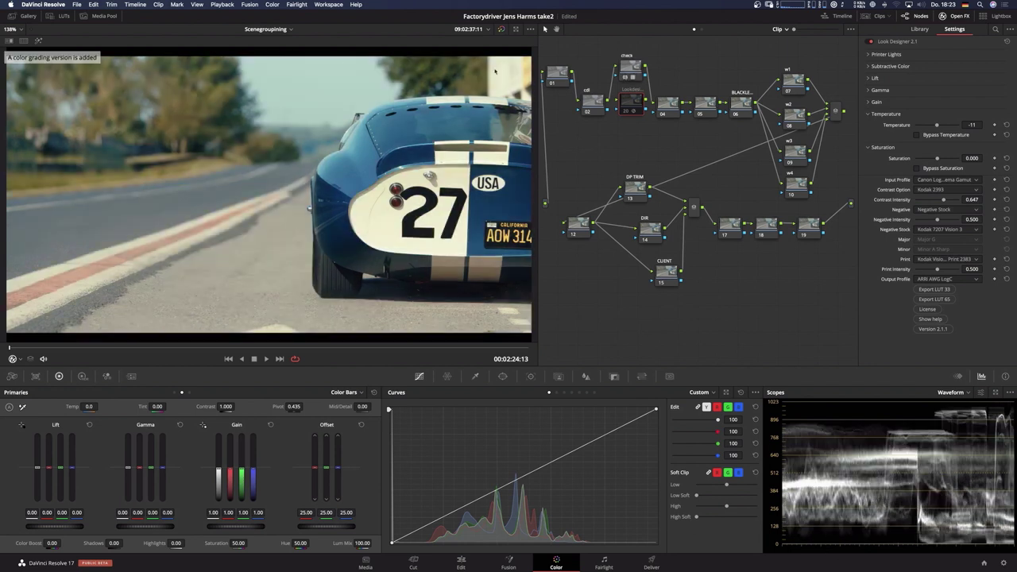
left_click(24, 40)
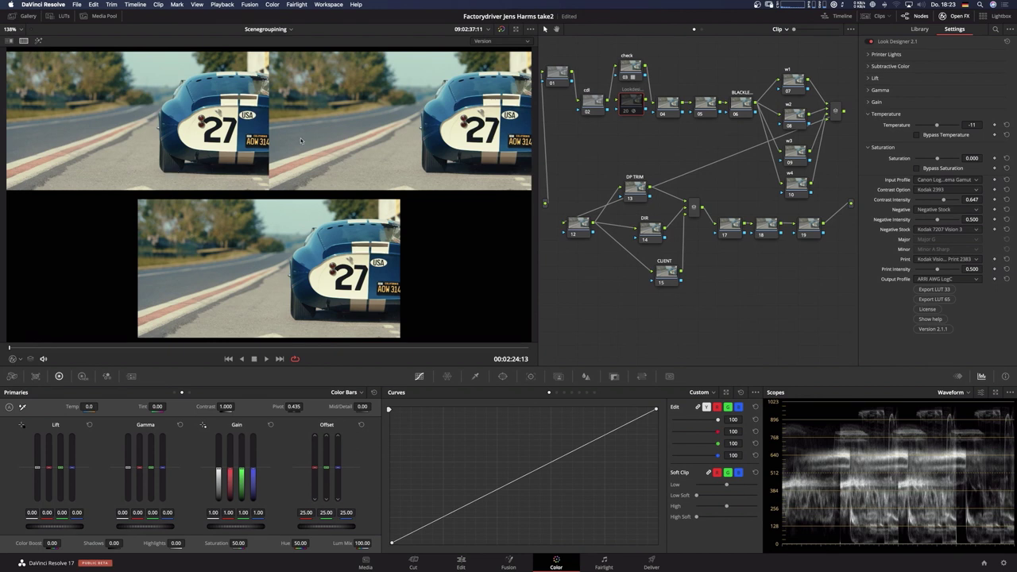
left_click(492, 41)
left_click(500, 141)
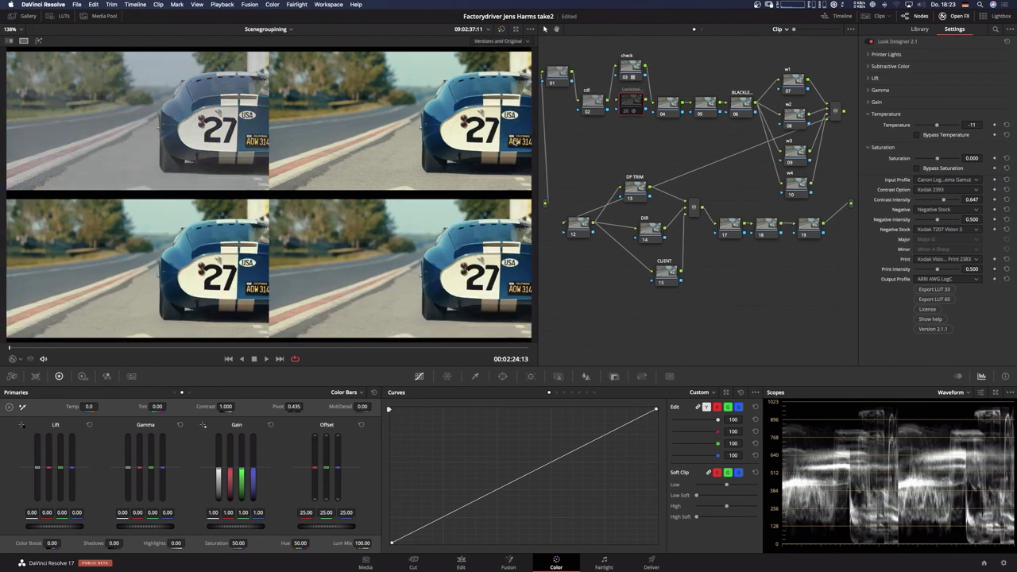
left_click(627, 70)
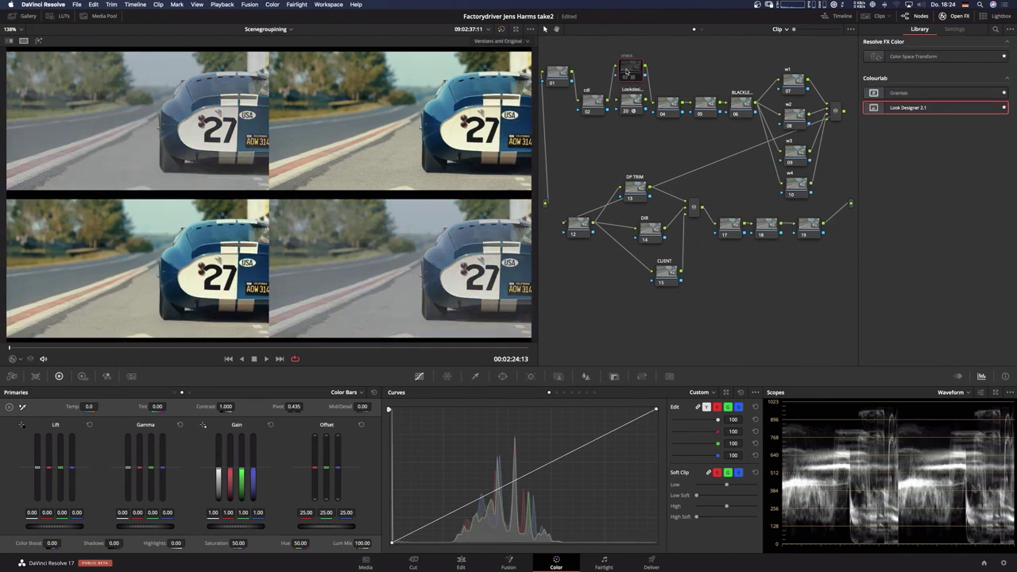
Return the viewer to a single full-size image and disable the check LUT node.
key("super+d")
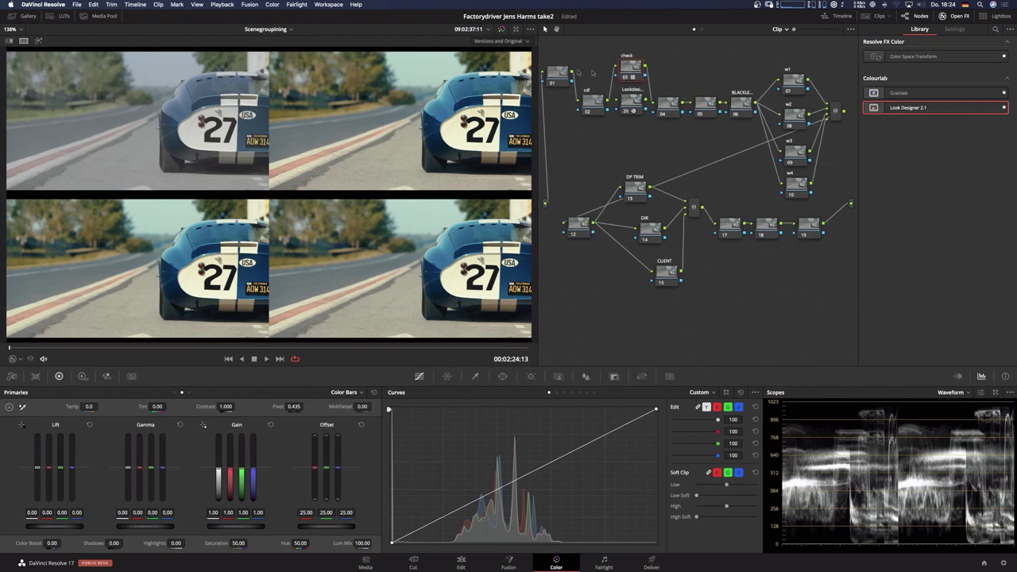
left_click(25, 41)
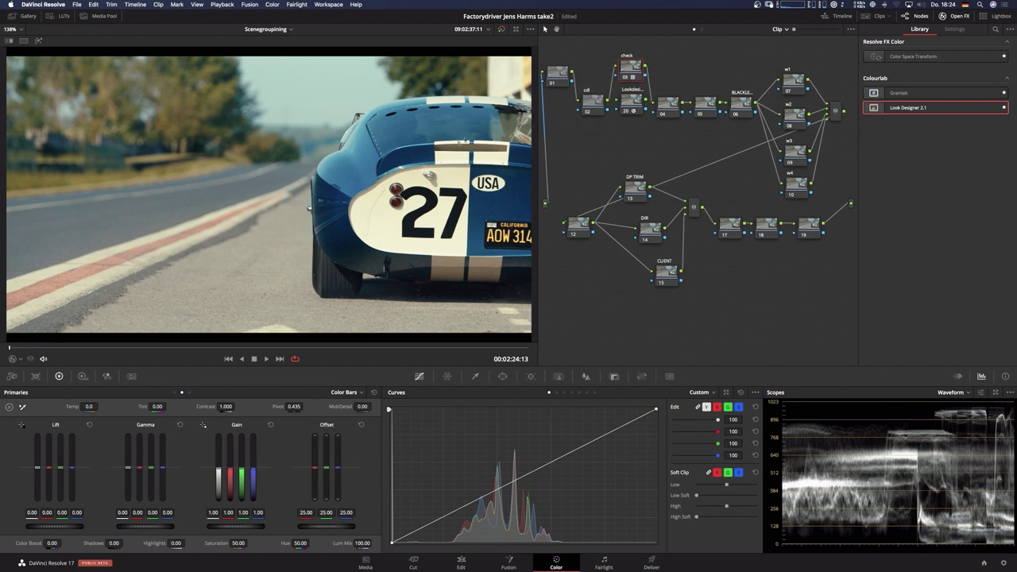
left_click(616, 70)
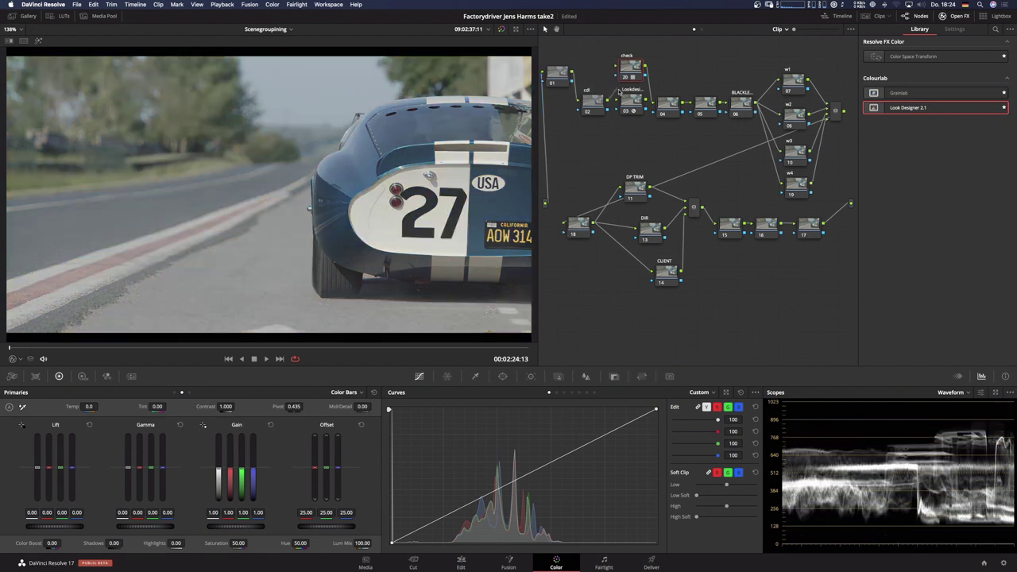
left_click(624, 77)
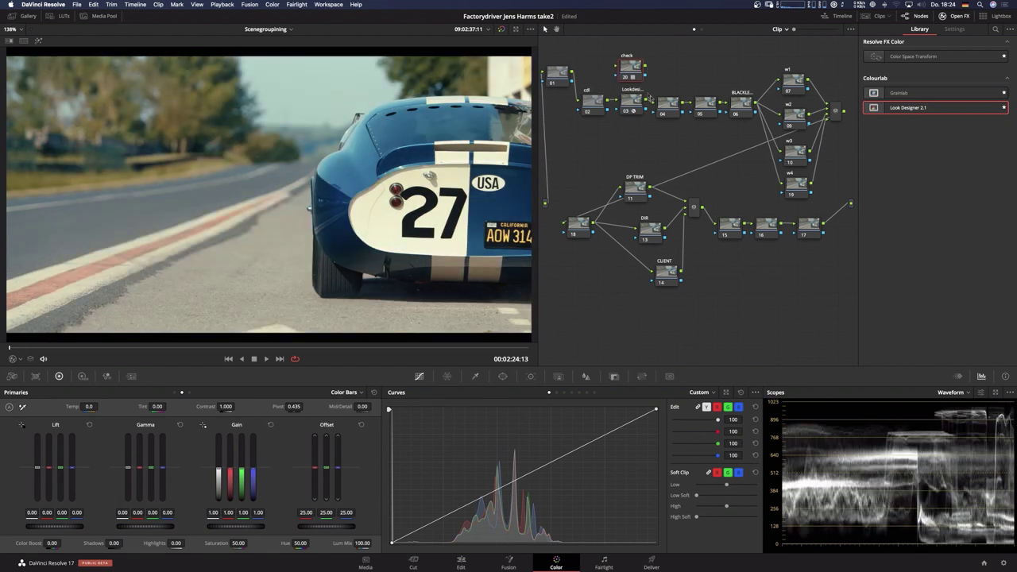
Copy the Look Designer node's grade via Edit > Copy.
left_click(632, 101)
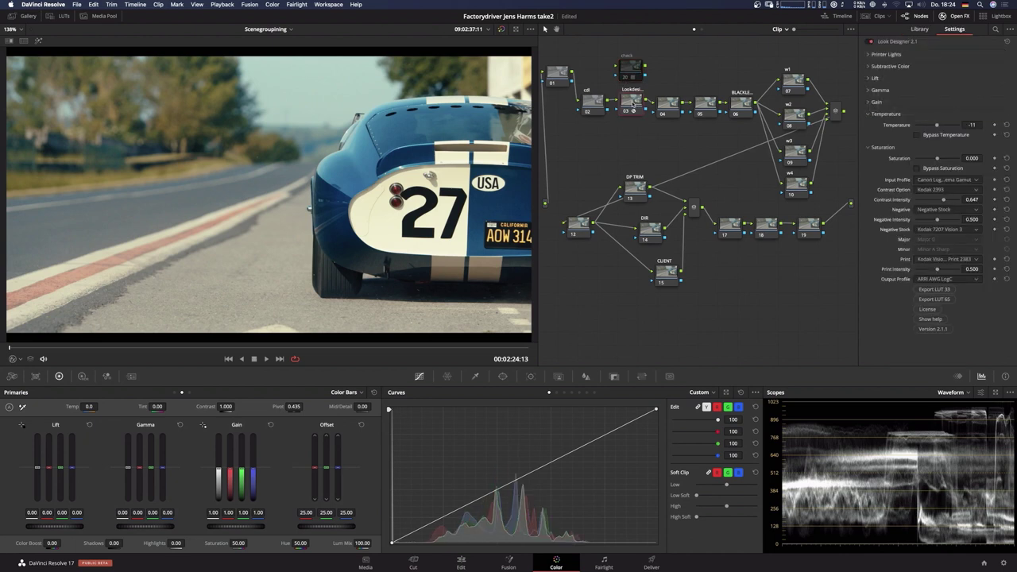
left_click(91, 4)
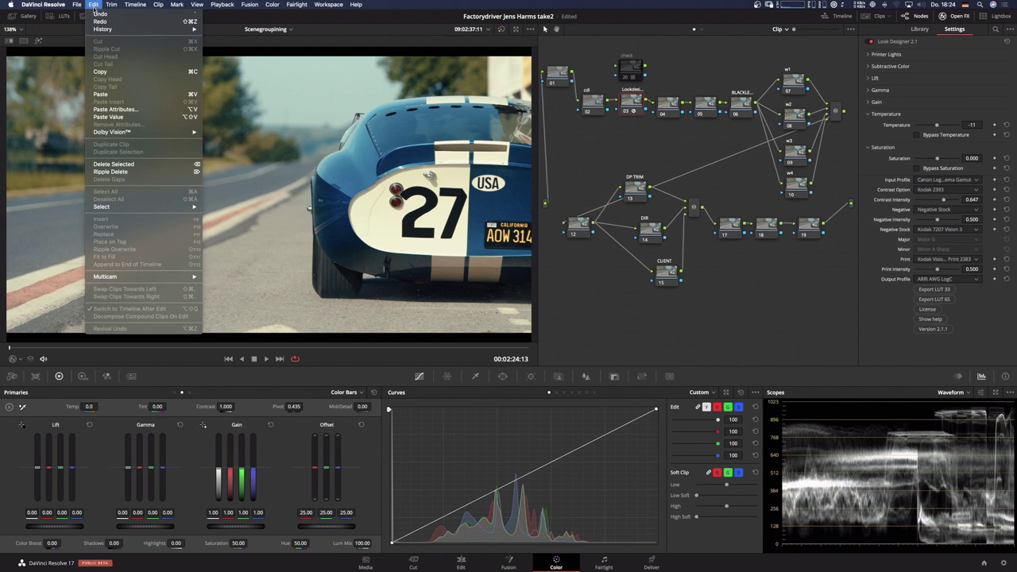
left_click(99, 72)
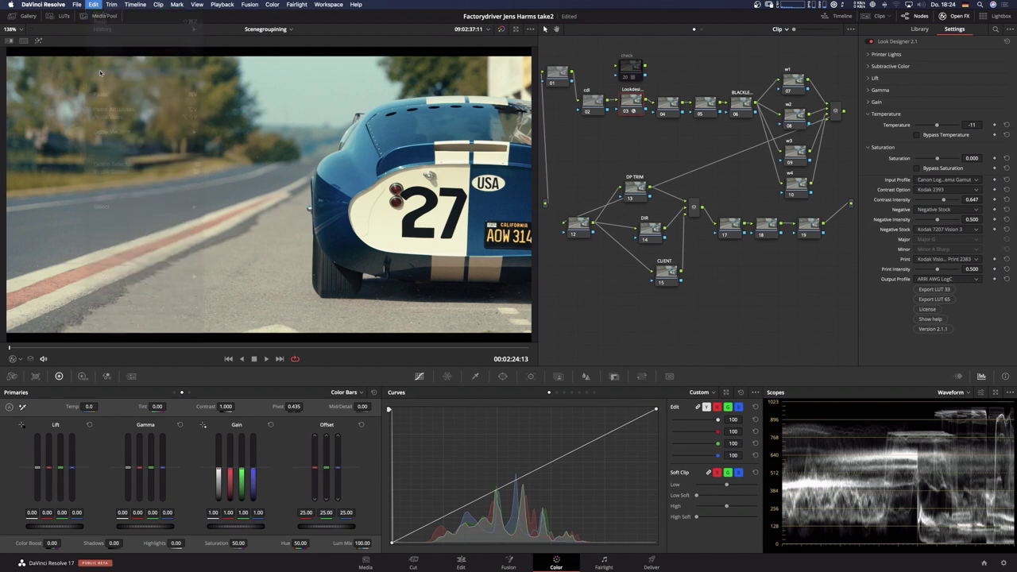
Paste the Look Designer grade onto the greyscale ramp with REC 709 input, then inspect enlarged scopes.
left_click(278, 359)
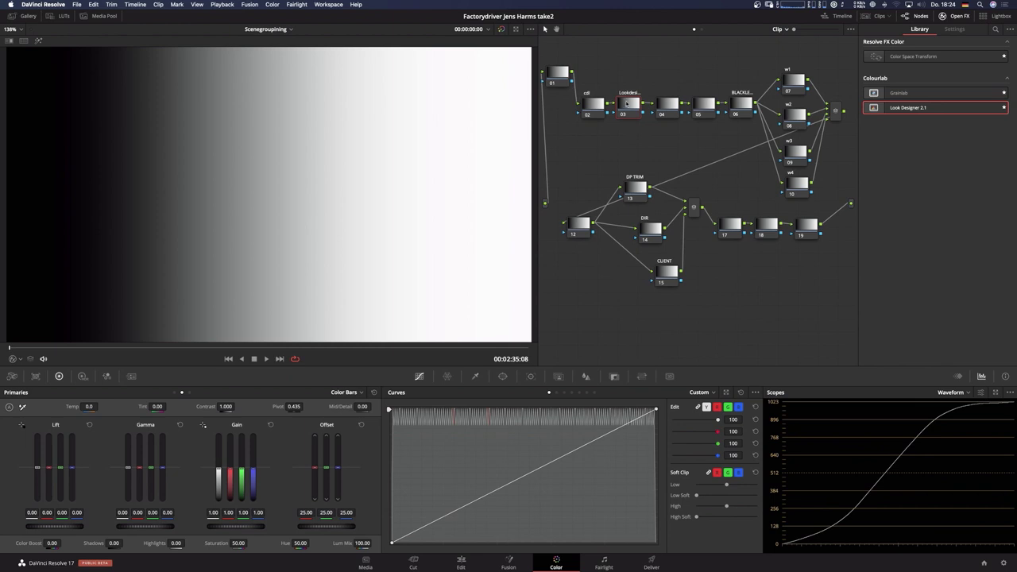
left_click(93, 4)
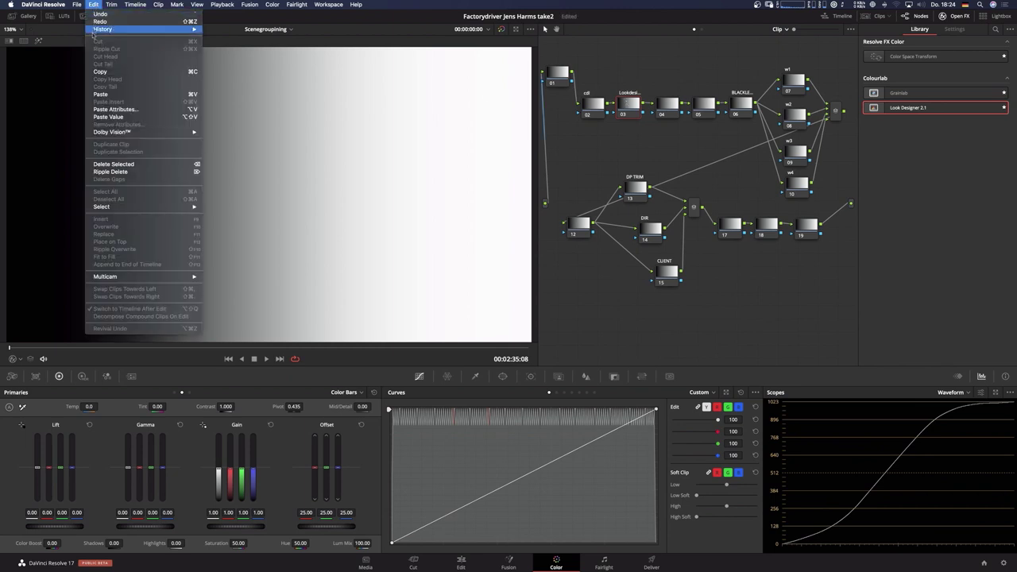
left_click(100, 94)
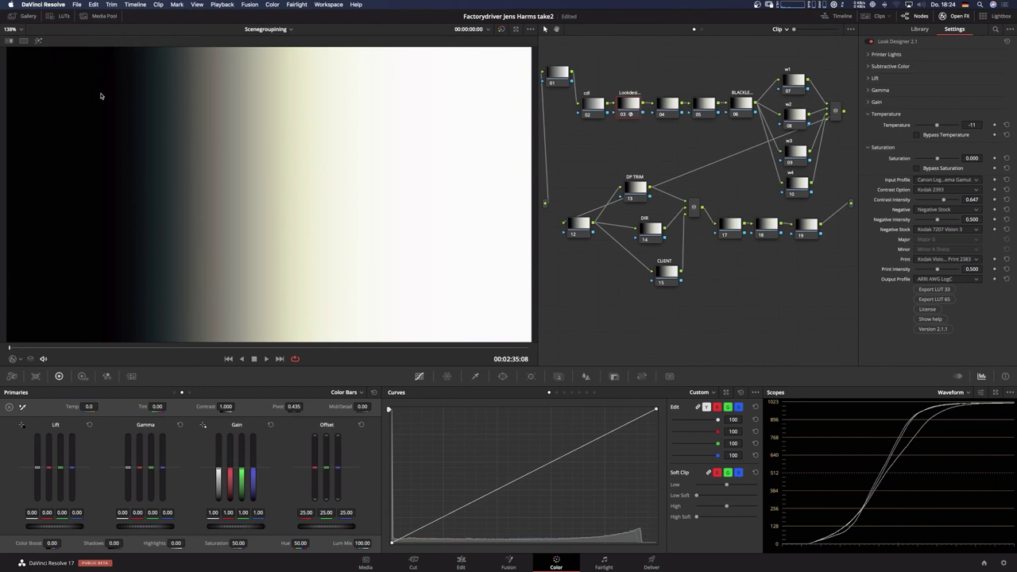
left_click(976, 182)
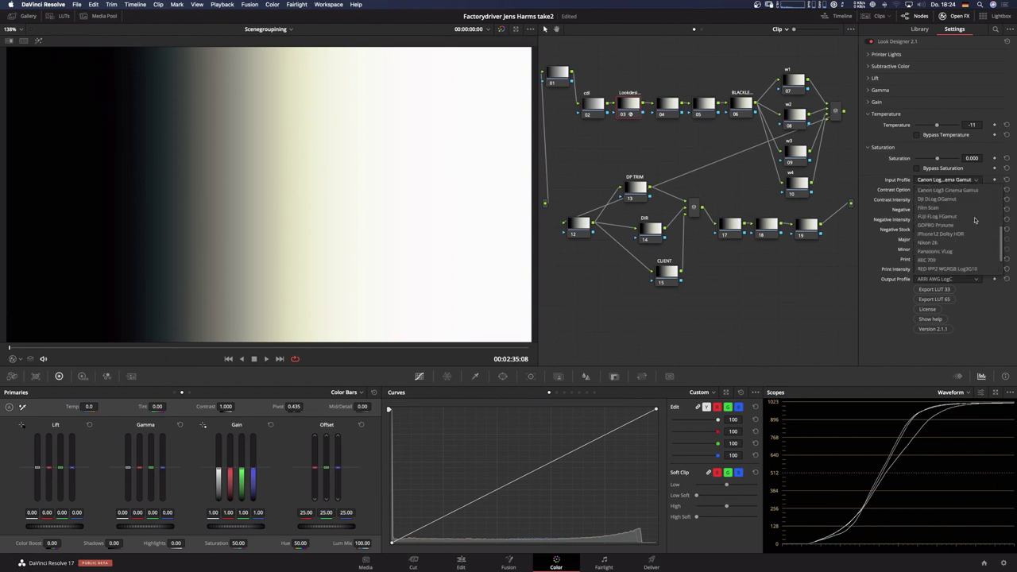
left_click(965, 261)
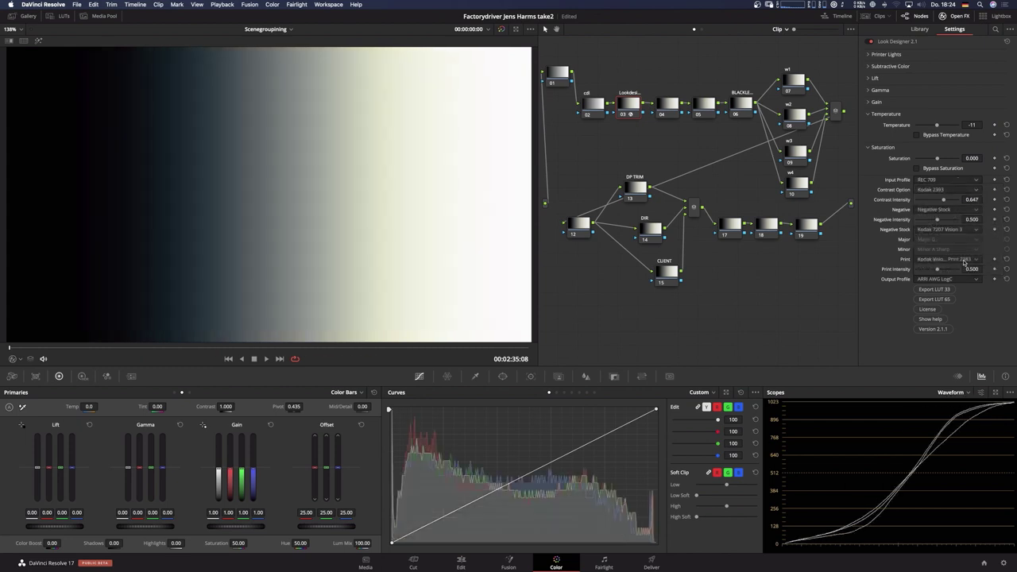
left_click(996, 393)
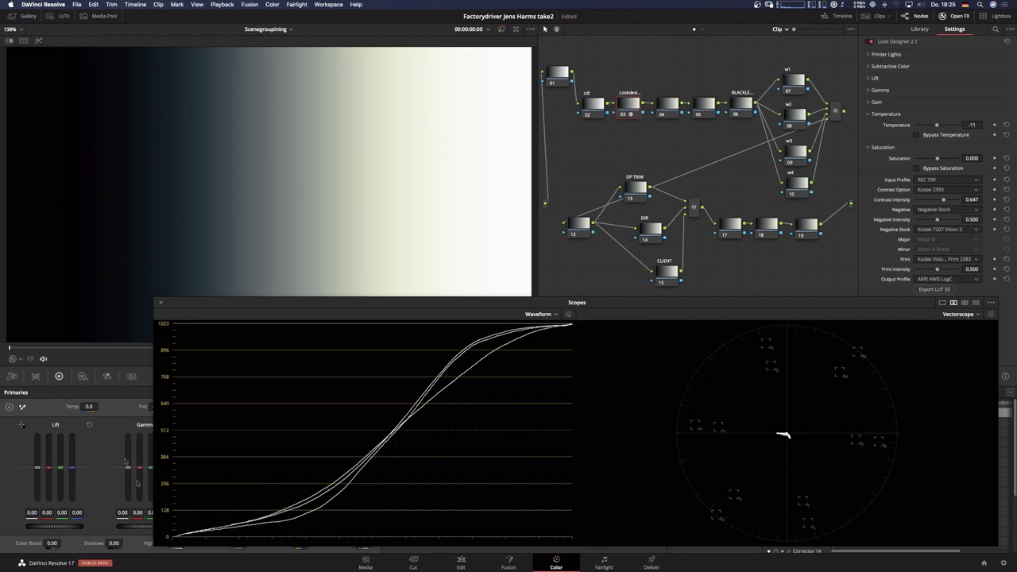
left_click(161, 304)
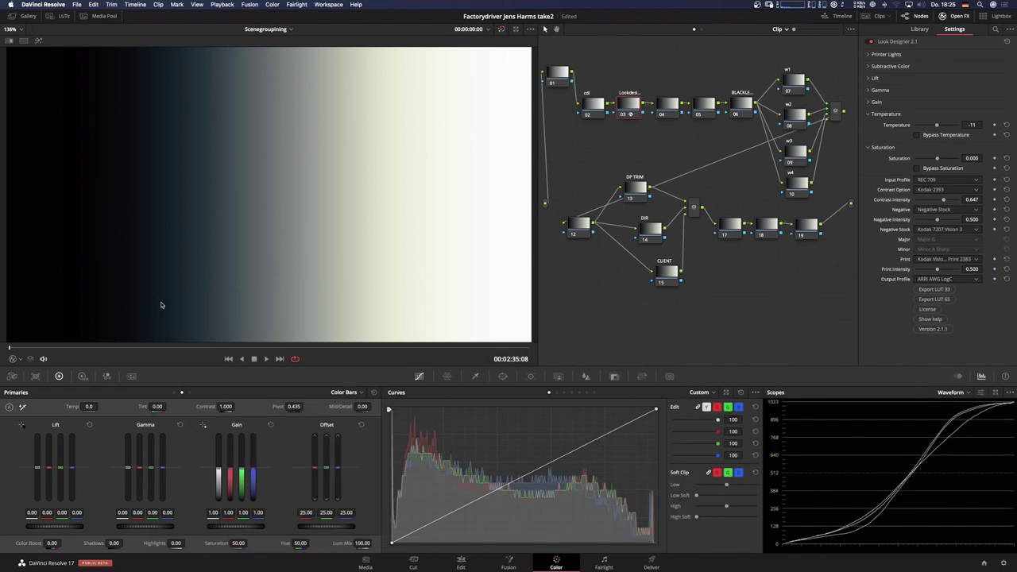
Paste the copied grade onto the rainbow test clip with REC 709 input profile.
left_click(229, 359)
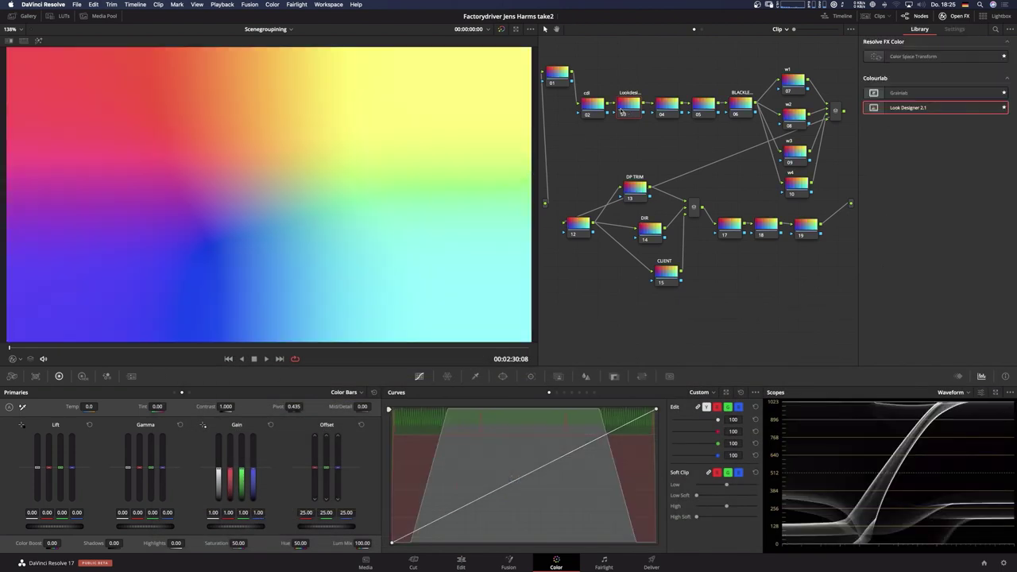
left_click(95, 5)
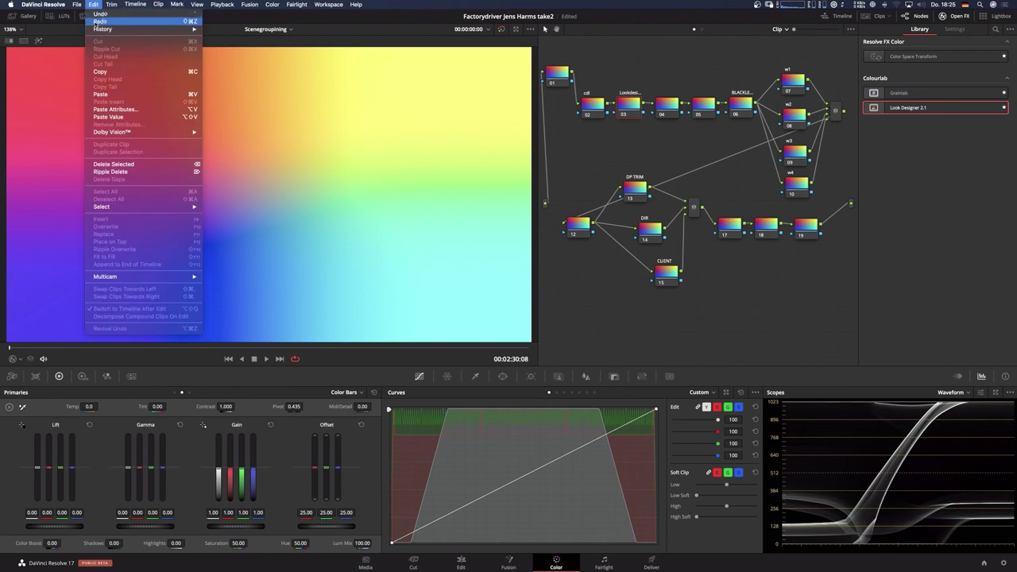
left_click(98, 94)
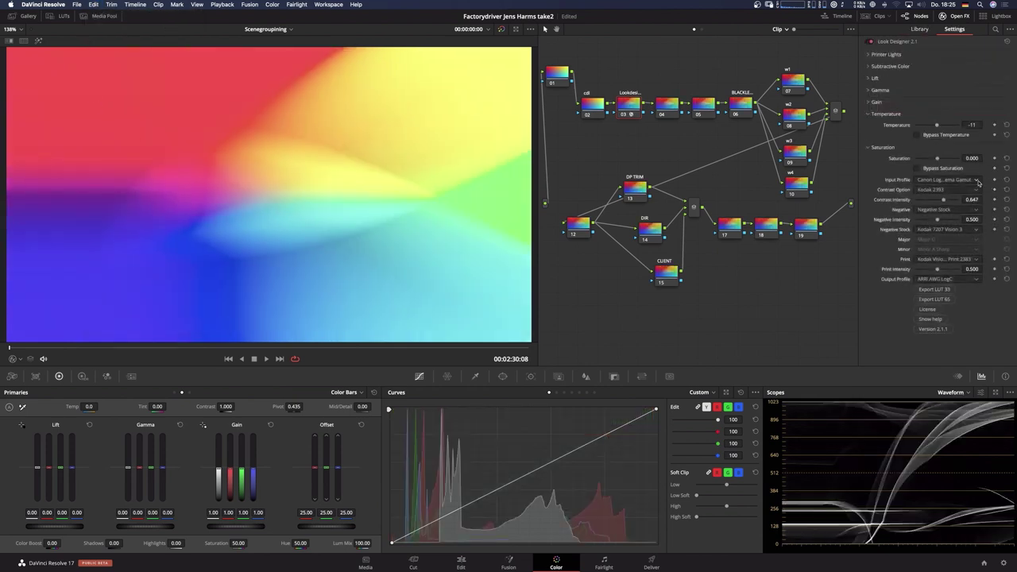
left_click(977, 181)
scroll(974, 230, "down", 3)
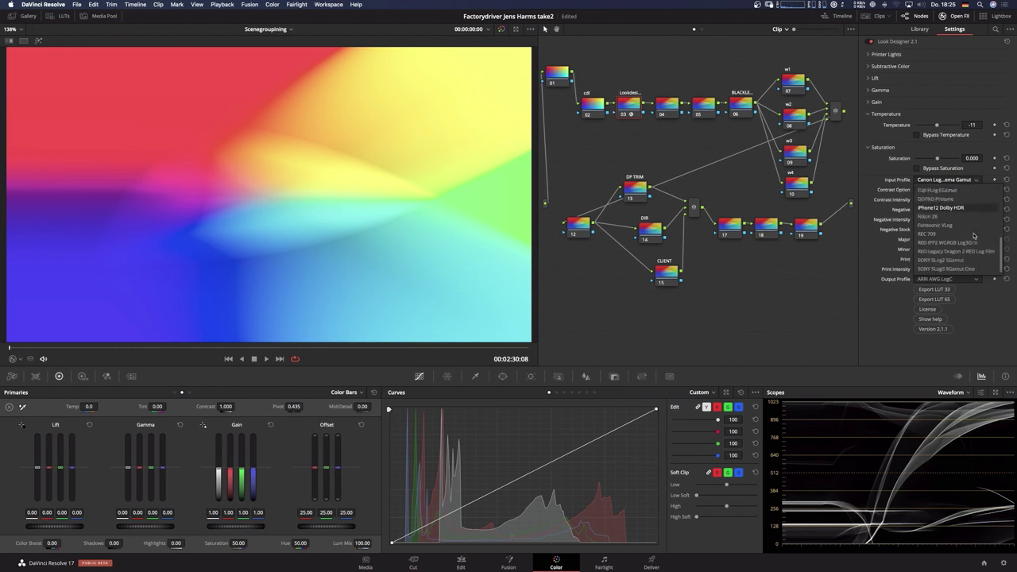
left_click(953, 234)
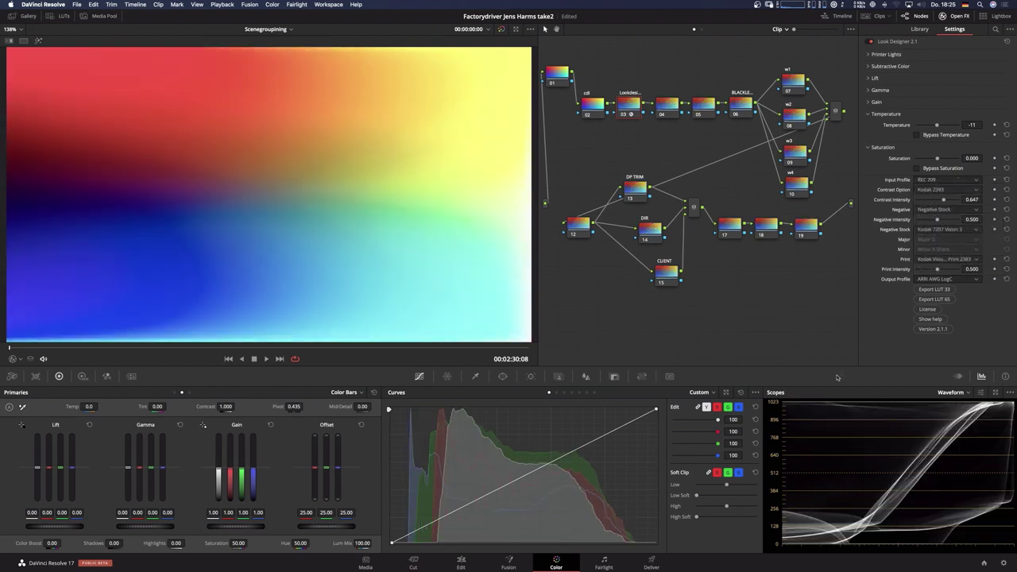
Switch the scope to CIE Chromaticity and pop it out into a larger window.
left_click(969, 394)
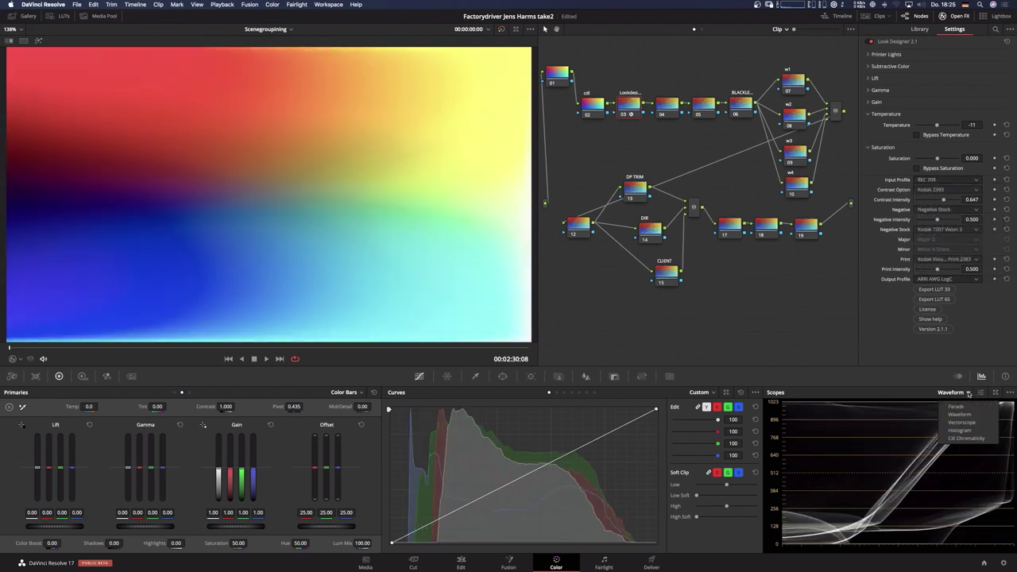
left_click(965, 438)
left_click(1009, 392)
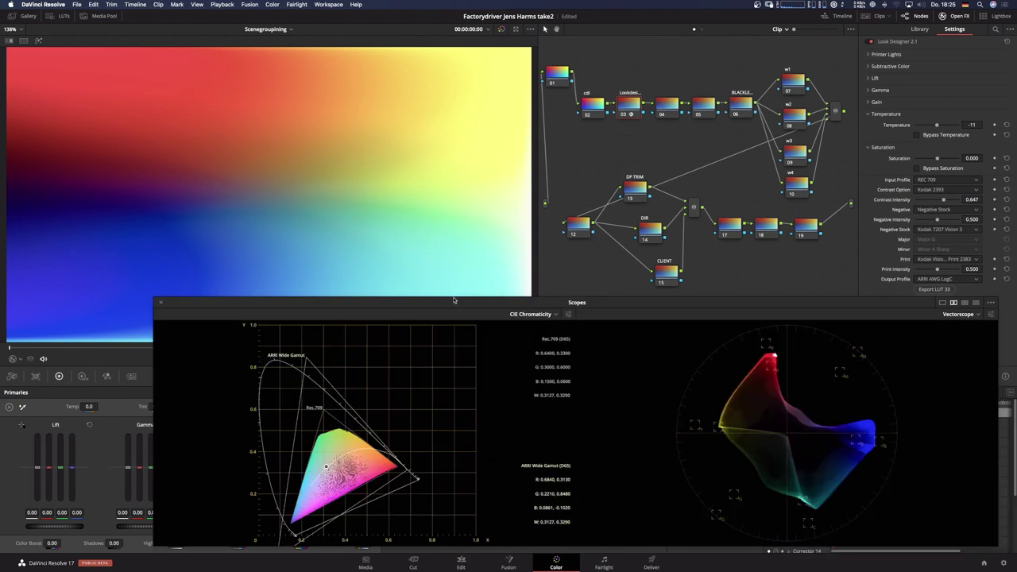
left_click_drag(450, 304, 412, 166)
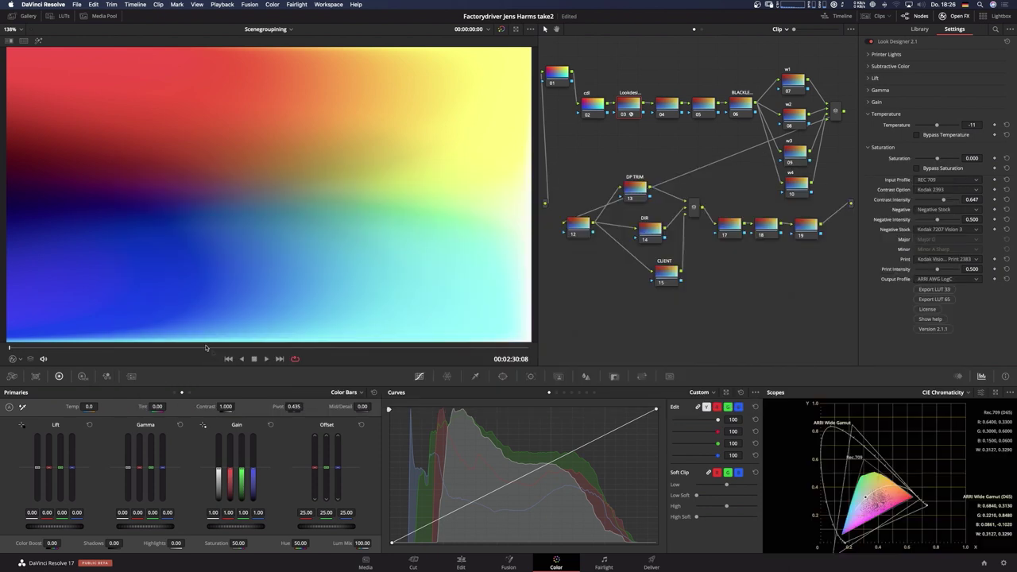
Dock the scopes and export the Look Designer settings as a 65-point LUT into Postlut.
left_click(937, 164)
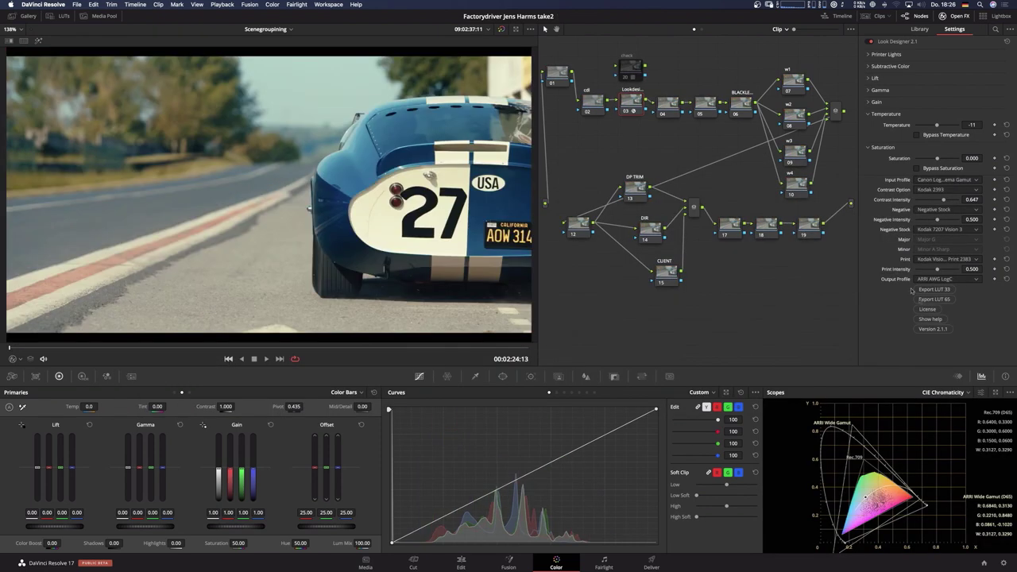
left_click(940, 300)
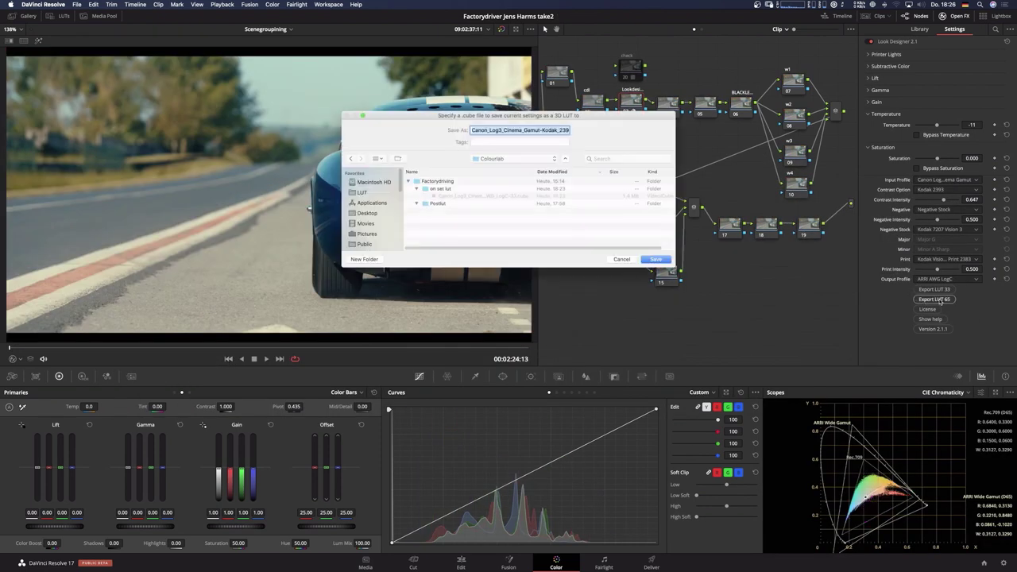
double_click(425, 205)
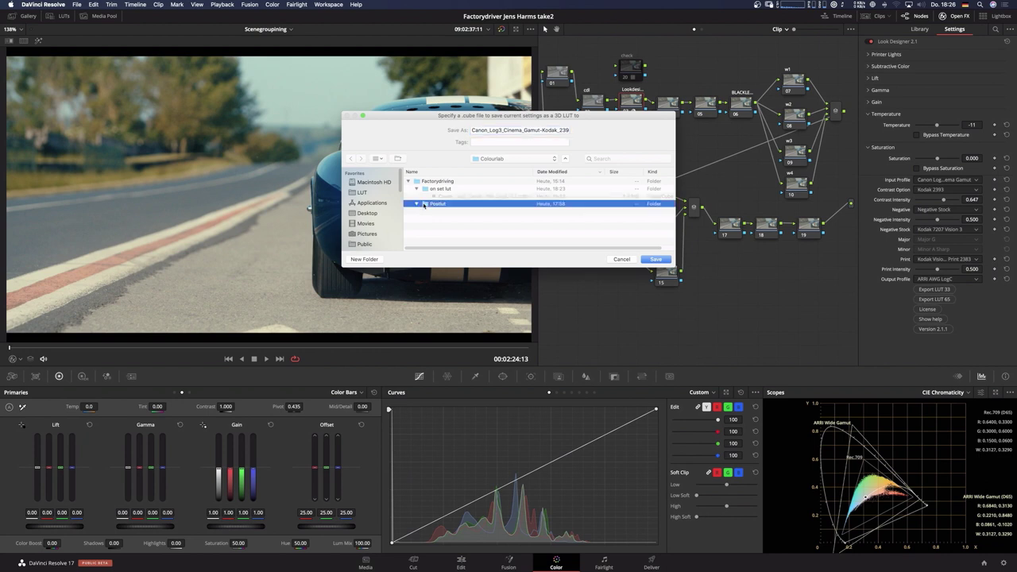
left_click(665, 259)
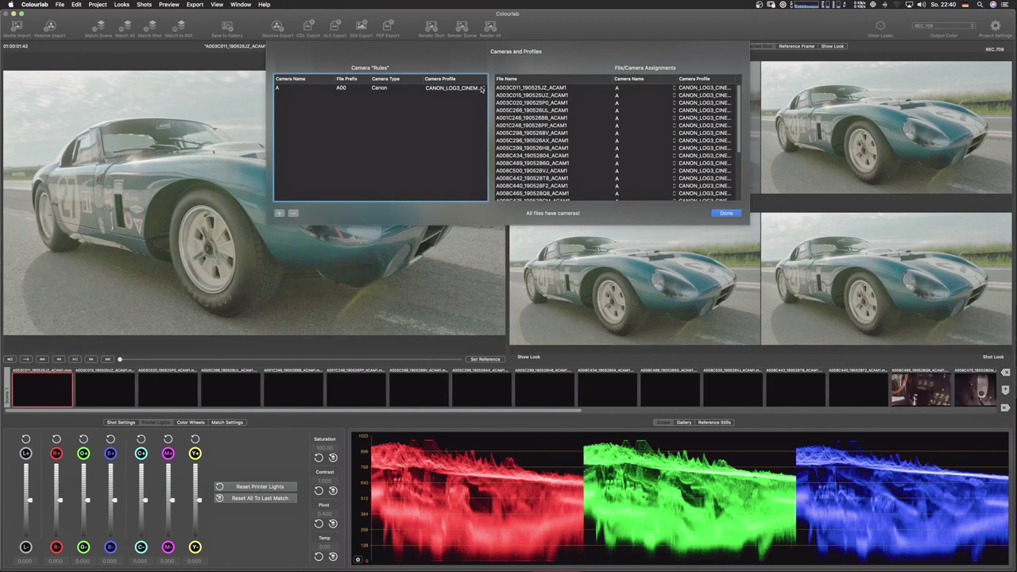
Keep CANON_LOG3_CINEMAGAMUT as camera A's profile in Cameras and Profiles.
left_click(482, 88)
left_click(482, 88)
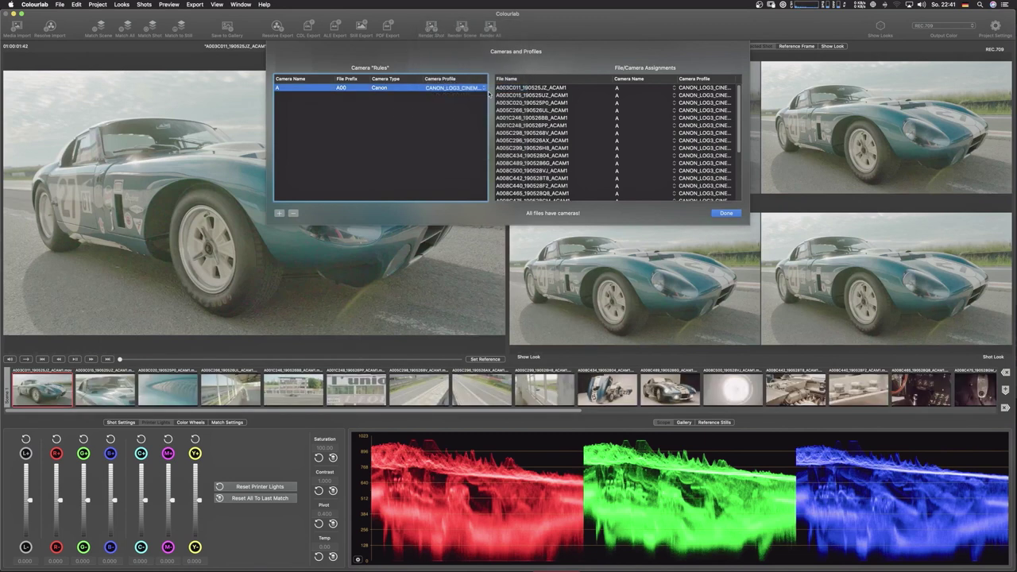
scroll(729, 187, "down", 5)
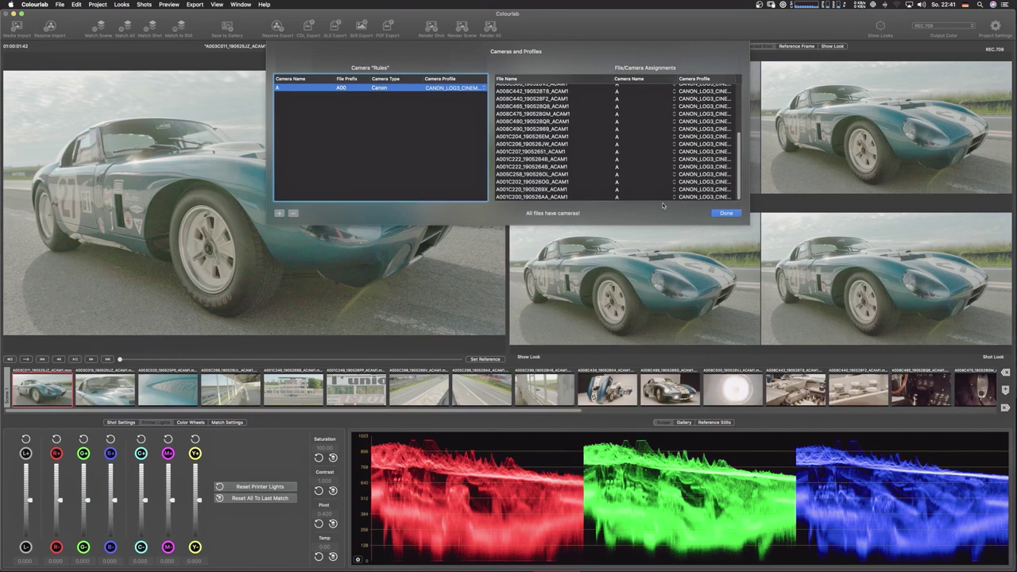
Select the A001C248 grandstand shot and apply Kodak VISION3 250D/5207 after trying ETERNA Vivid.
left_click(720, 215)
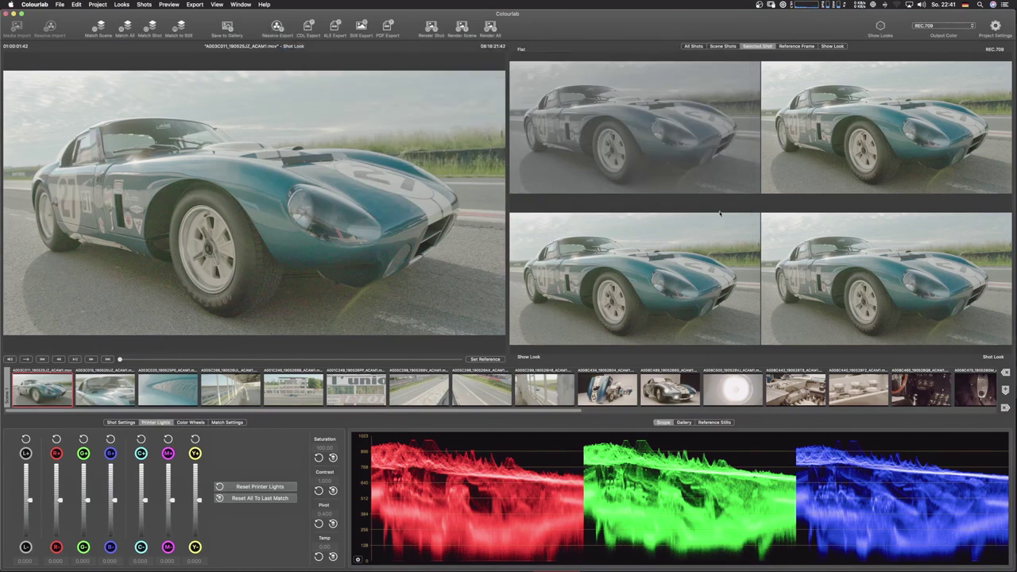
left_click(277, 395)
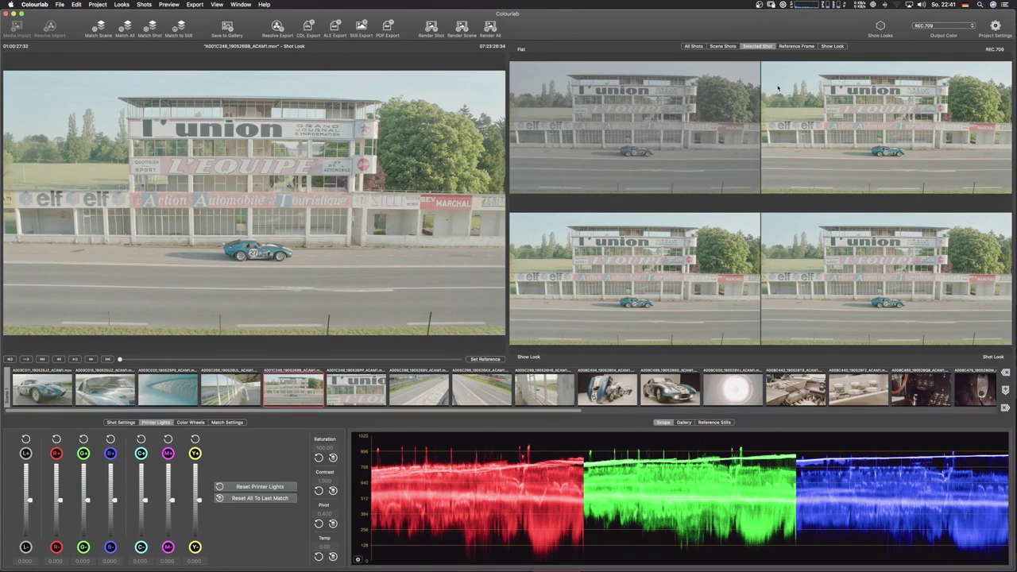
left_click(831, 46)
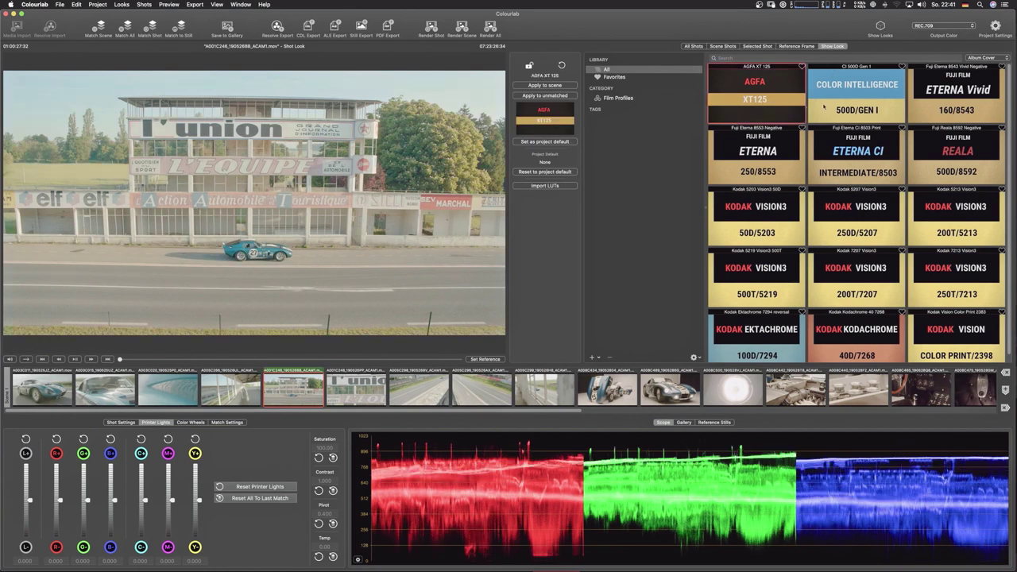
left_click(957, 94)
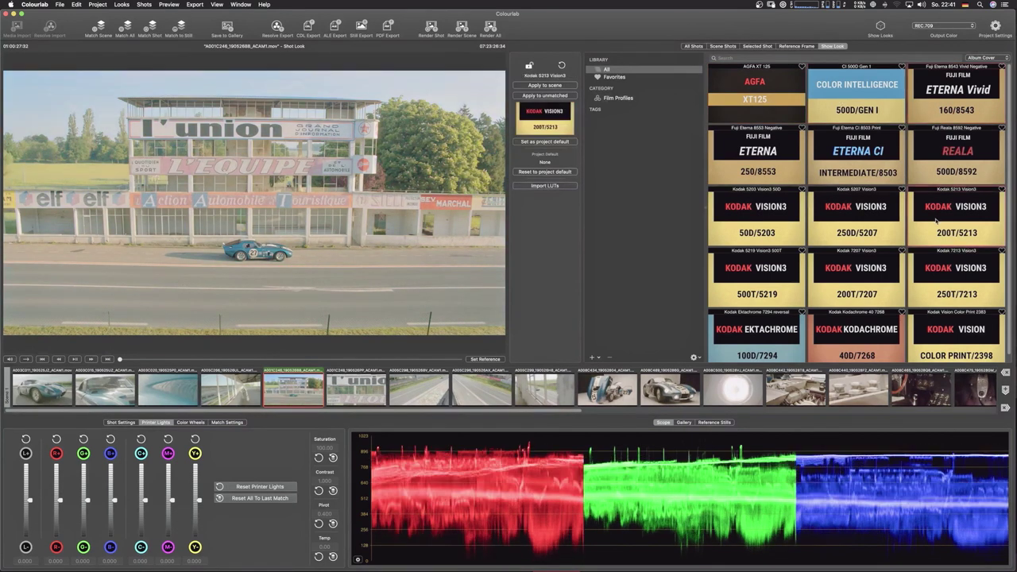
left_click(870, 208)
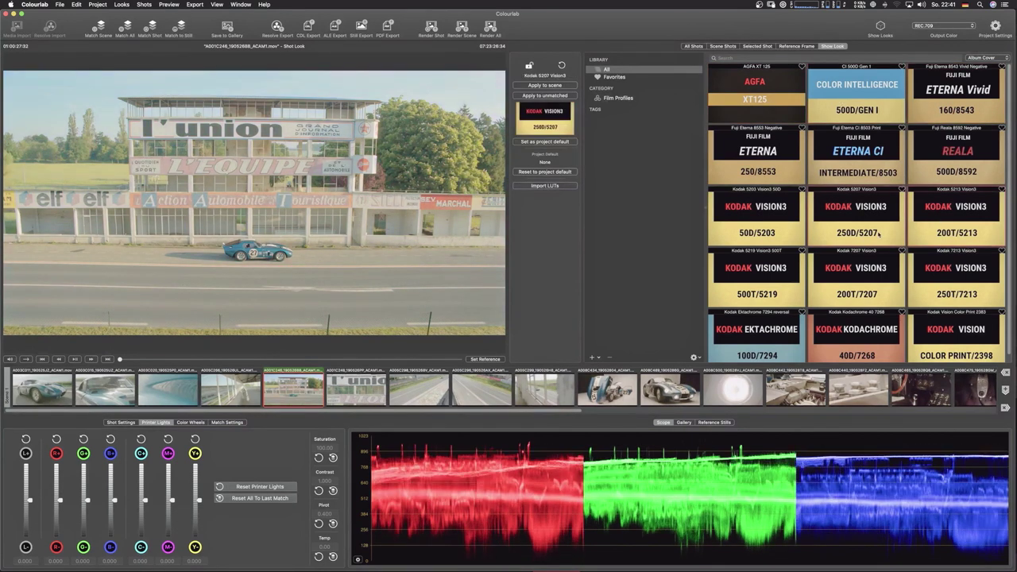
Pick the exported Canon Log3 .cube from Postlut for import, adding the note 'Show'.
left_click(618, 98)
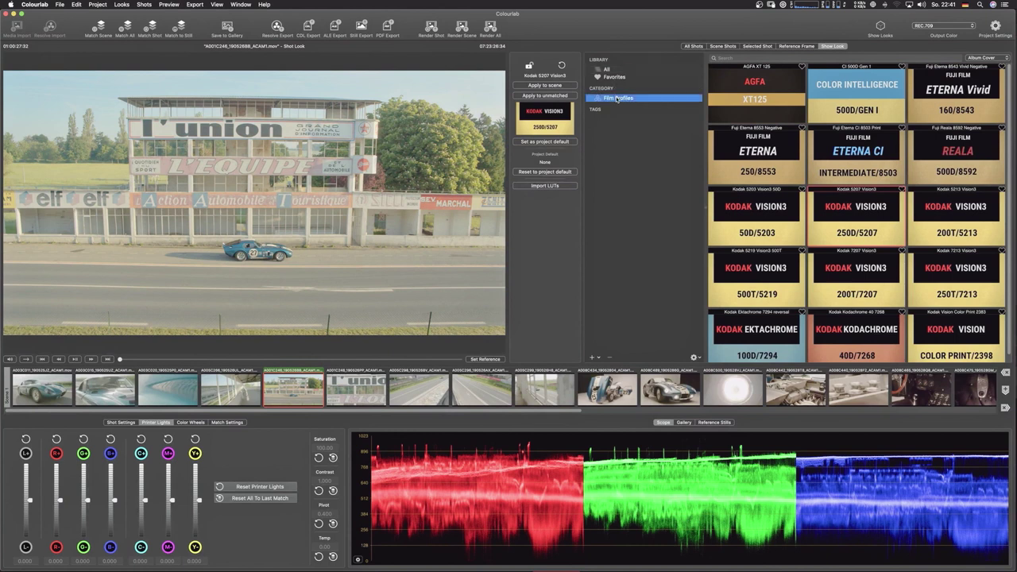
left_click(540, 186)
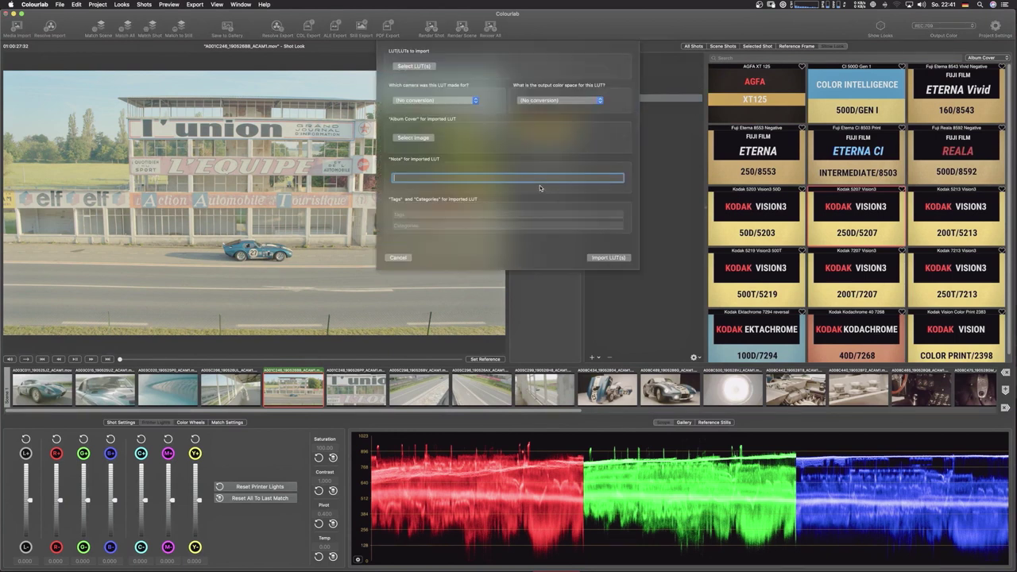
left_click(426, 67)
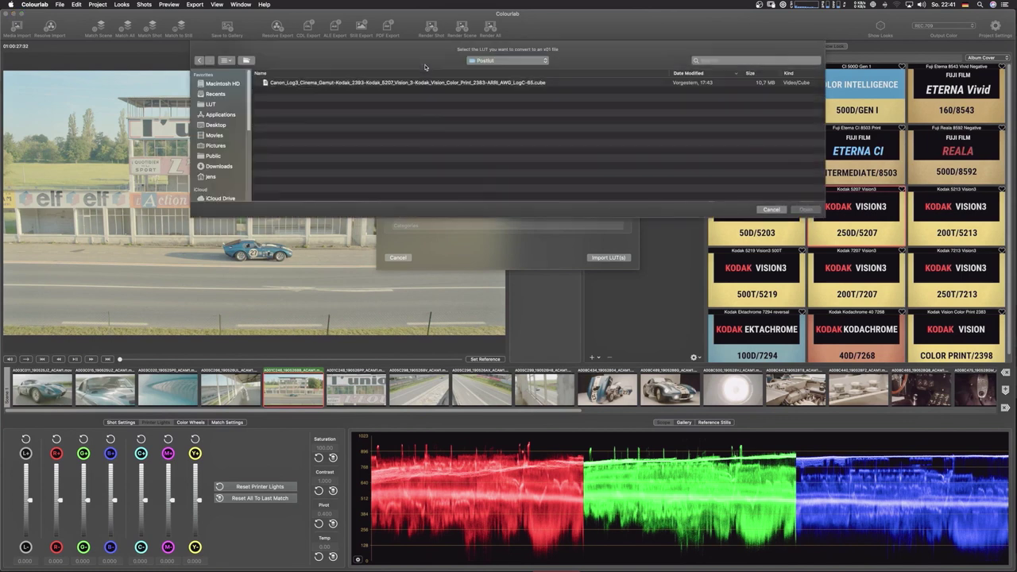
double_click(269, 84)
type("Showlut import")
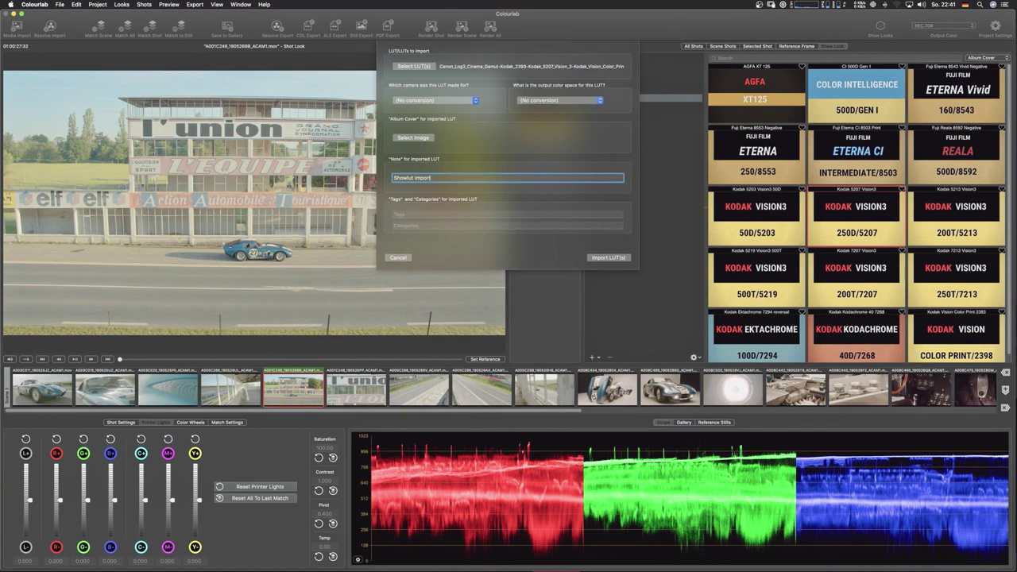
Import the LUT with camera Canon and output LogC, then view Imported LUTs.
left_click(395, 101)
left_click(474, 107)
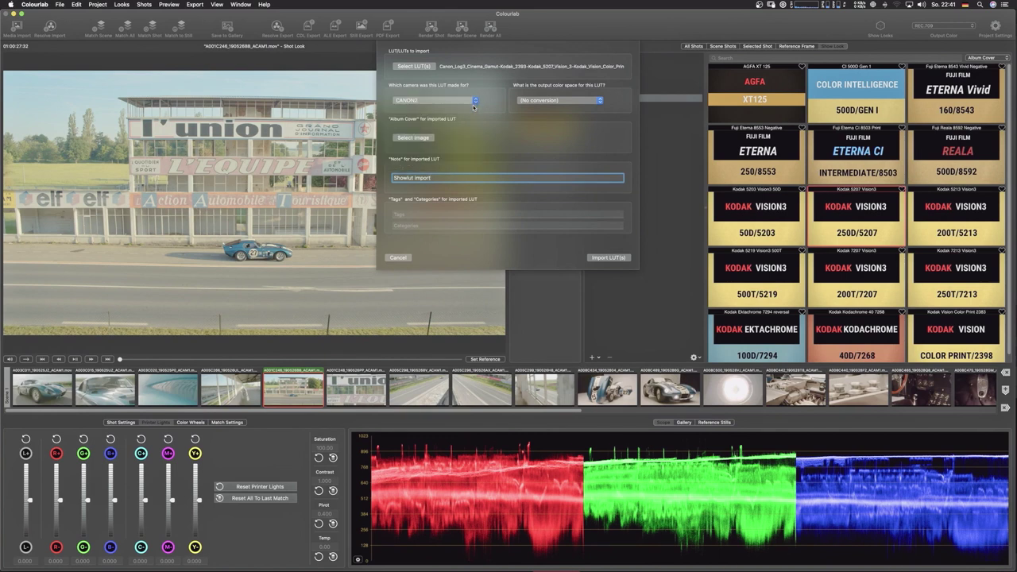
left_click(600, 101)
left_click(548, 119)
left_click(598, 258)
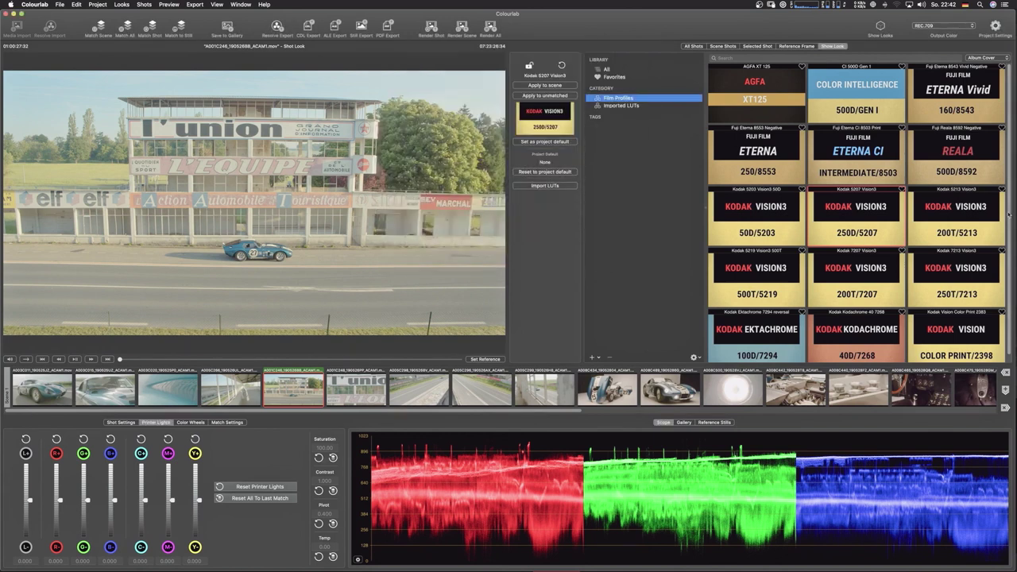
left_click(606, 69)
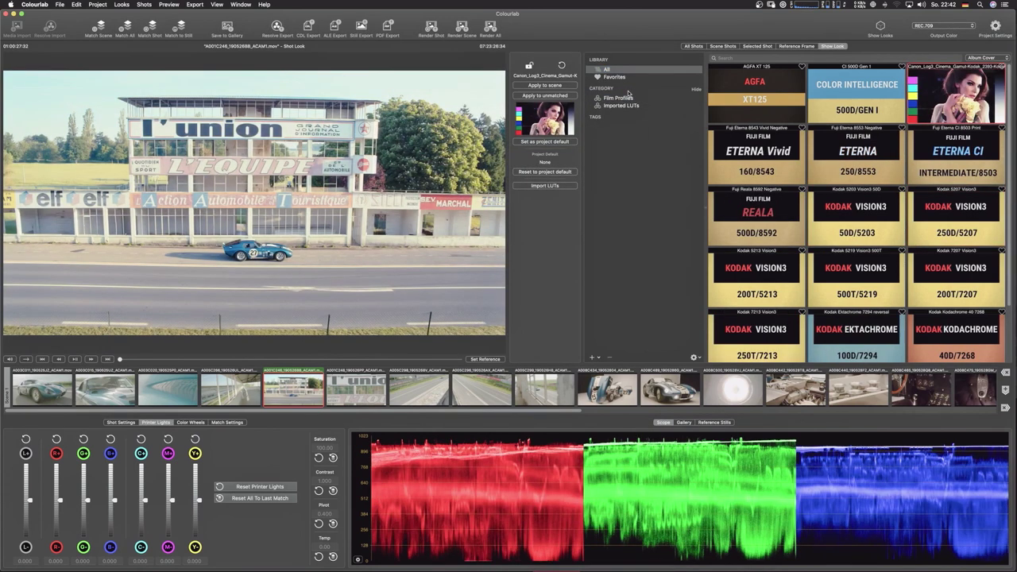
left_click(621, 105)
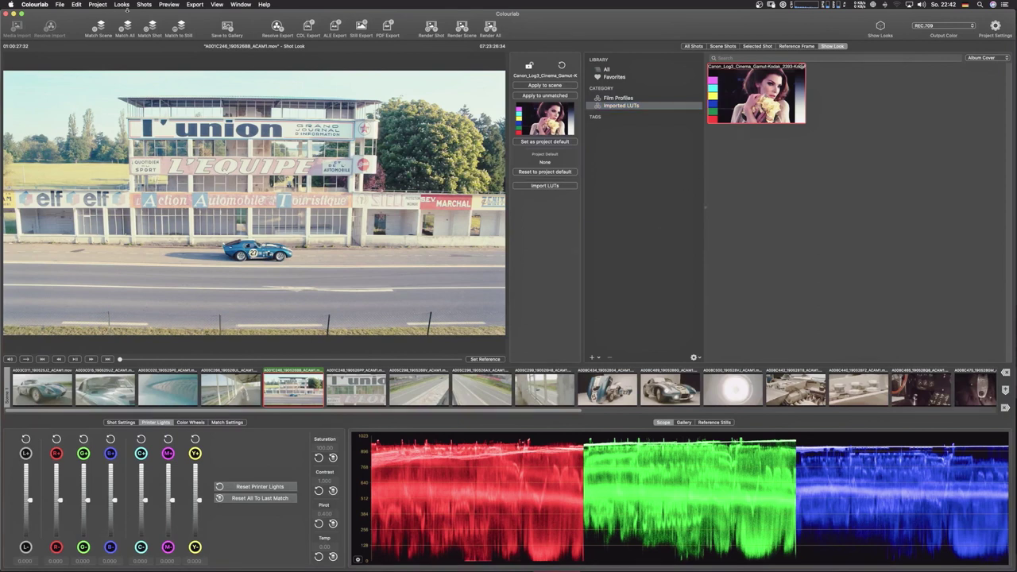
Show the four-up comparison and lower Gain to about 0.802 in Color Wheels.
left_click(98, 5)
left_click(103, 13)
left_click(756, 46)
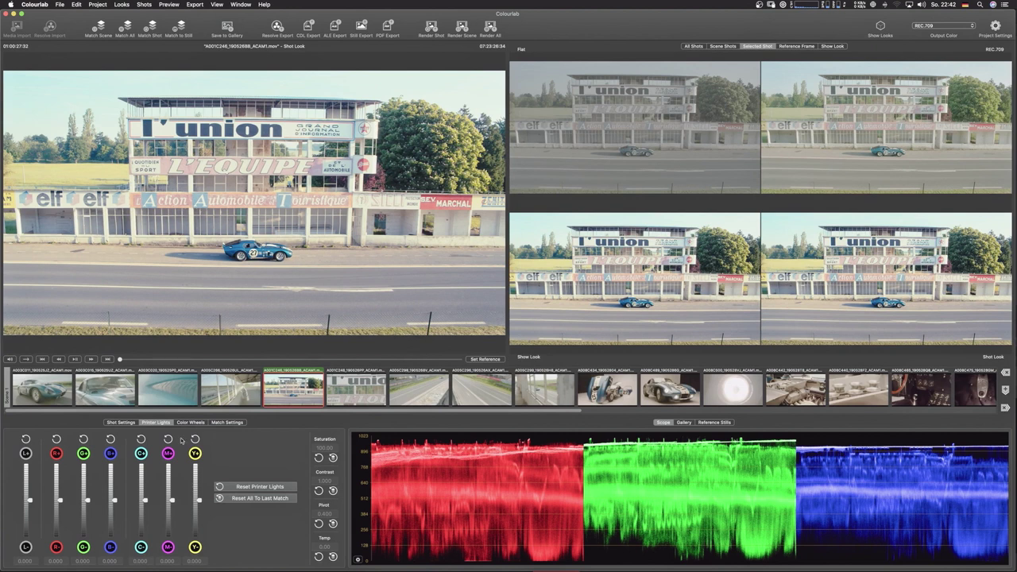
key("super+3")
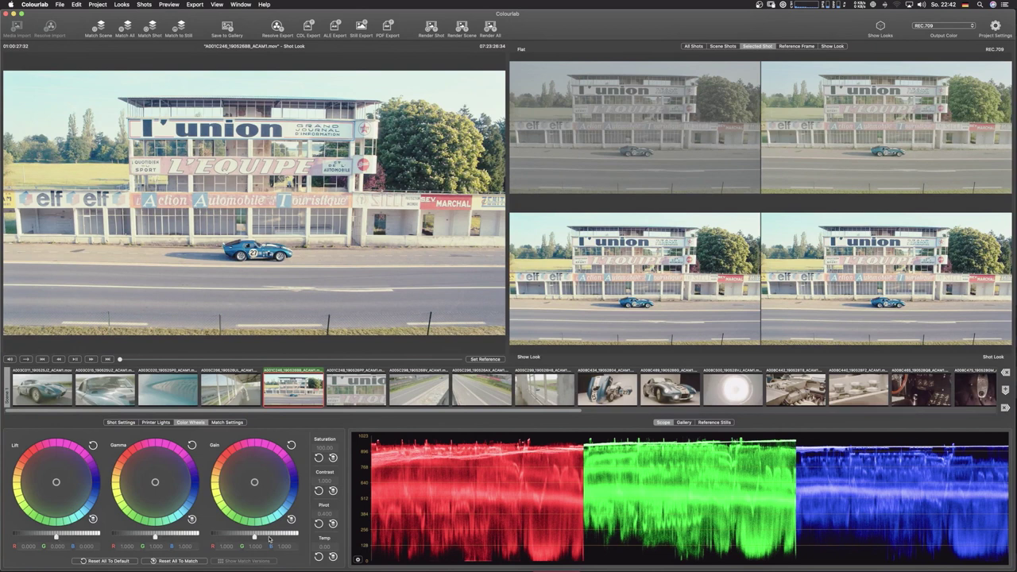
left_click_drag(254, 536, 259, 538)
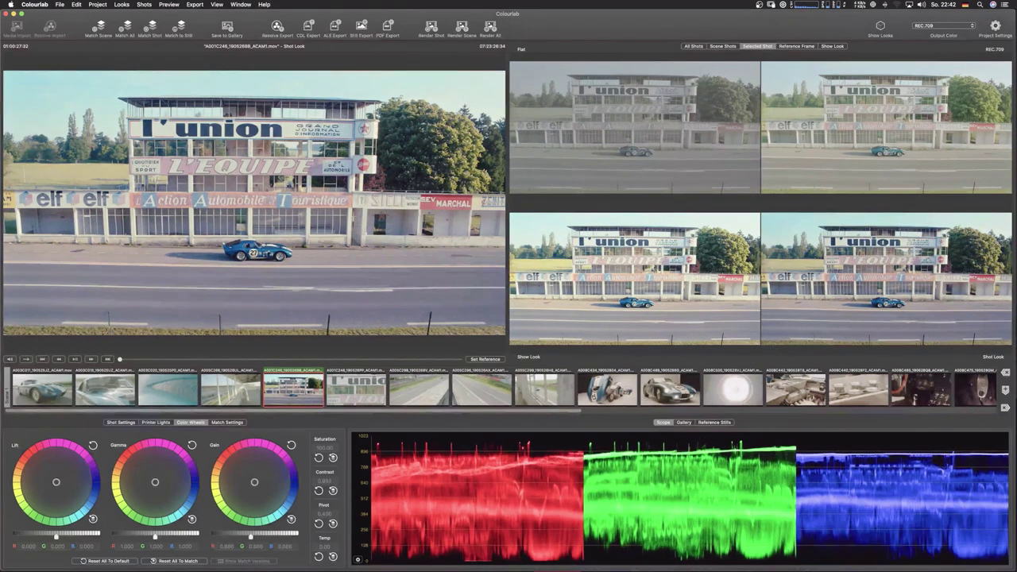
Lower the printer lights, raise Contrast and pull Pivot down.
key("super+1")
key("super+2")
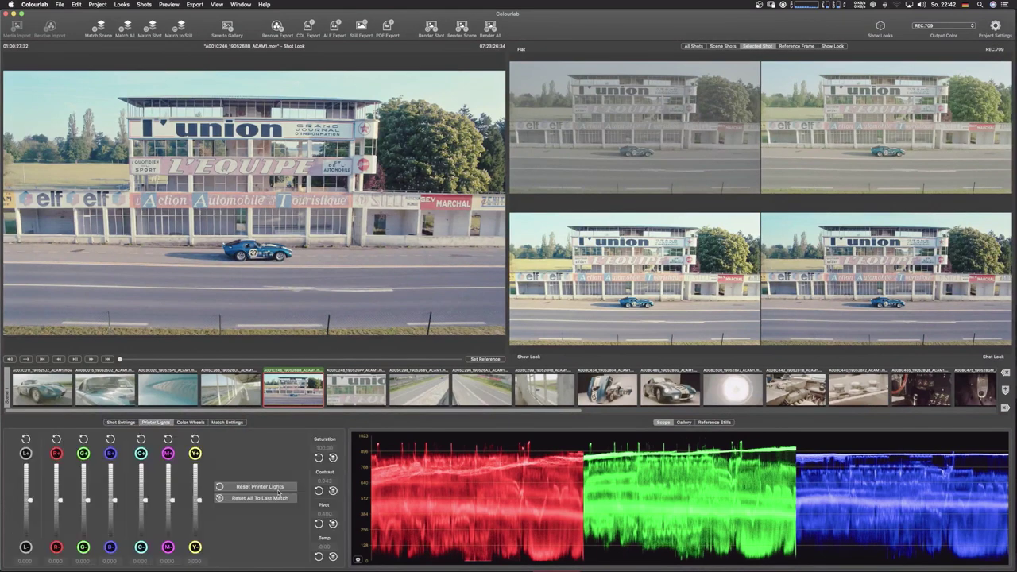
left_click(169, 546)
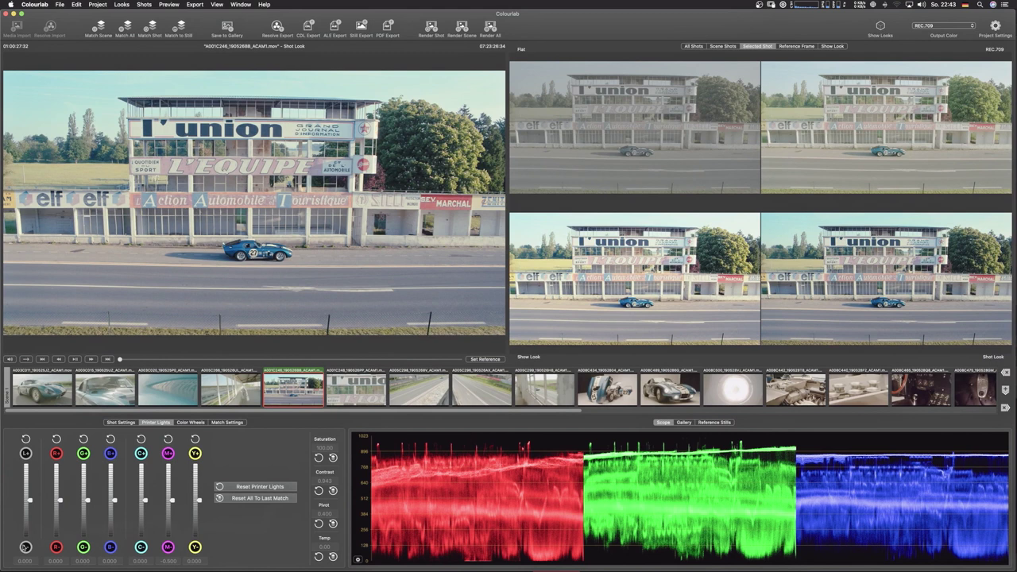
left_click(26, 546)
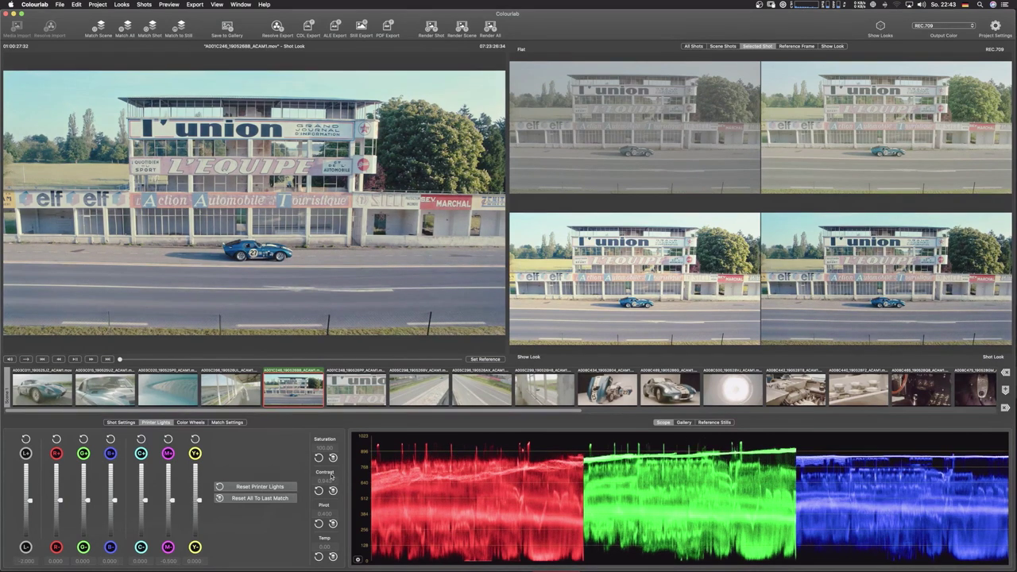
left_click_drag(326, 480, 351, 481)
left_click_drag(325, 513, 308, 513)
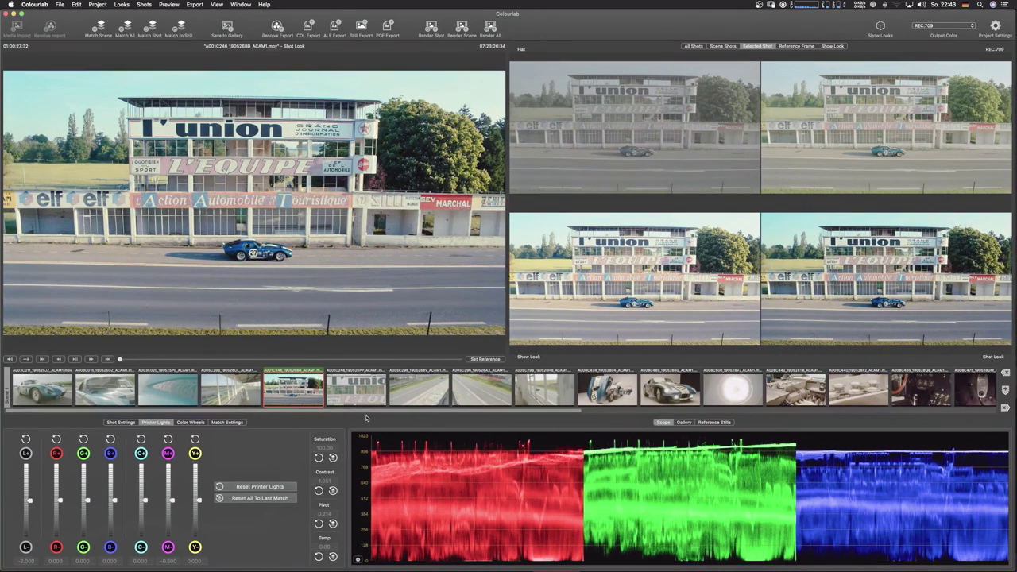
Set Gain to 0.860 and Lift to 0.037 in Color Wheels.
left_click(189, 422)
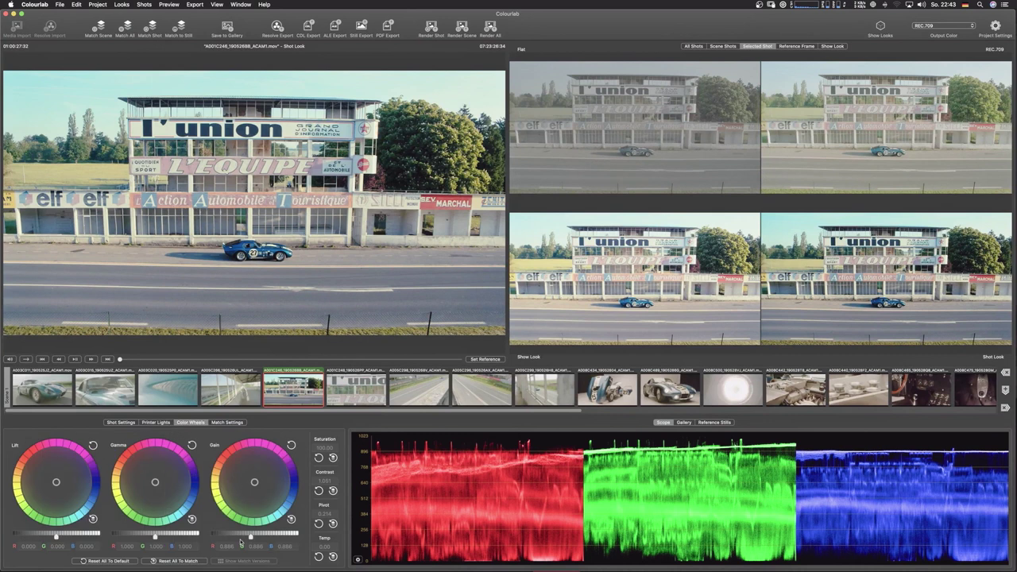
left_click_drag(241, 543, 238, 542)
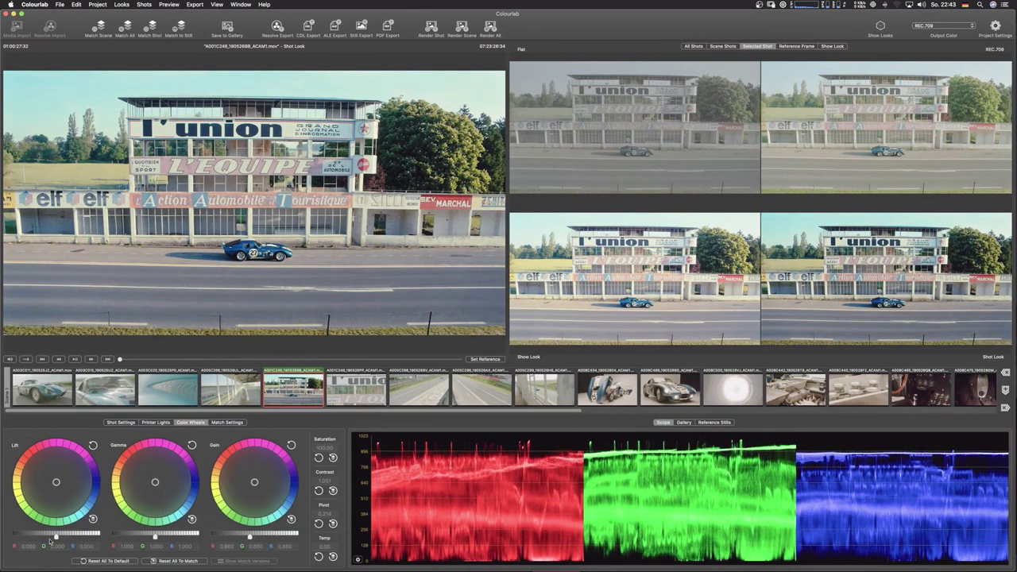
left_click_drag(54, 537, 58, 537)
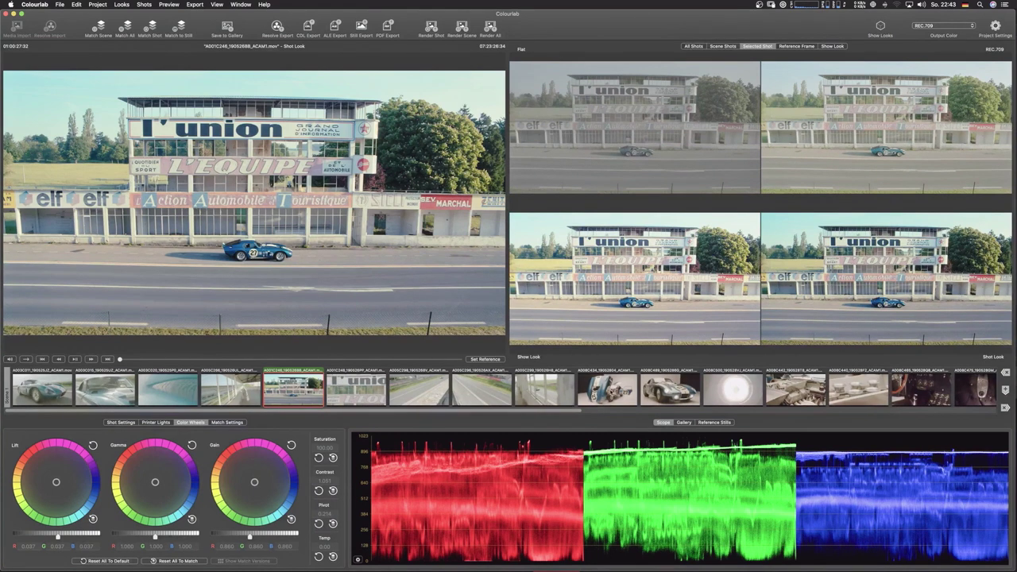
Browse the car and fog shots, select A001C248, and view its Reference Frame.
left_click(607, 387)
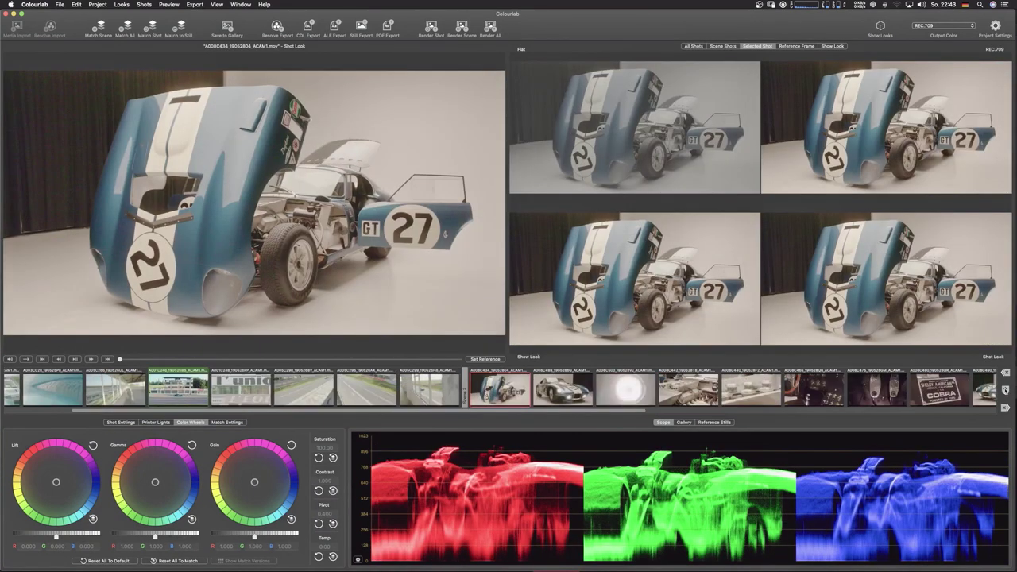
scroll(729, 397, "right", 5)
left_click(792, 390)
scroll(24, 403, "left", 5)
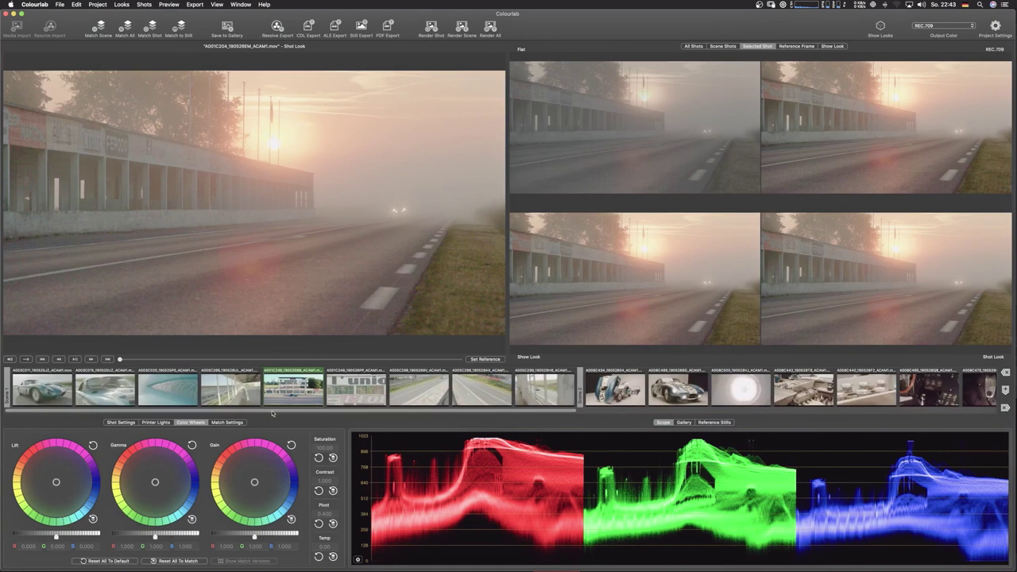
left_click(293, 388)
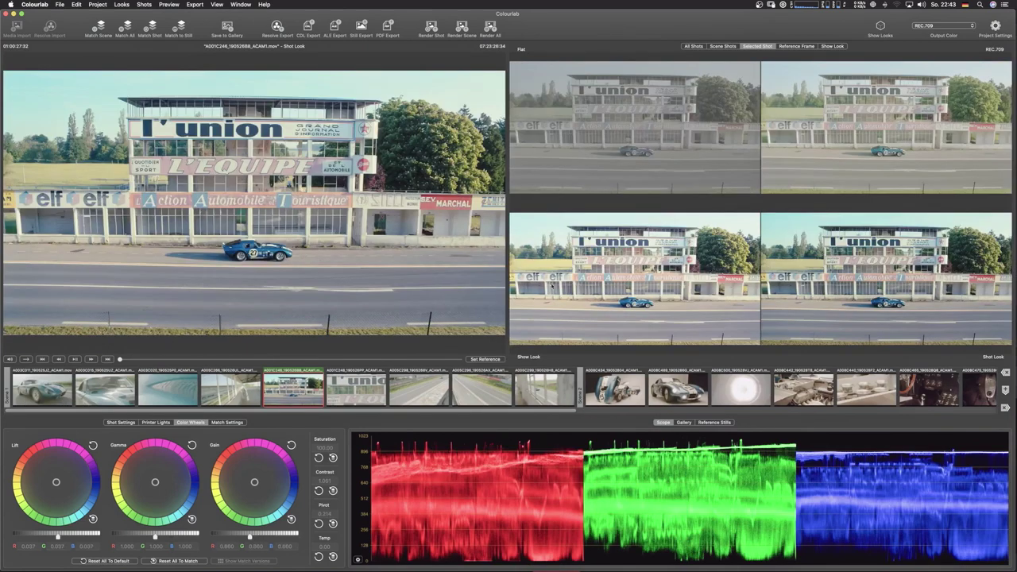
left_click(792, 46)
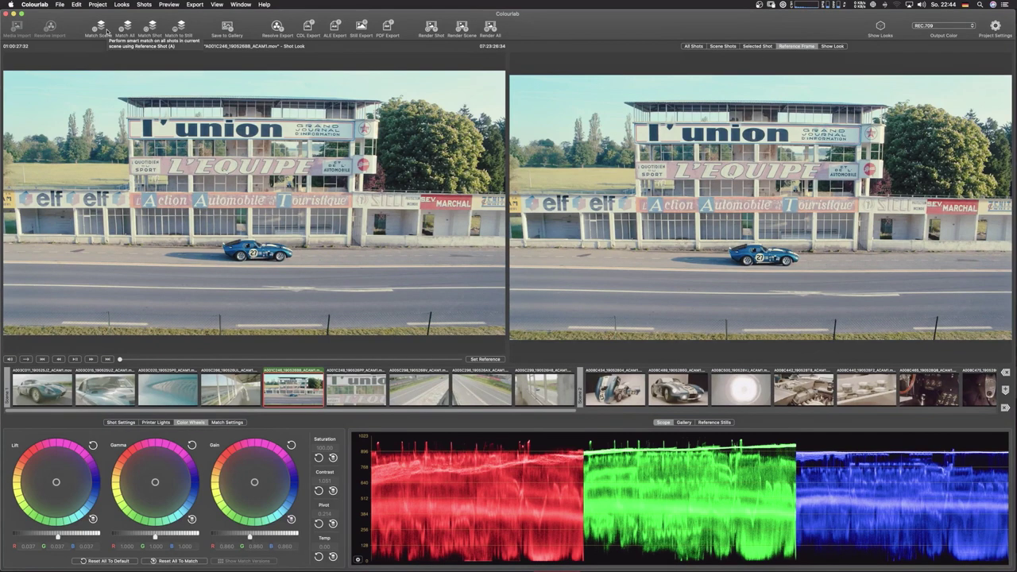
Match the scene to the reference and accept Perceptual 1 PL for the grandstand interior shot.
left_click(100, 30)
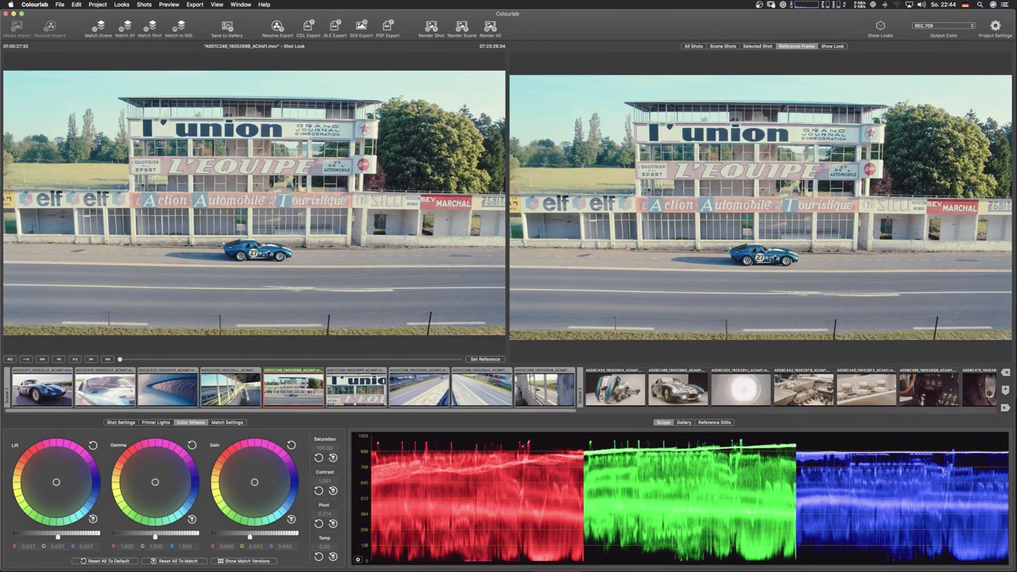
left_click(230, 387)
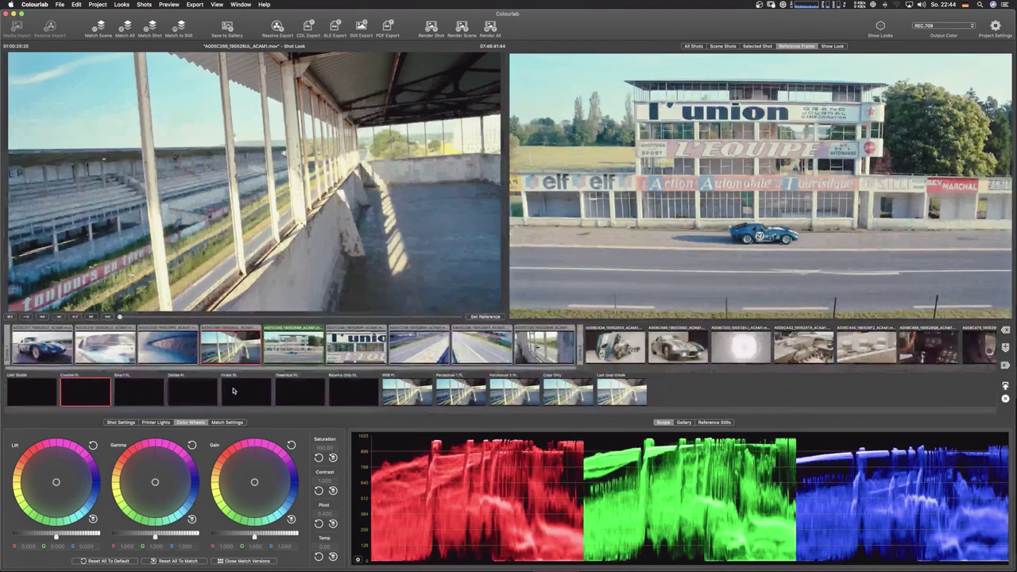
left_click(32, 391)
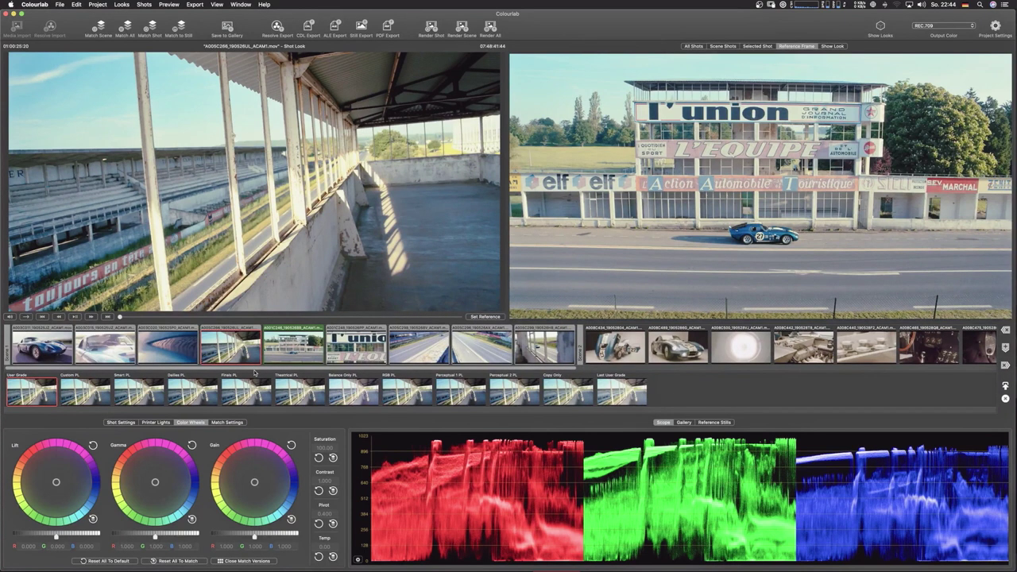
key("Right")
key("Right")
key("Right")
key("Right")
key("Right")
key("Right")
key("Right")
key("Right")
key("Right")
key("Right")
key("Right")
key("Left")
key("Left")
key("Left")
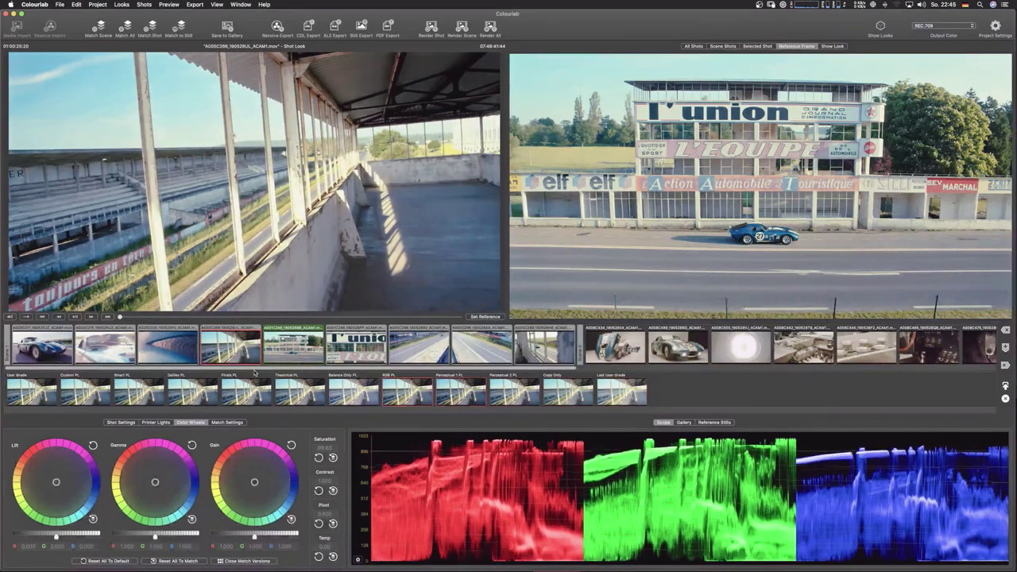
key("Left")
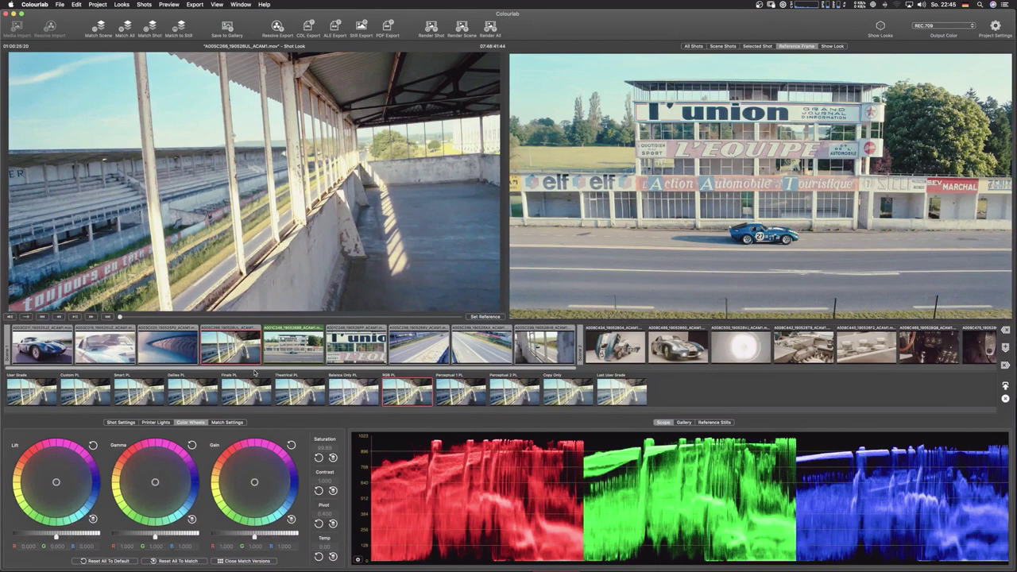
key("Right")
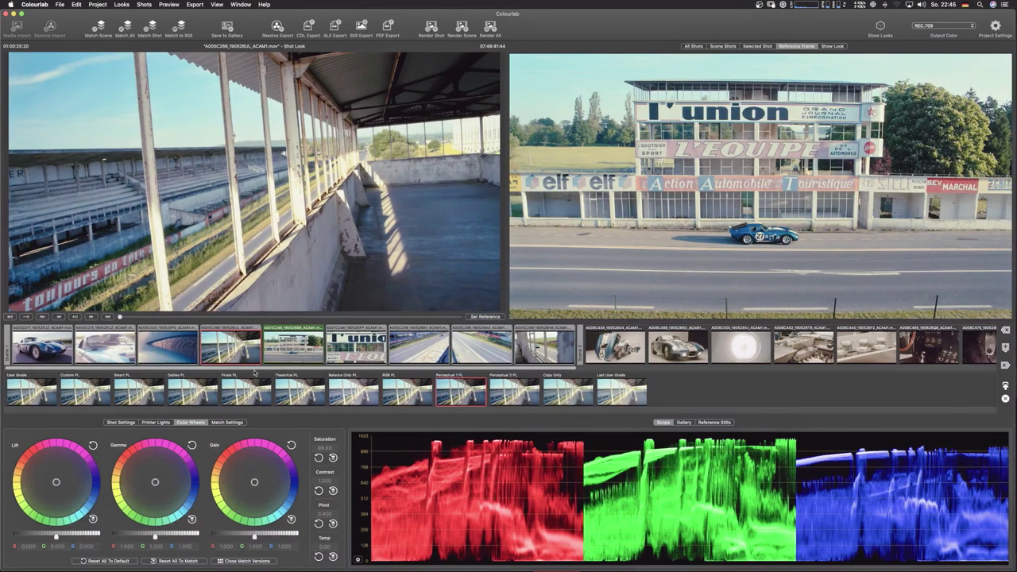
key("Return")
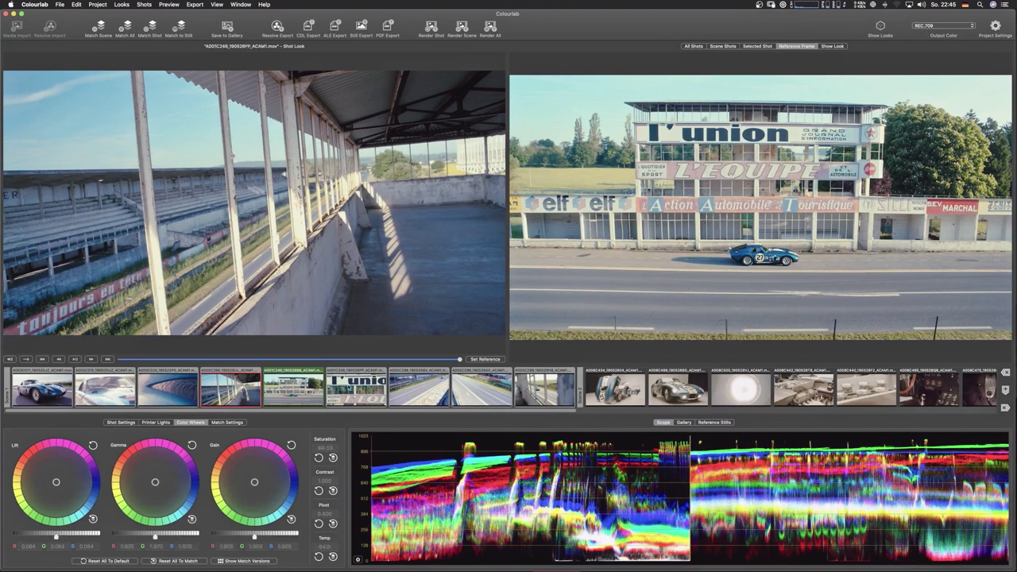
Compare Theatrical, RGB and Perceptual 2 PL for the l'union shot, settling on Perceptual 1 PL.
left_click(355, 387)
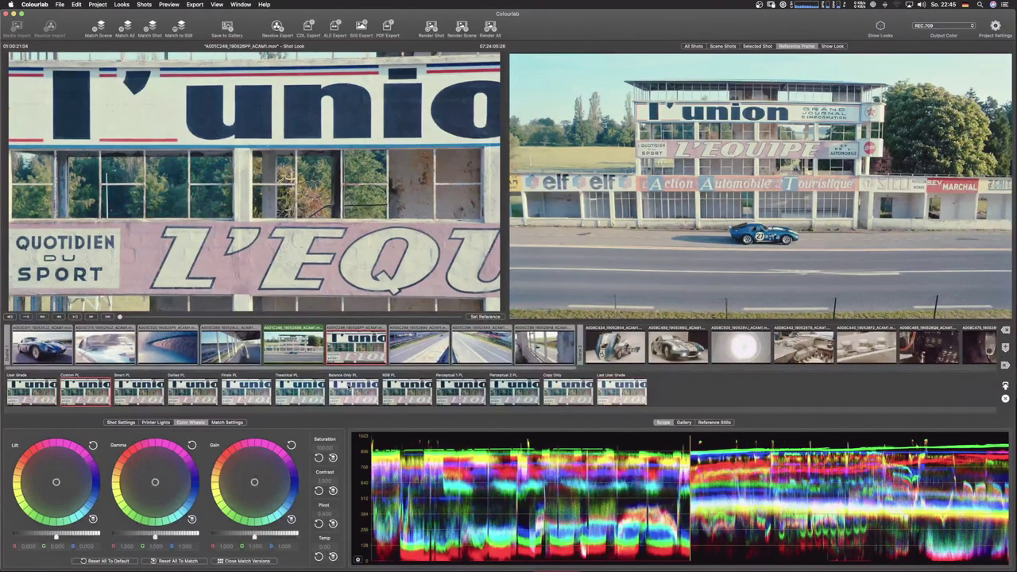
key("Right")
key("Right")
key("Right")
key("Right")
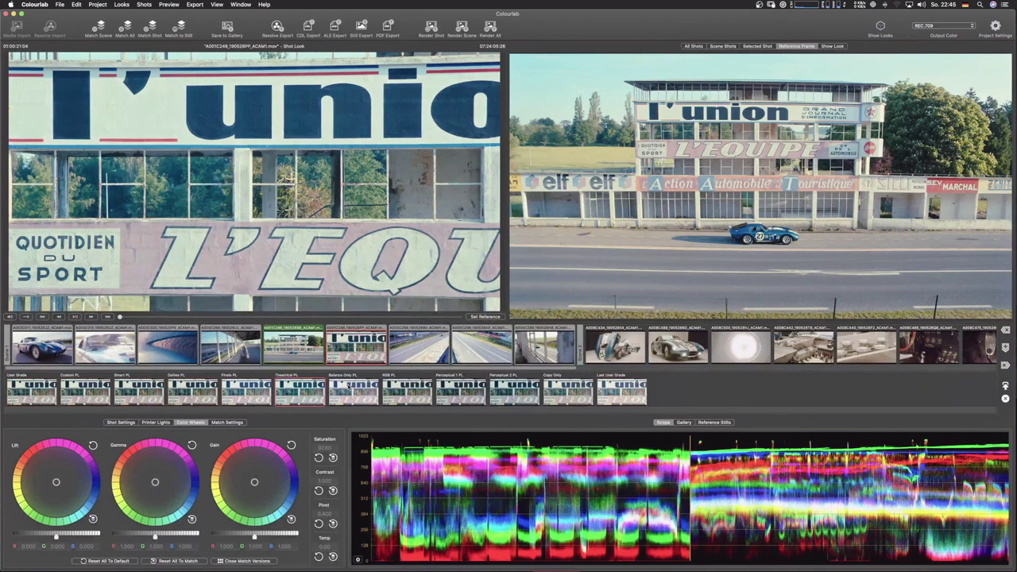
key("Right")
key("Right")
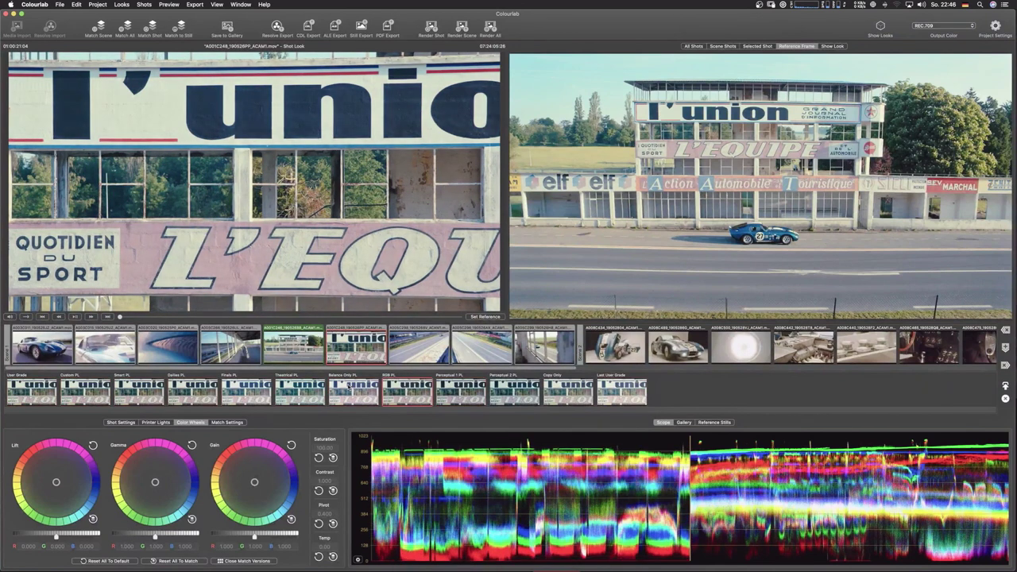
key("Right")
key("Right")
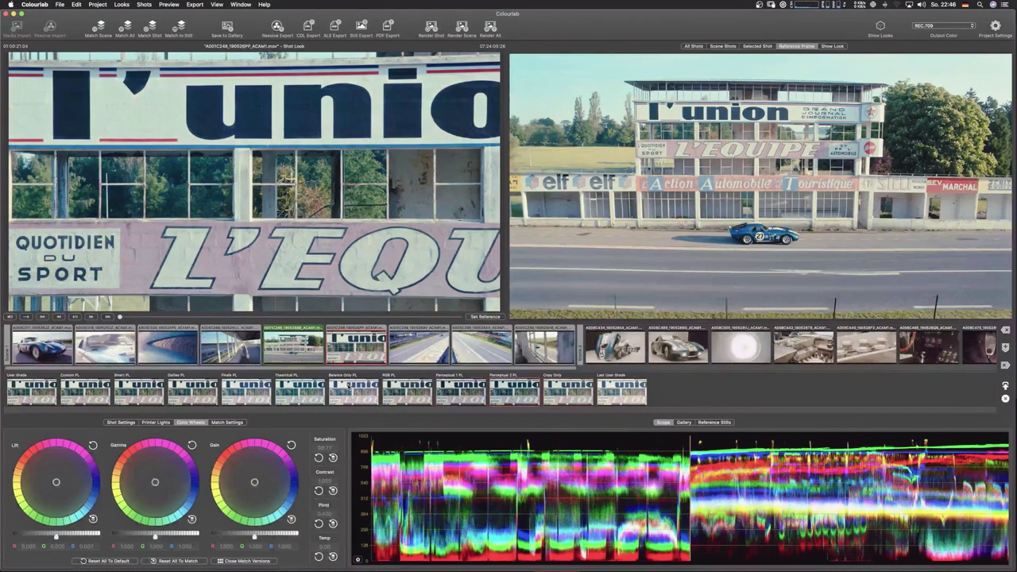
key("Left")
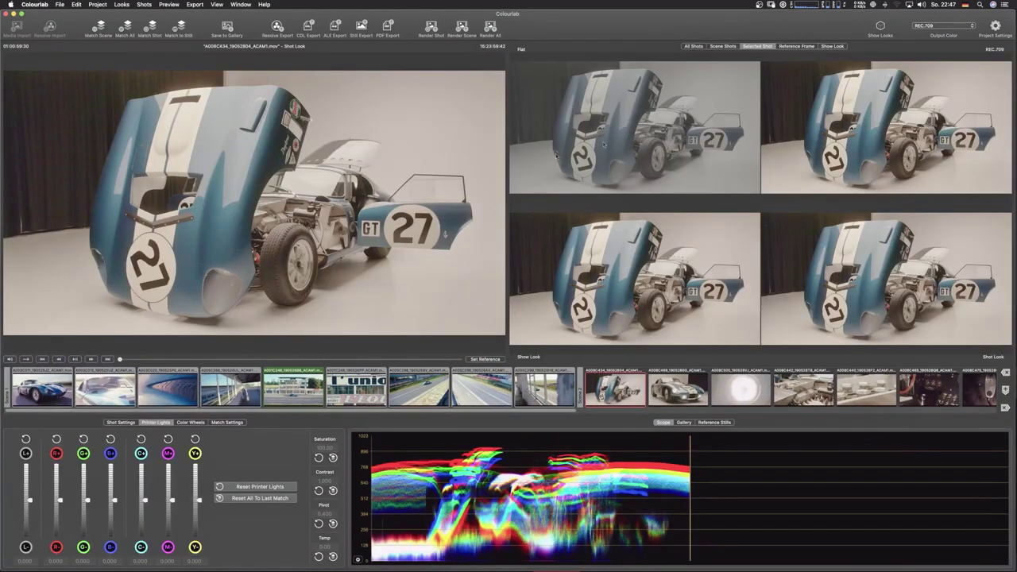
Apply the imported Canon Log3 Kodak LUT to the whole blue race car scene.
left_click(882, 26)
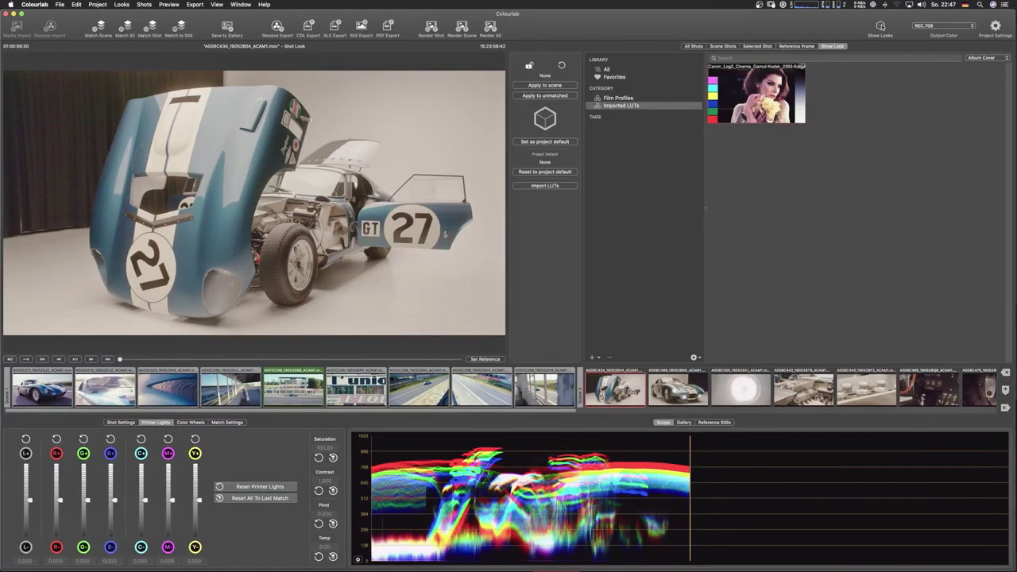
left_click(744, 98)
left_click(534, 86)
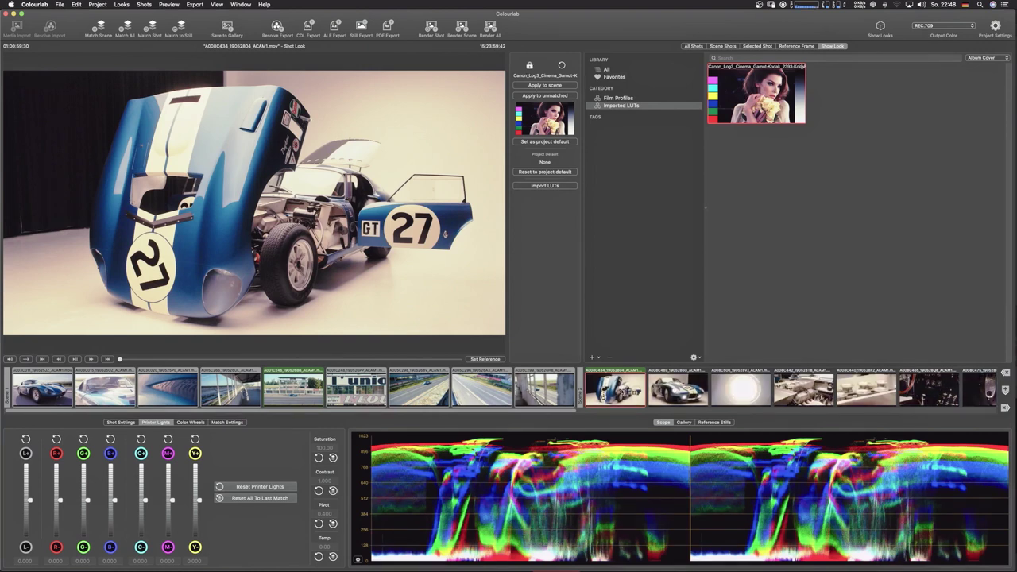
Lower the colour temperature five notches to cool the shot.
left_click(319, 556)
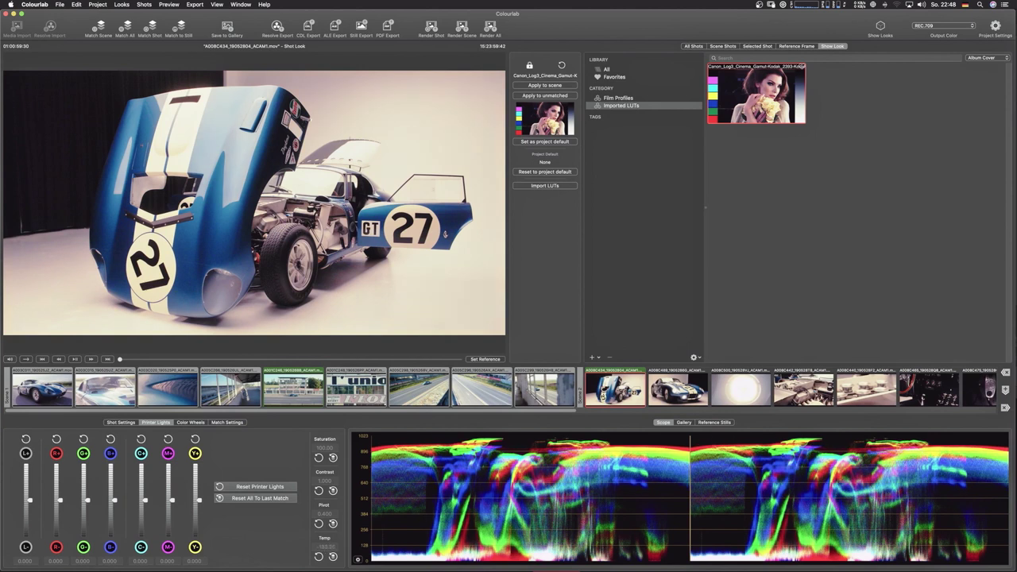
left_click(319, 555)
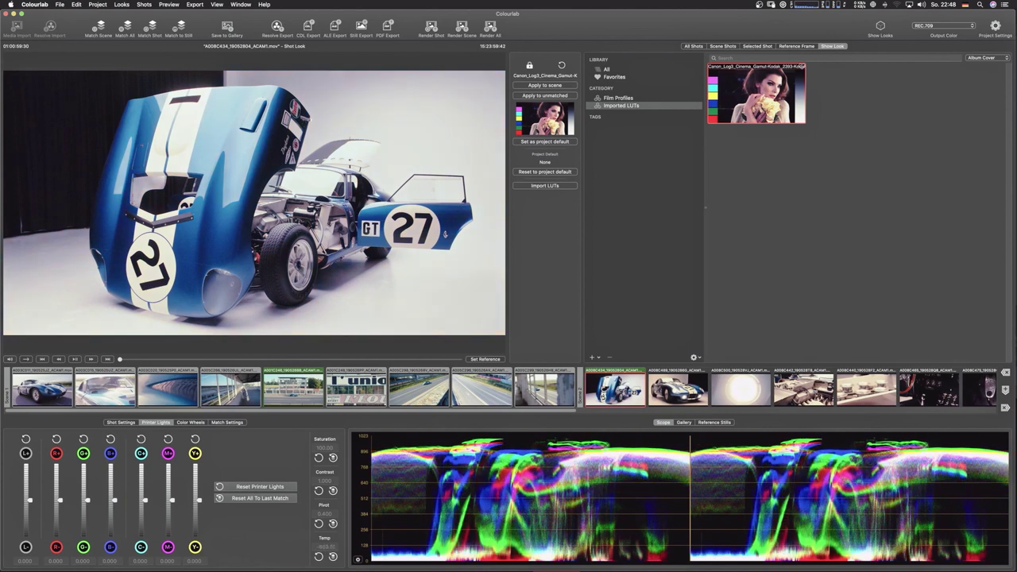
left_click(320, 555)
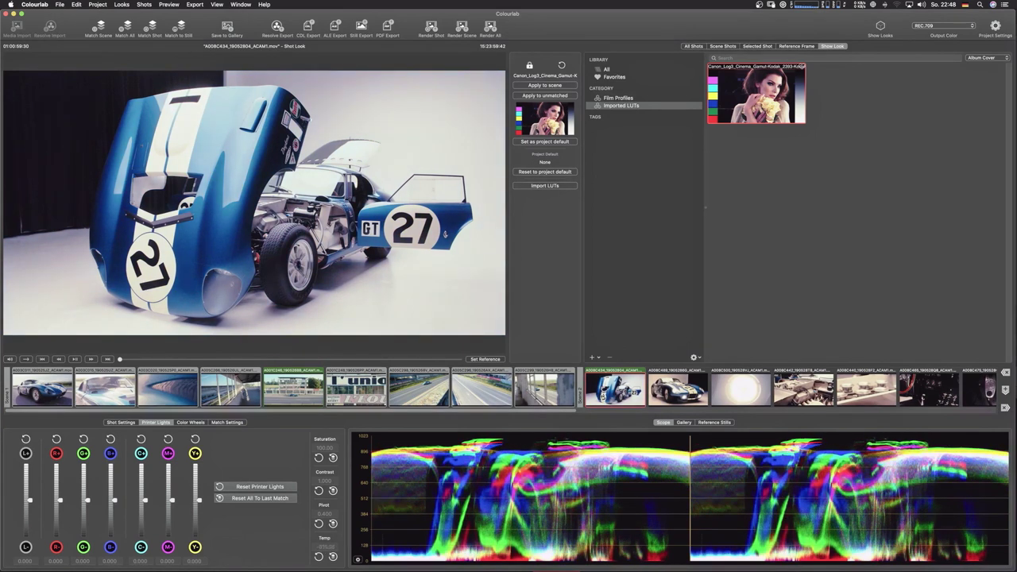
left_click(319, 555)
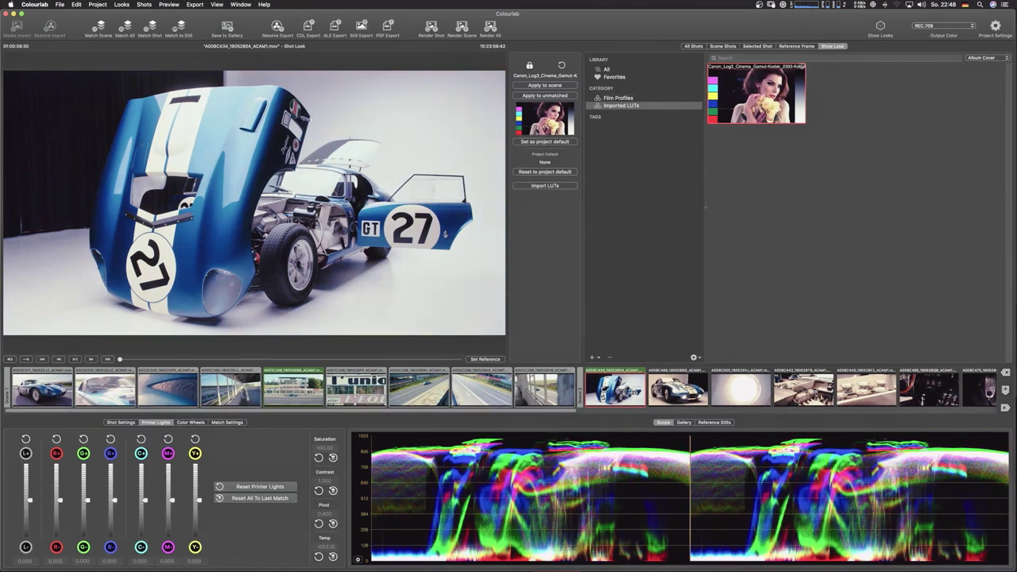
left_click(319, 555)
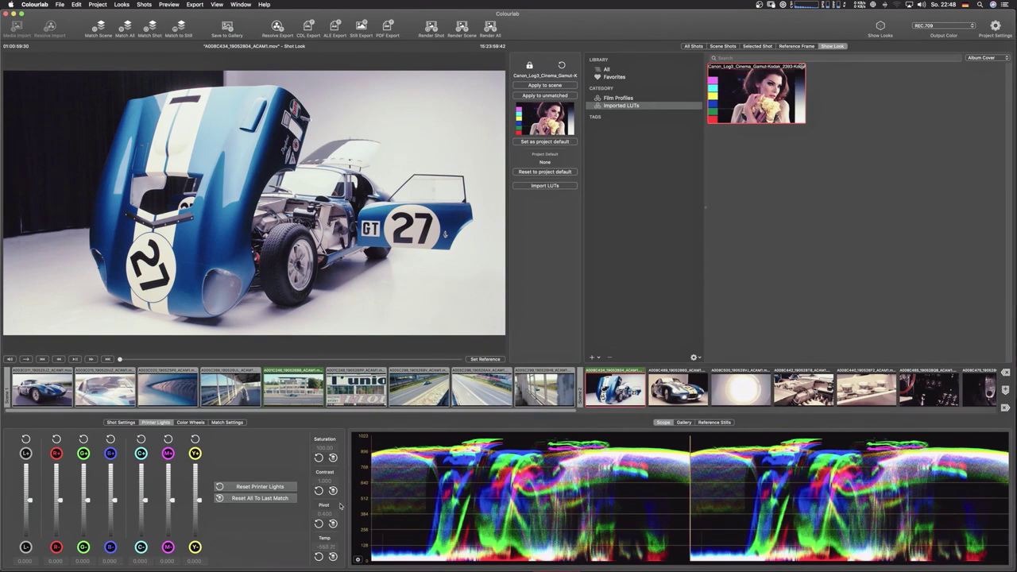
Set Lift to 0.084 and Gain to 0.883, then re-run Match Scene.
key("super+3")
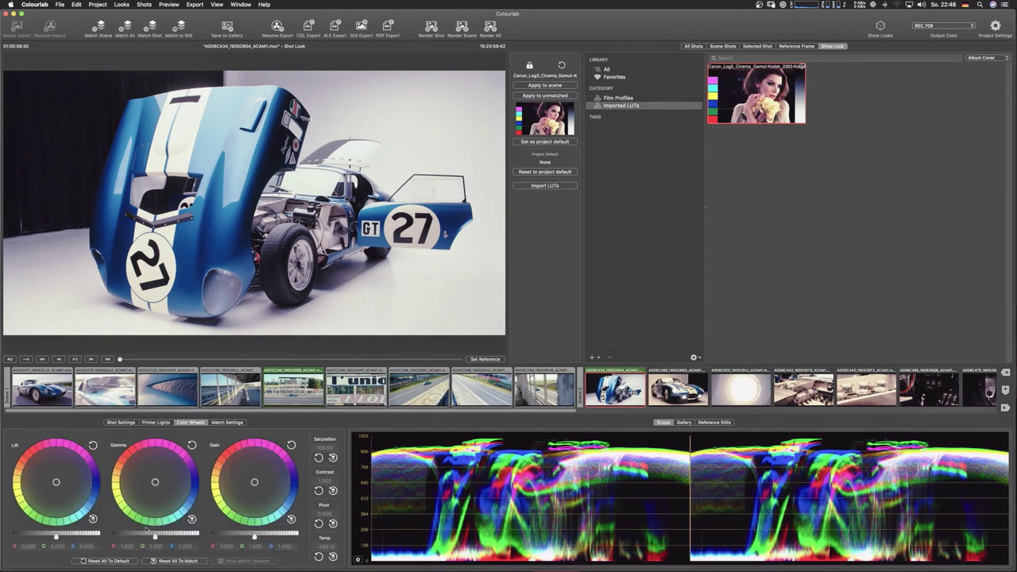
left_click_drag(57, 537, 60, 537)
left_click_drag(254, 537, 250, 537)
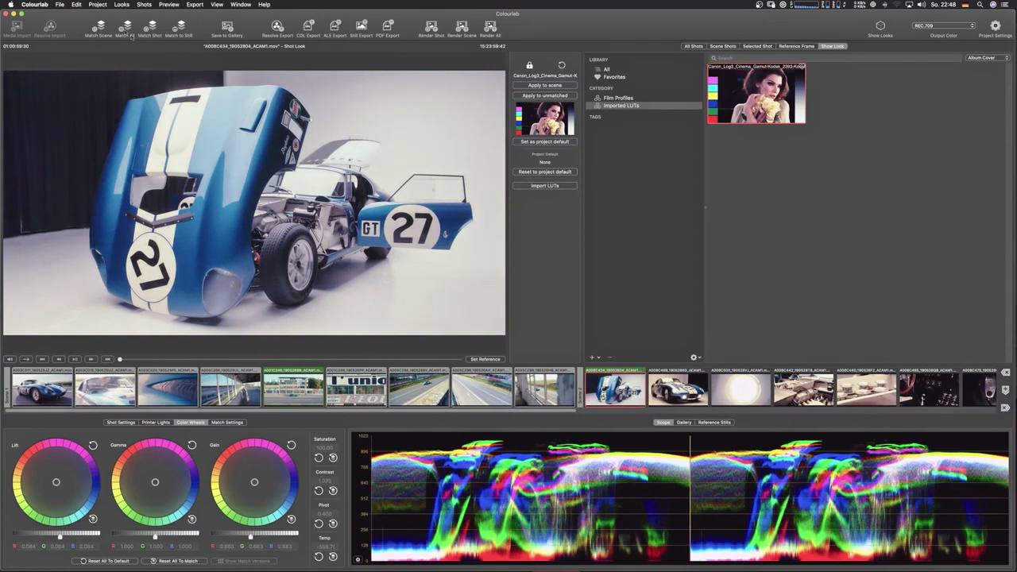
left_click(98, 4)
left_click(99, 5)
left_click(100, 26)
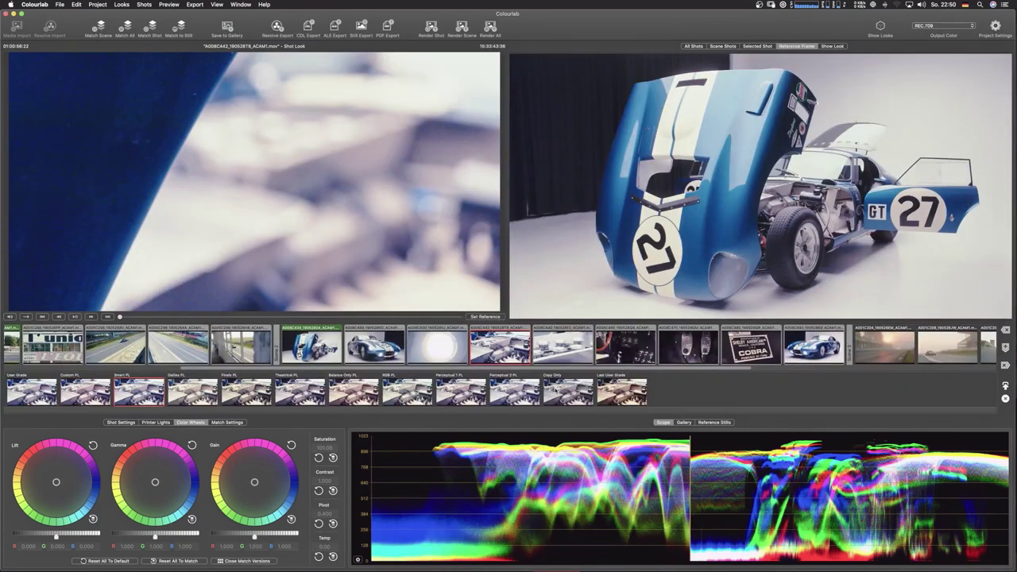
Scrub the engine shot and advance to the carburettor close-up.
left_click(305, 318)
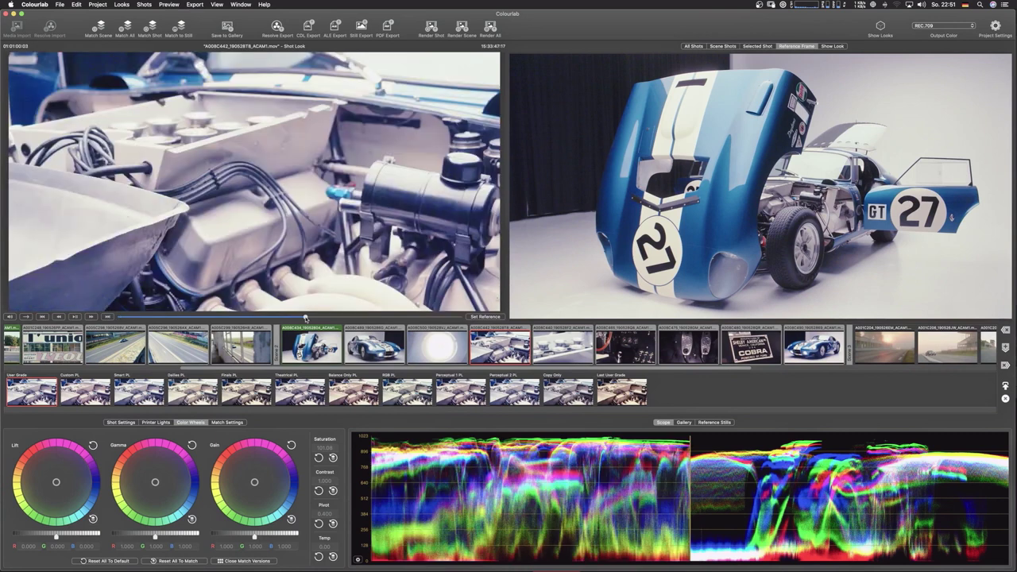
left_click_drag(305, 318, 272, 317)
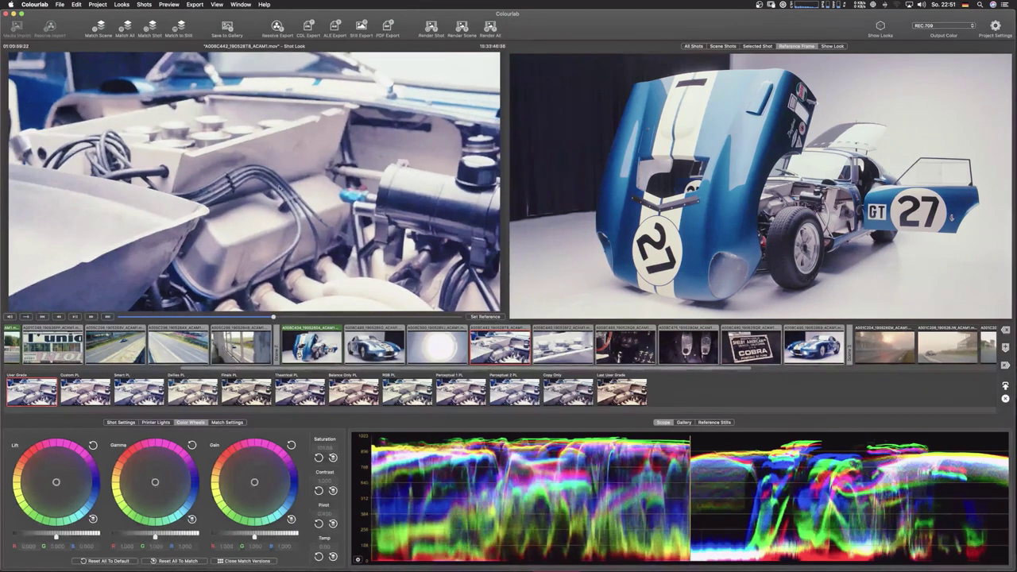
left_click(100, 4)
left_click(187, 141)
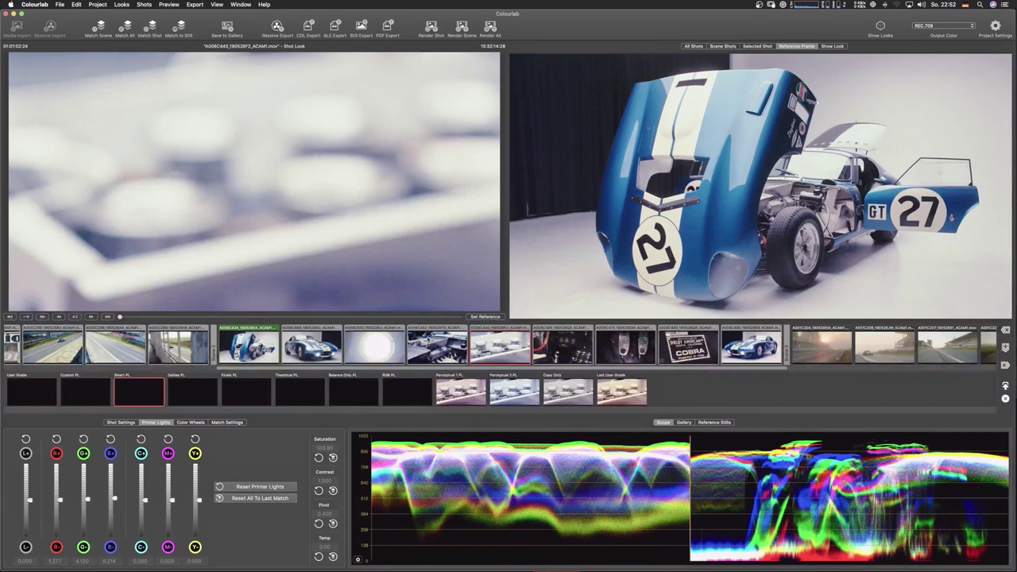
right_click(429, 338)
right_click(489, 343)
left_click(320, 311)
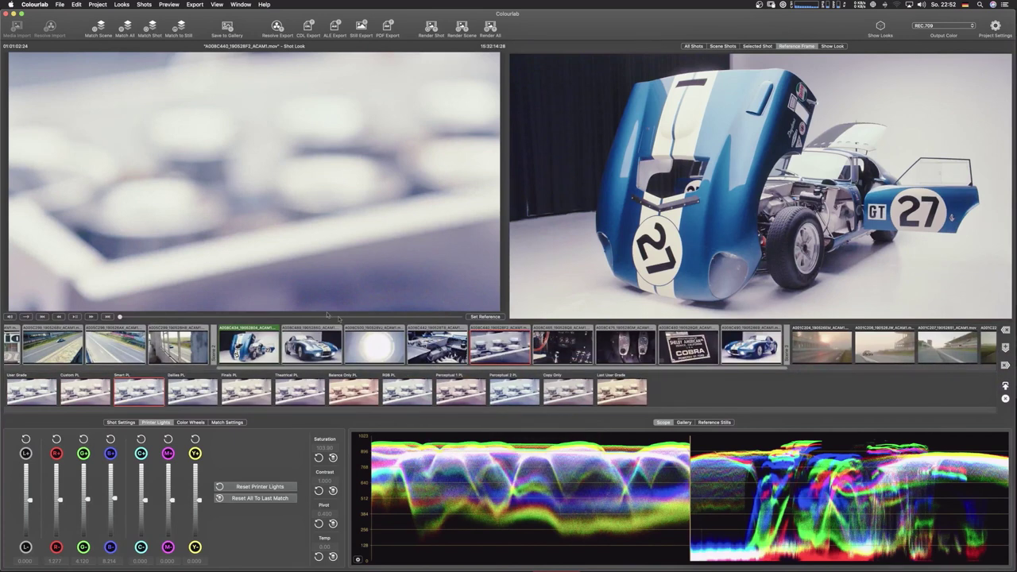
left_click_drag(321, 317, 363, 318)
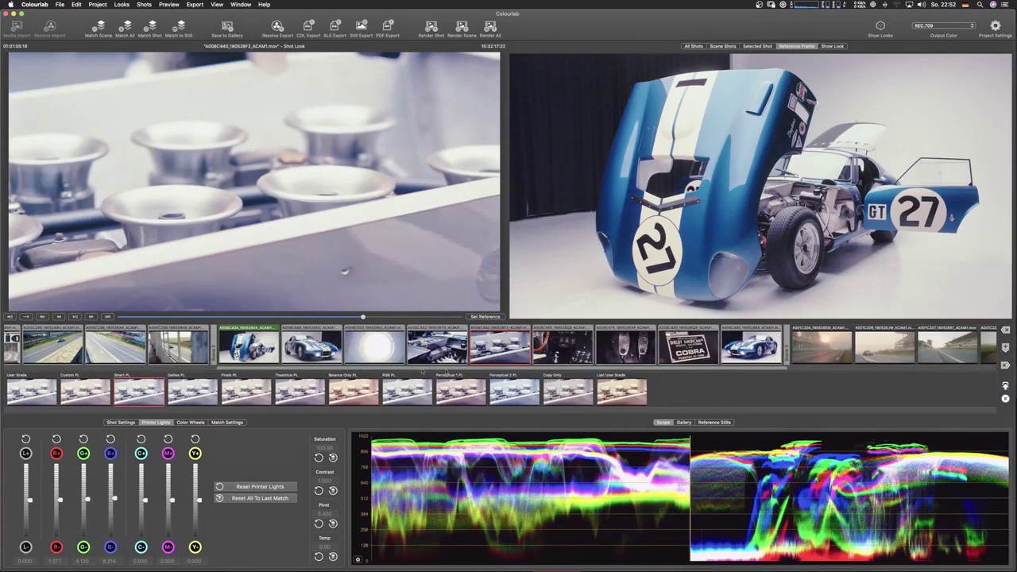
Apply User Grade to the carburettor shot and lower its Lift for darker shadows.
left_click(21, 399)
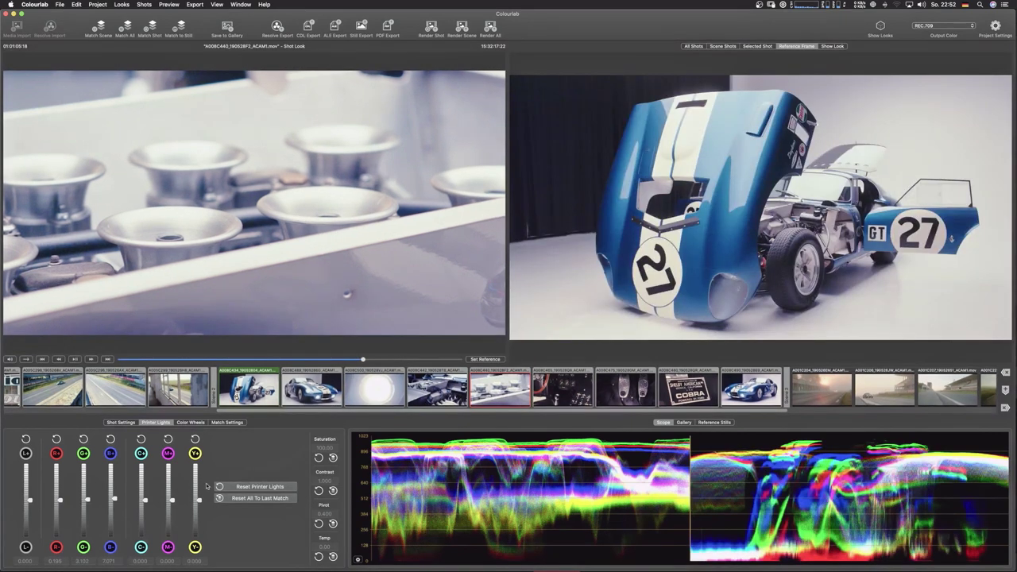
key("super+3")
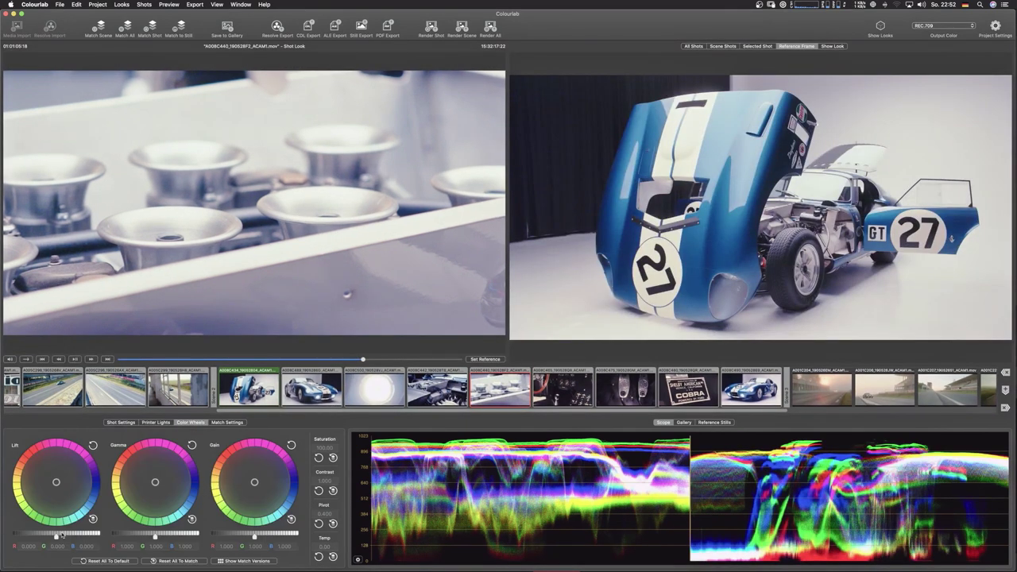
left_click_drag(61, 534, 46, 537)
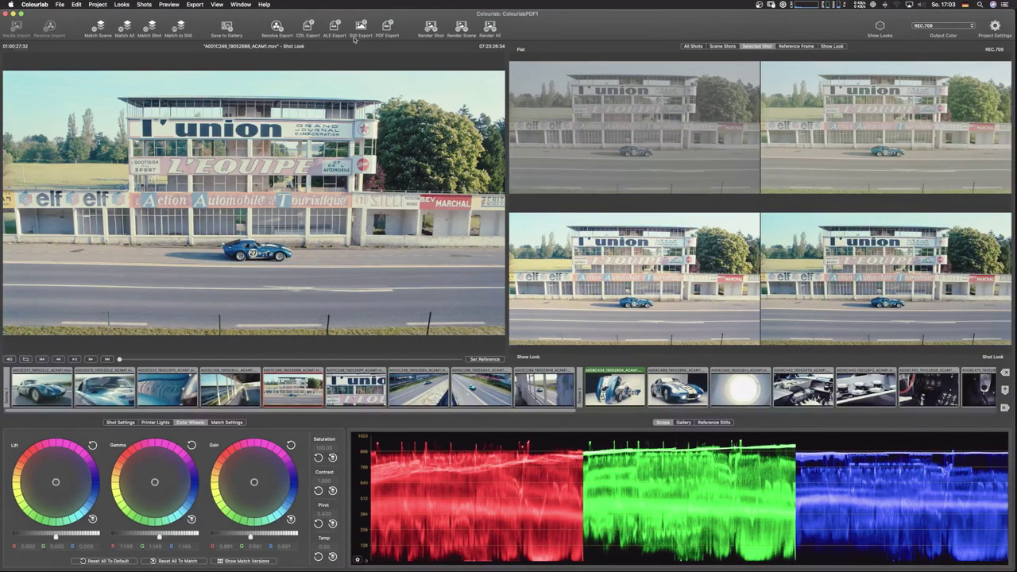
Export the Look Deck PDF titled Daytona Cobra dailies with its Showlook note.
left_click(387, 27)
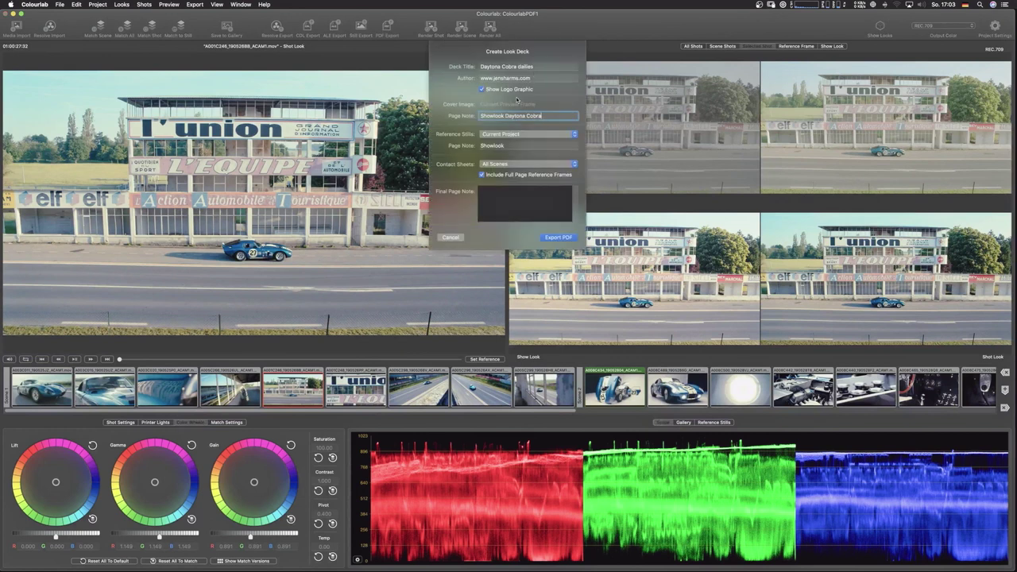
left_click(566, 238)
left_click(649, 213)
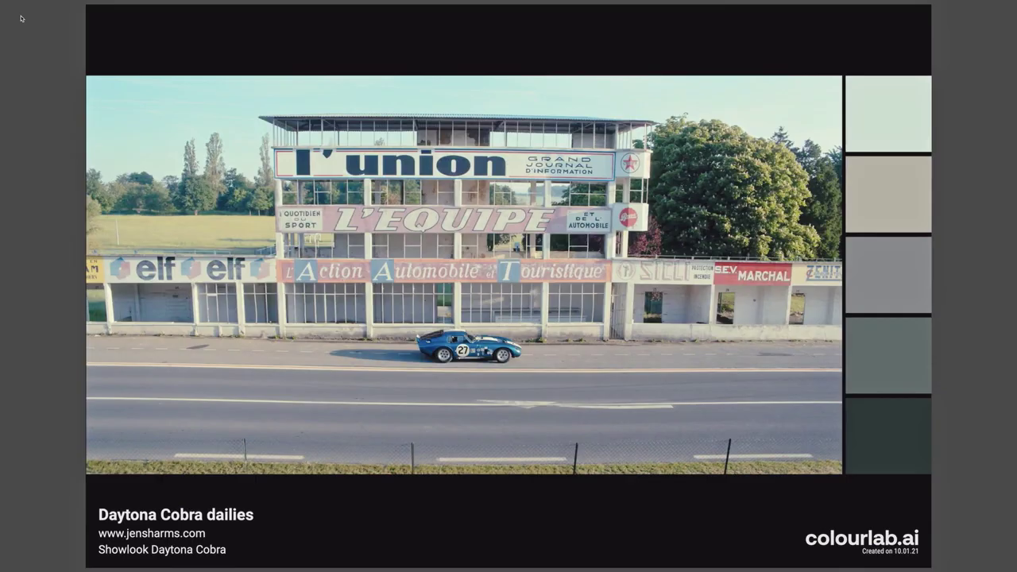
Page through the Daytona Cobra look deck to the Scene 2-1 contact sheet.
key("Right")
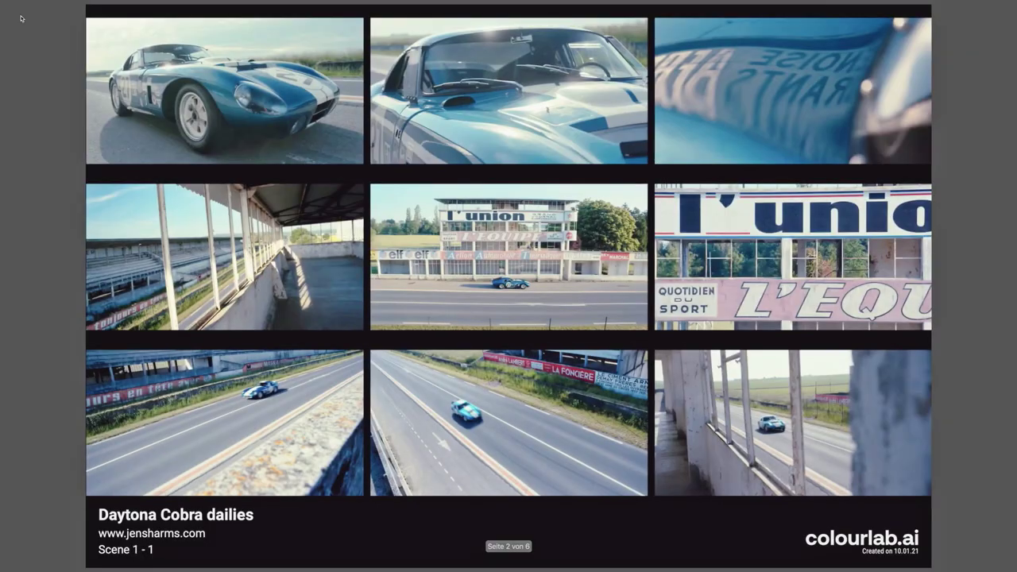
key("Right")
key("Right")
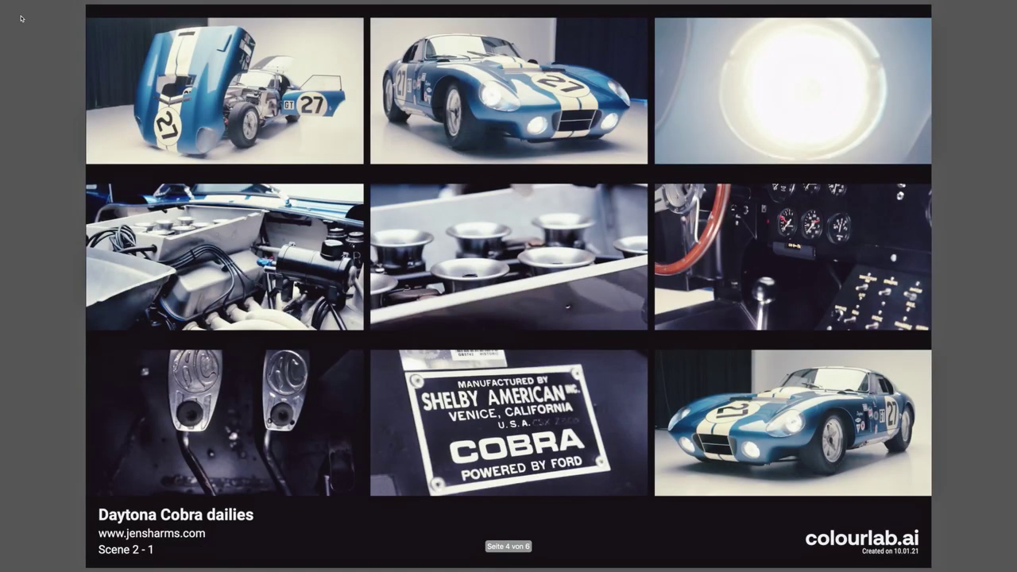
key("Right")
key("Right")
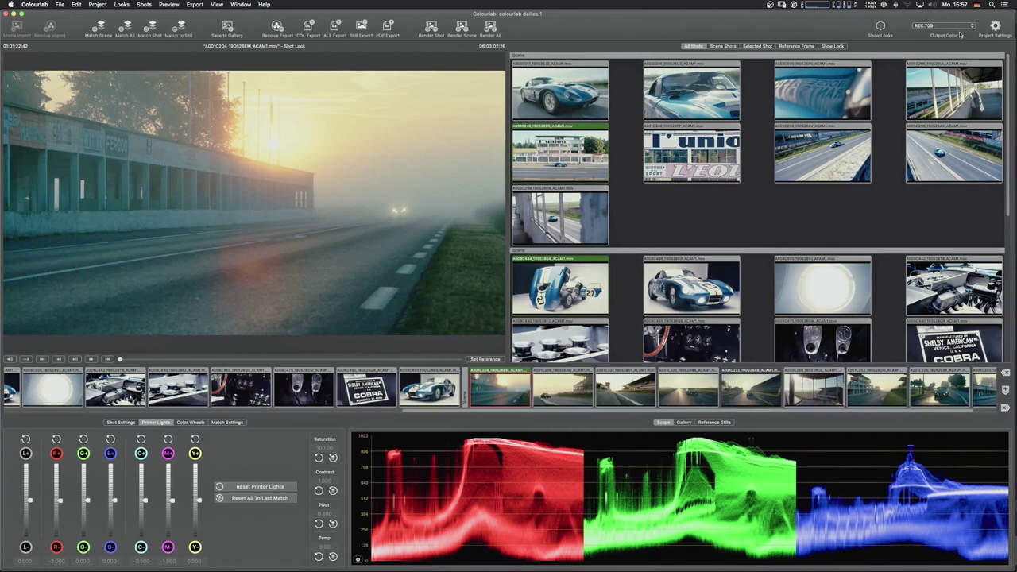
Change the output colour from REC.709 to AWG LOG-C.
left_click(973, 26)
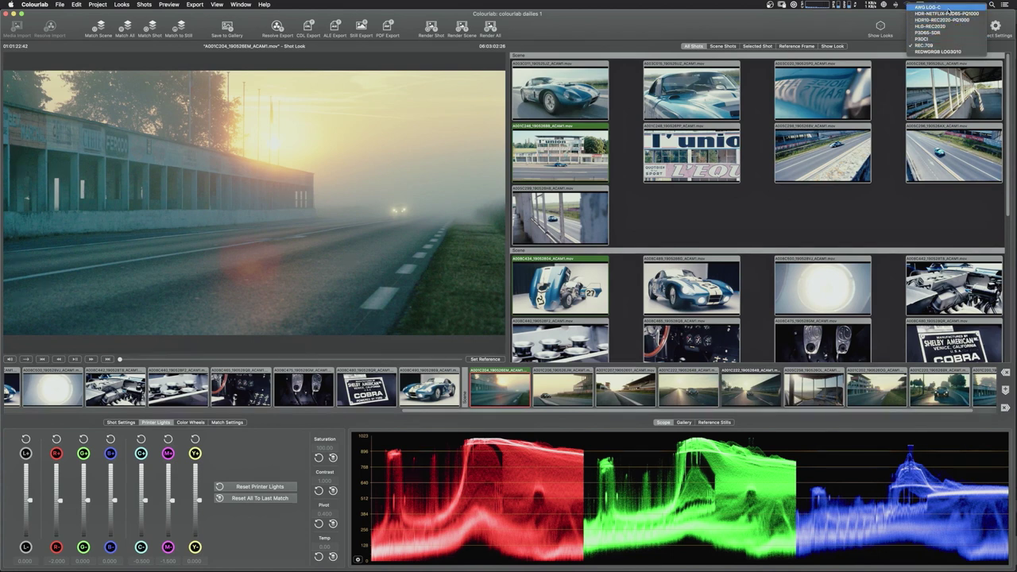
left_click(948, 7)
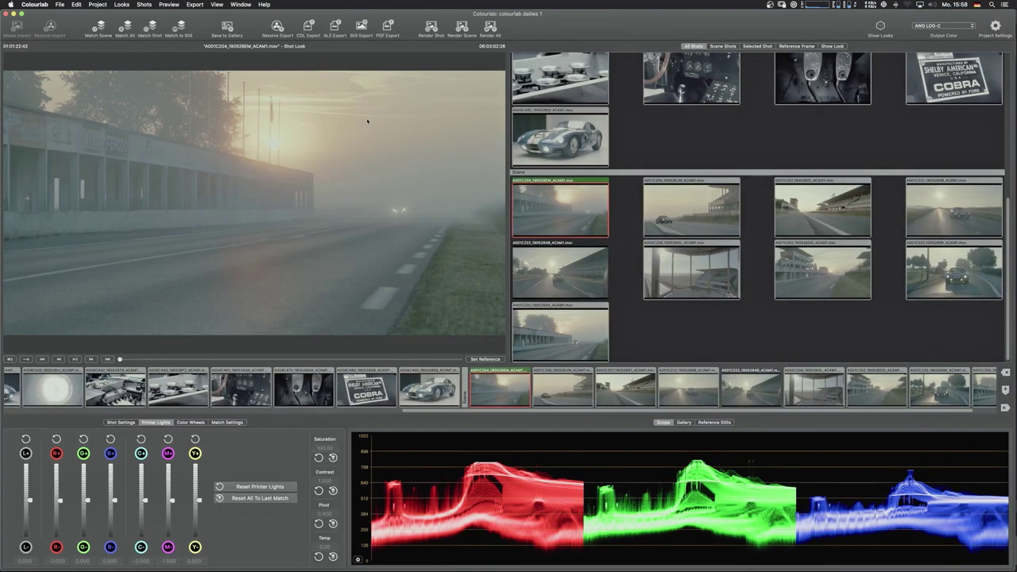
Export the grades to DaVinci Resolve and dismiss the Finished confirmation.
left_click(277, 26)
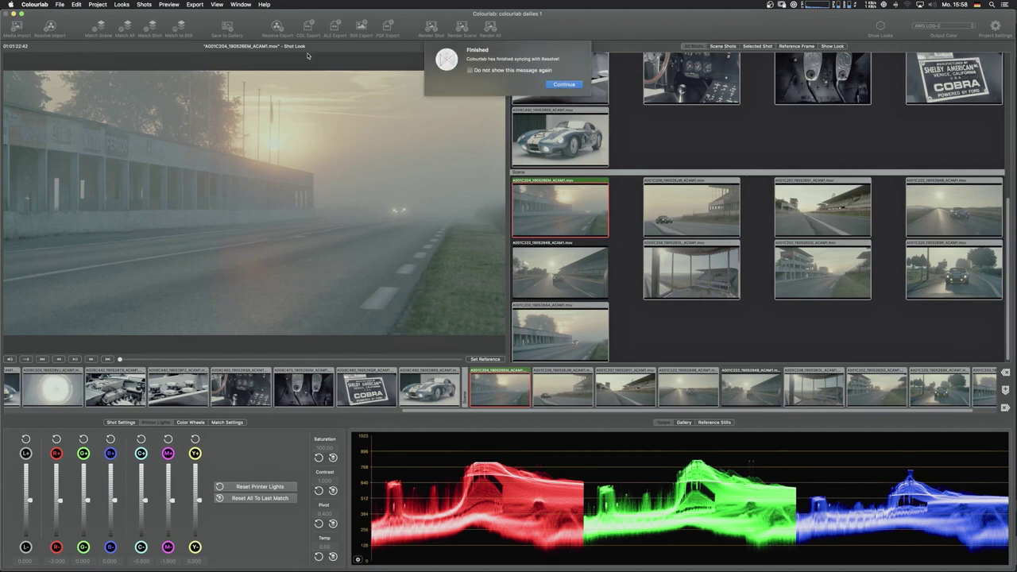
left_click(561, 84)
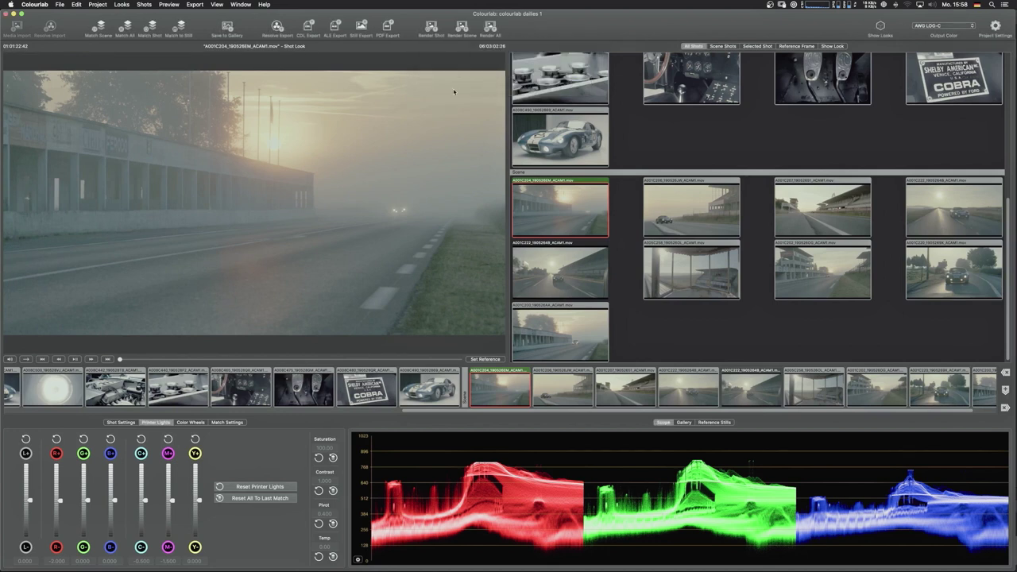
Switch to DaVinci Resolve and toggle node 02 to compare before and after.
key("super+Tab")
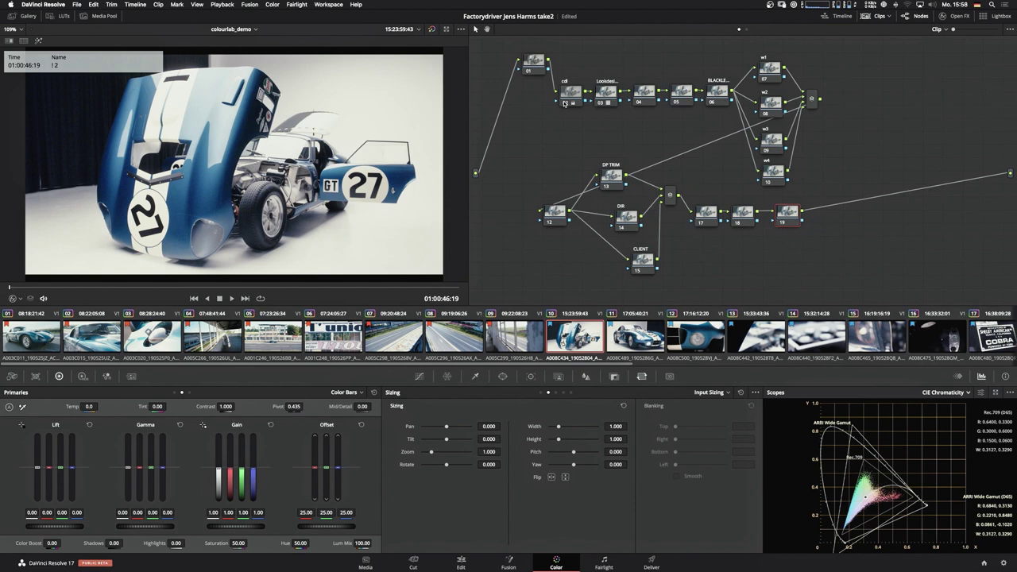
key("ctrl+d")
key("ctrl+d")
key("ctrl+d")
key("ctrl+d")
left_click(985, 17)
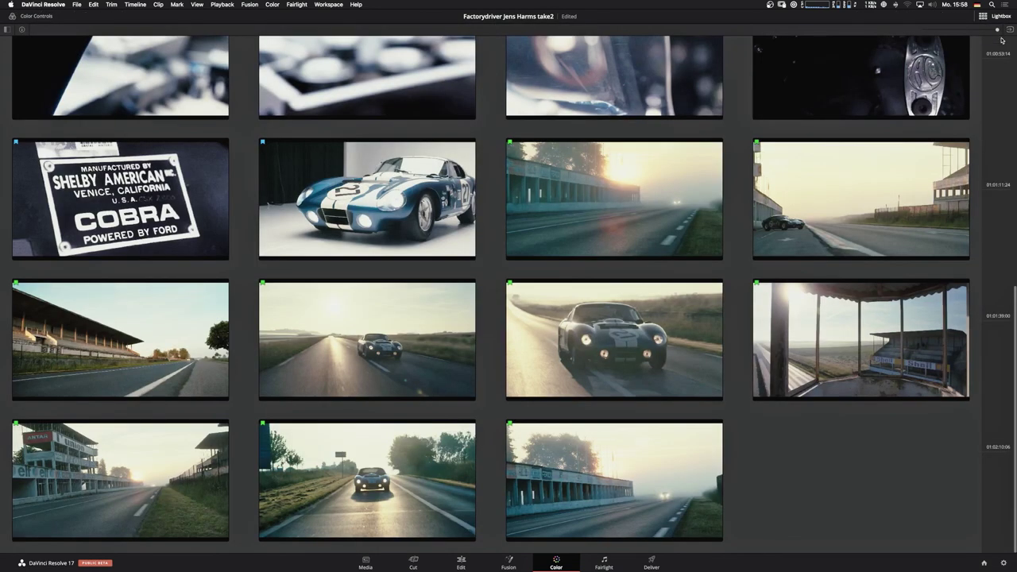
scroll(493, 294, "up", 5)
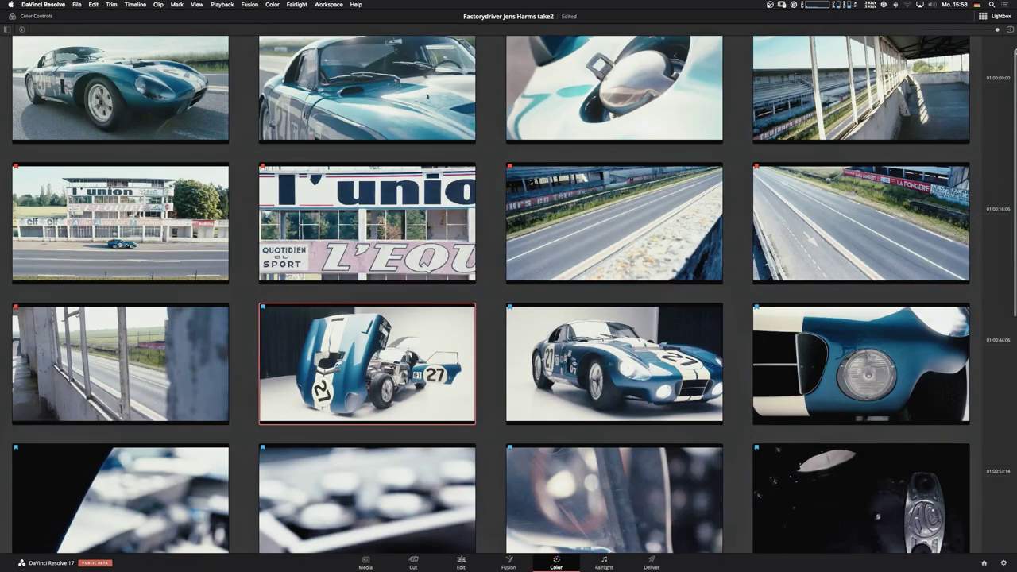
left_click(982, 16)
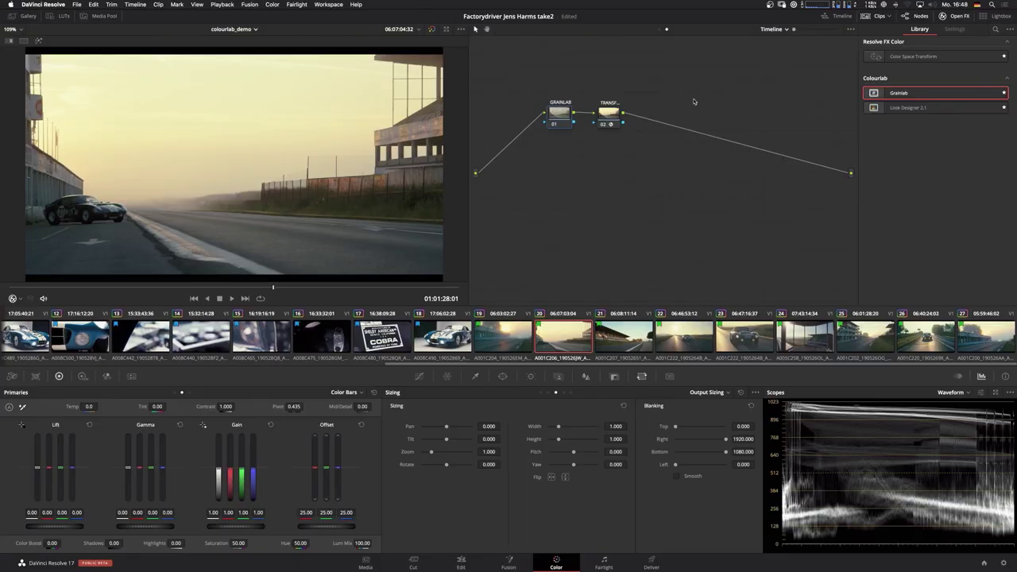
Apply Grainlab to the GRAINLAB node, hide the clip strip, and float the waveform scope.
left_click_drag(889, 94, 562, 119)
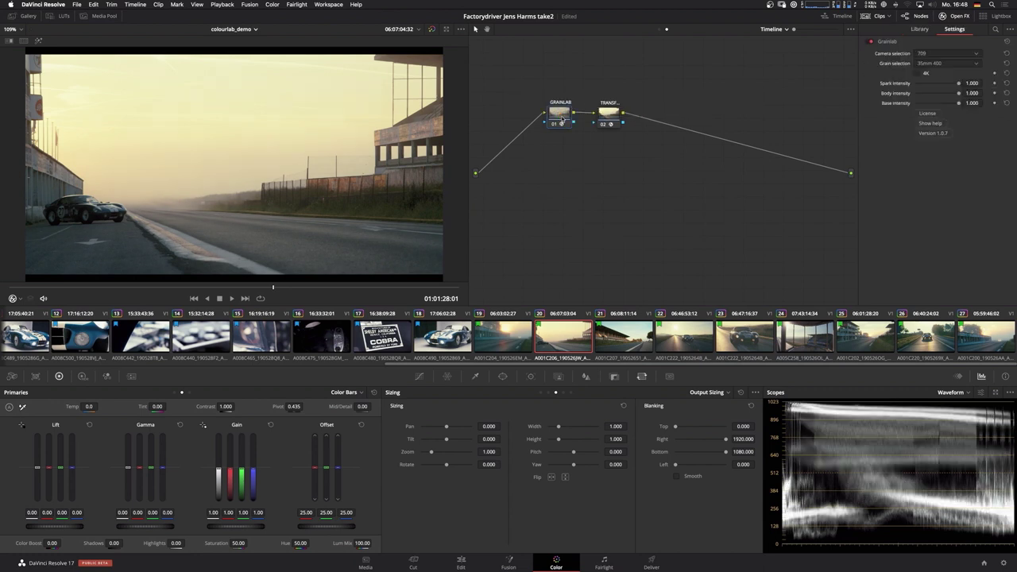
left_click(872, 16)
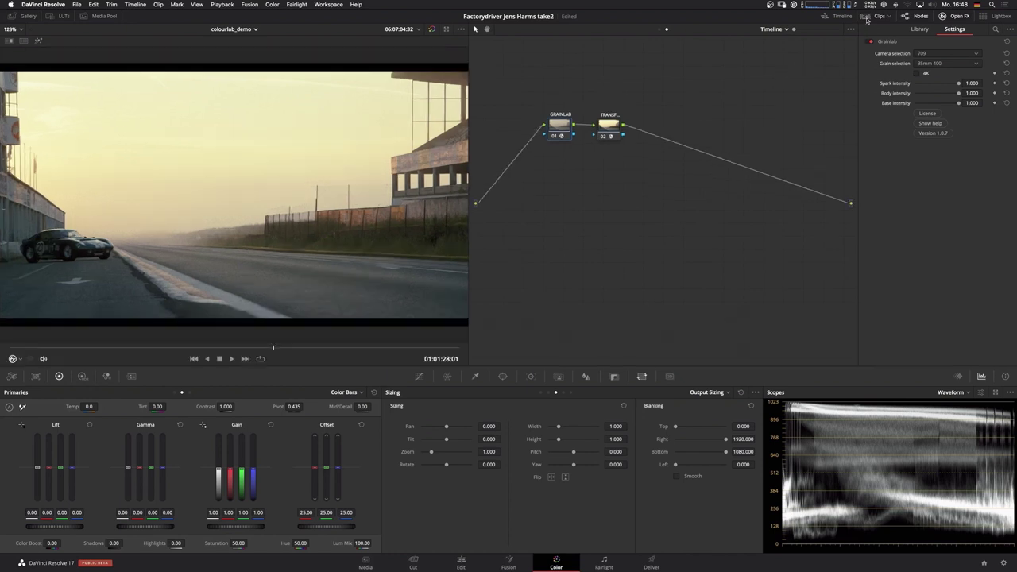
left_click(997, 394)
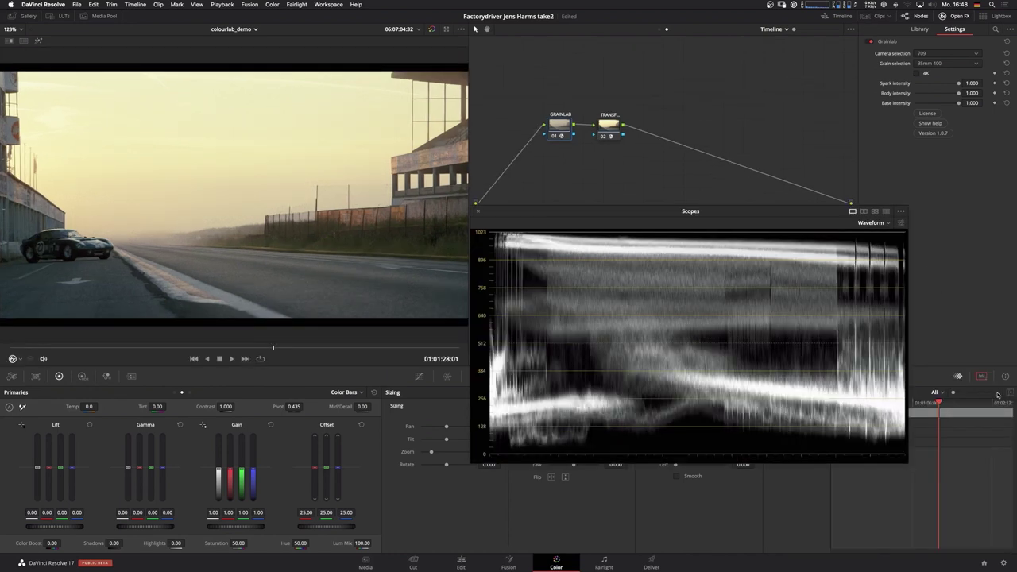
Set Grainlab's camera to Arri Log C and its grain stock to 35mm 200.
left_click(975, 55)
left_click(956, 73)
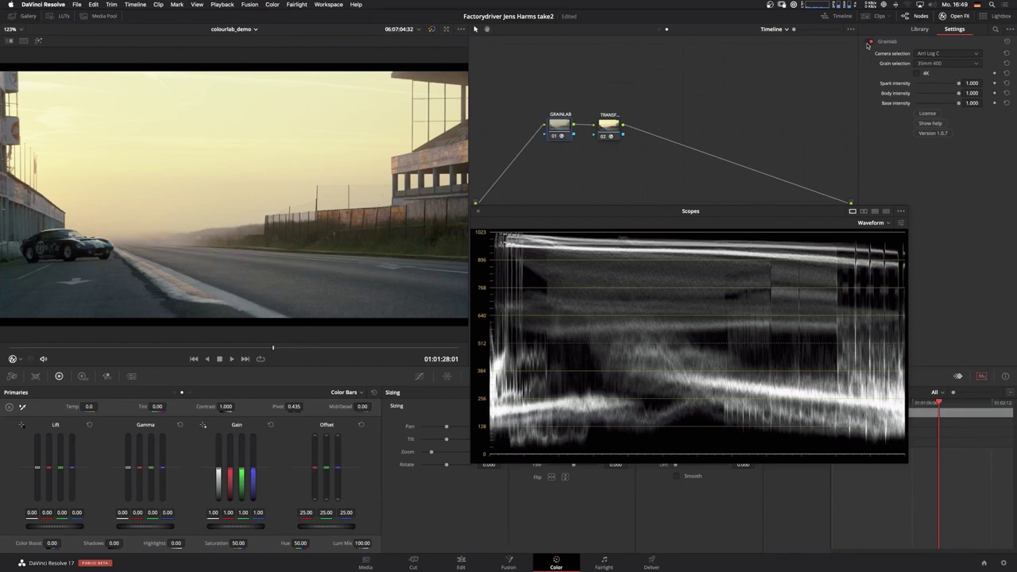
left_click(976, 64)
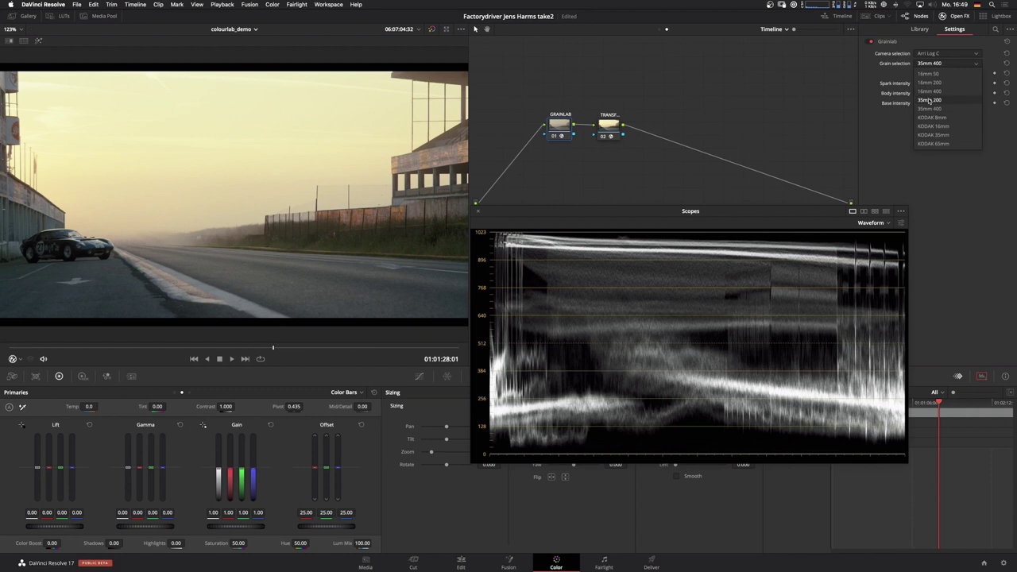
left_click(929, 100)
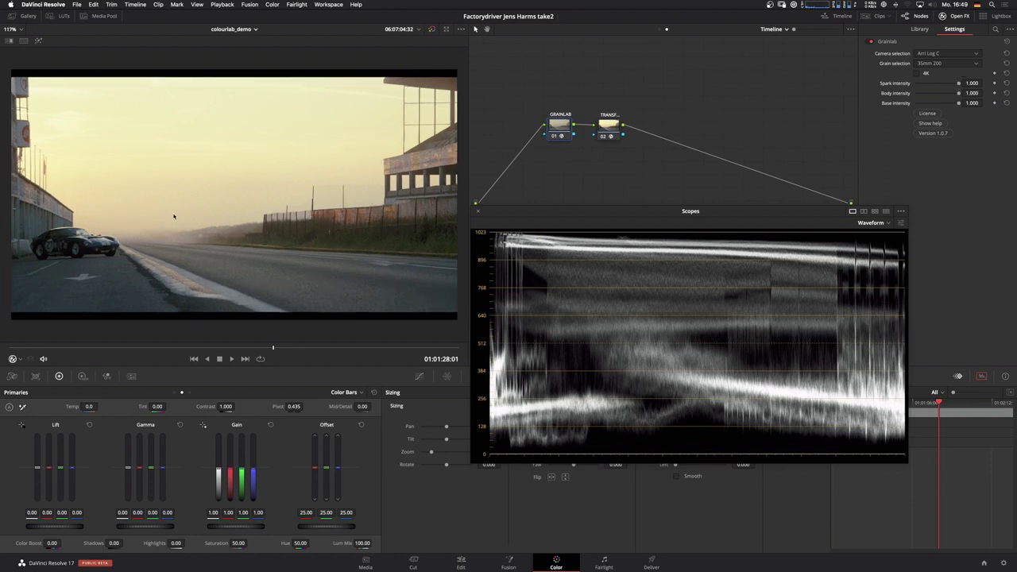
Zoom in on the car, drop Spark intensity to 0.000, then raise it to 0.440.
scroll(174, 214, "up", 5)
scroll(174, 214, "up", 3)
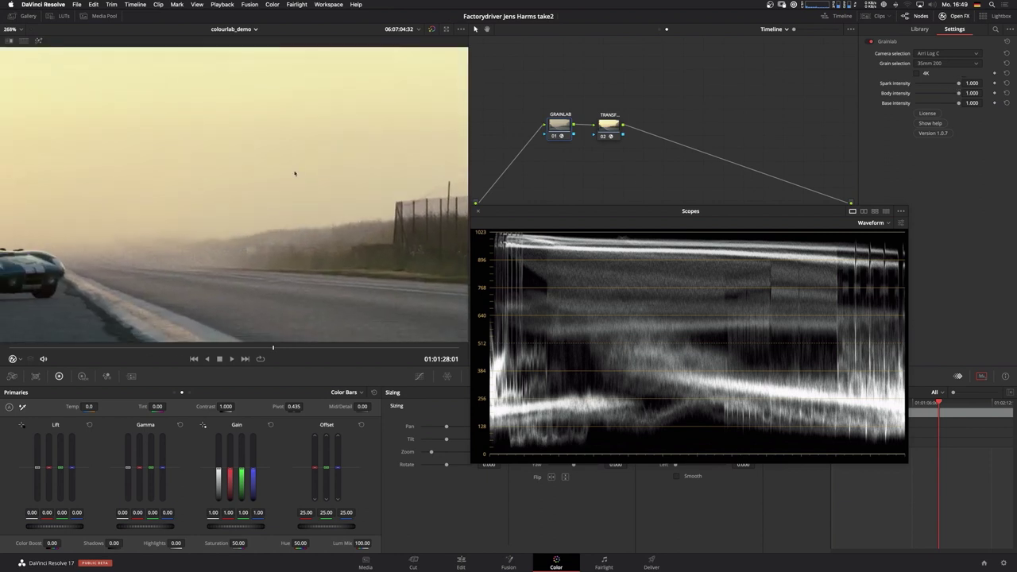
left_click_drag(258, 208, 301, 210)
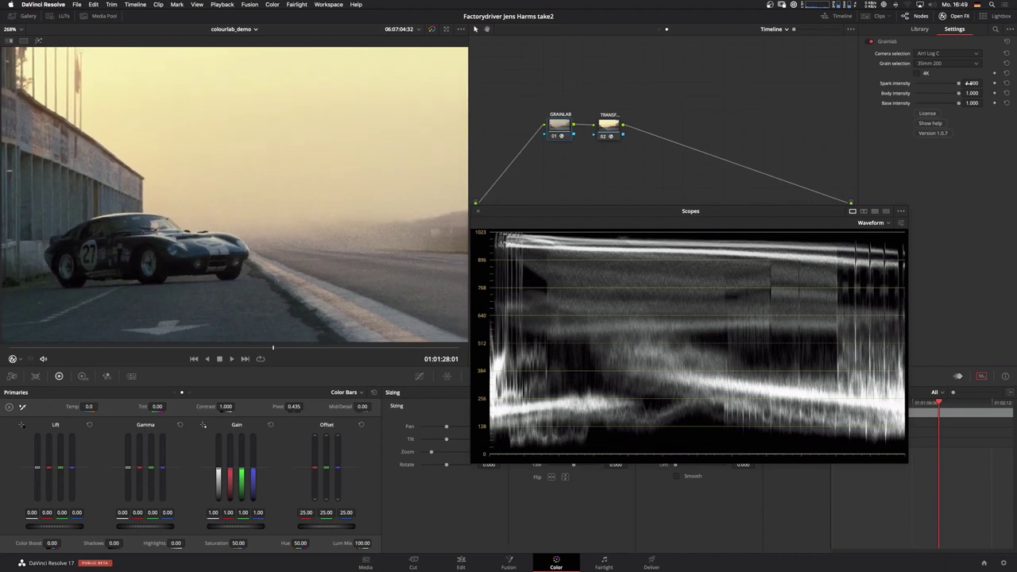
left_click_drag(957, 85, 913, 87)
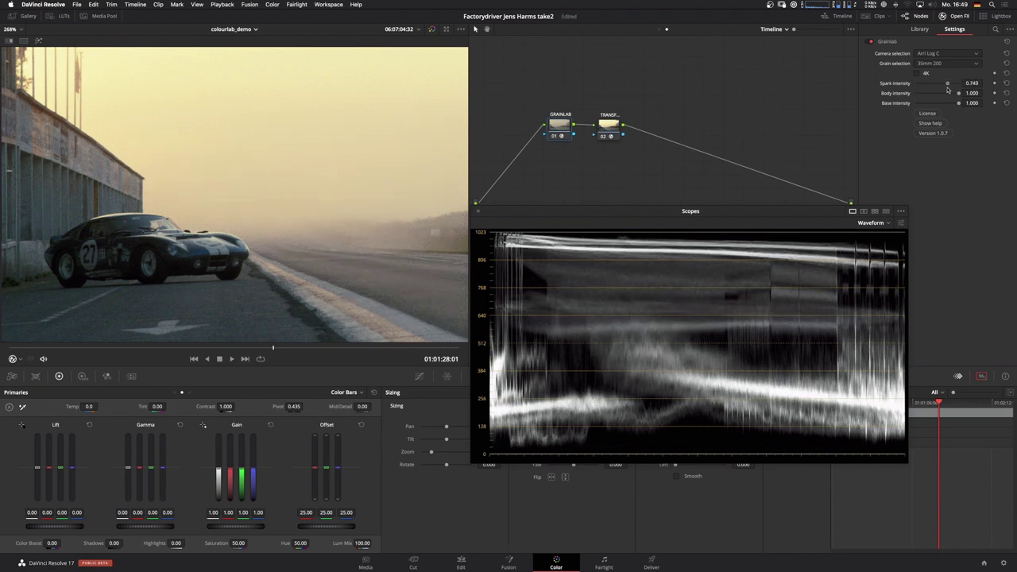
left_click_drag(914, 91, 953, 96)
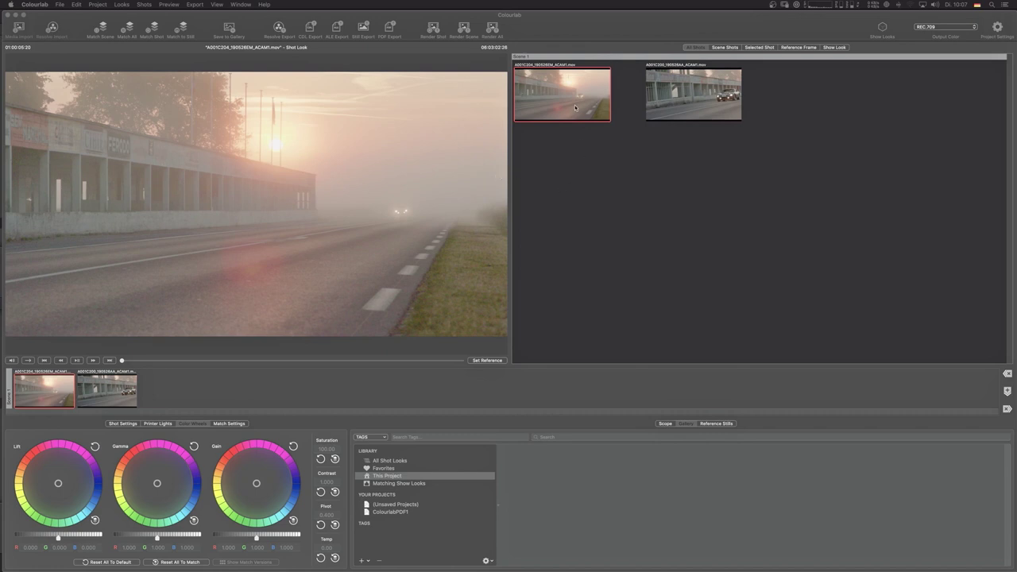
Load fog shot A001C200 and launch ShotDeck from the Reference Stills library.
left_click(573, 155)
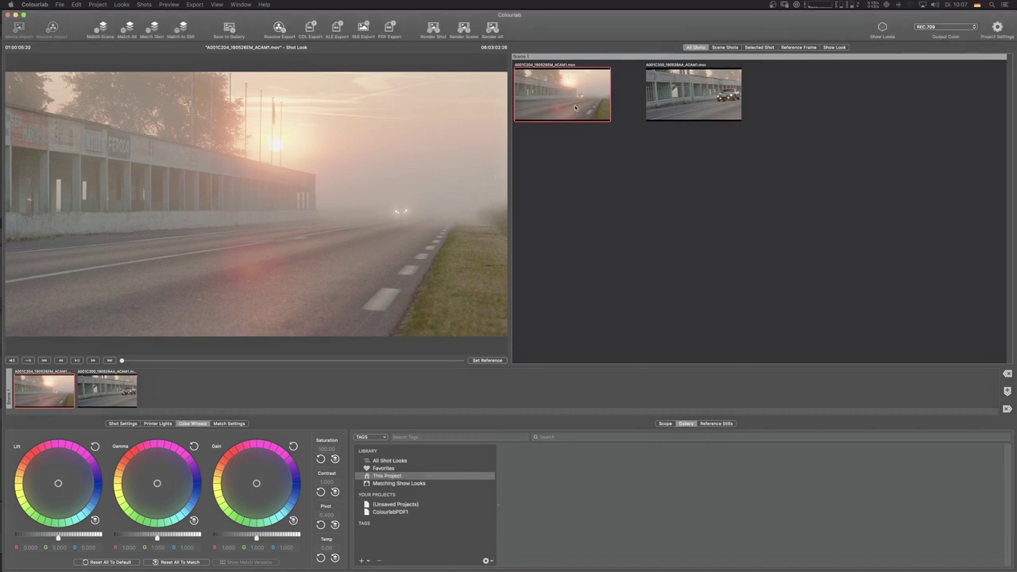
left_click(670, 103)
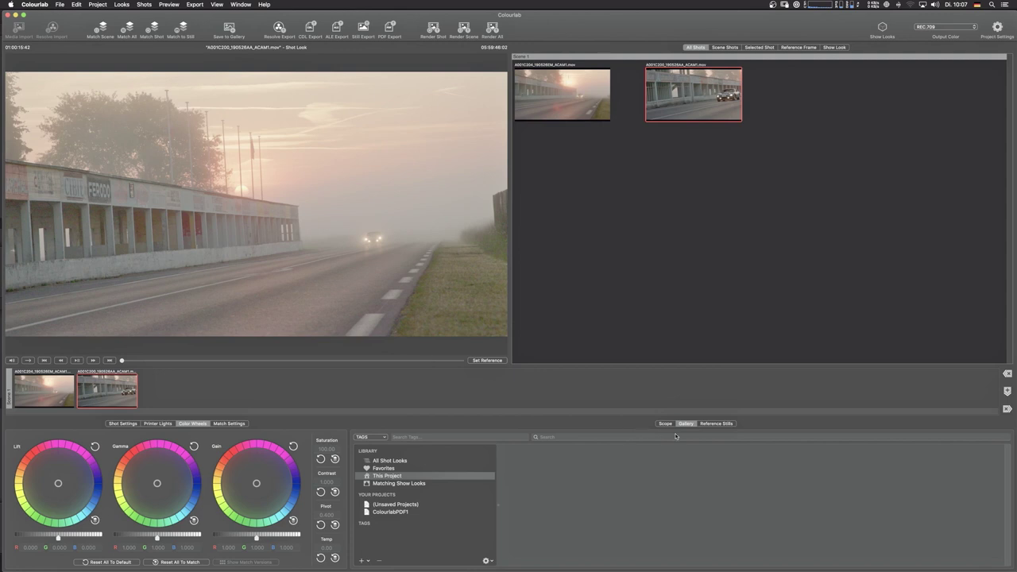
left_click(712, 424)
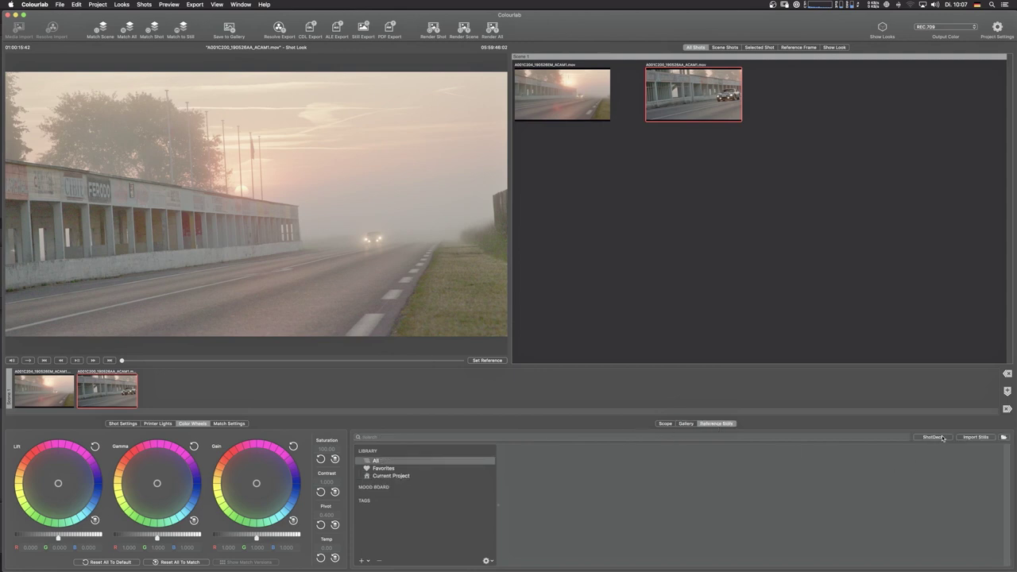
left_click(940, 436)
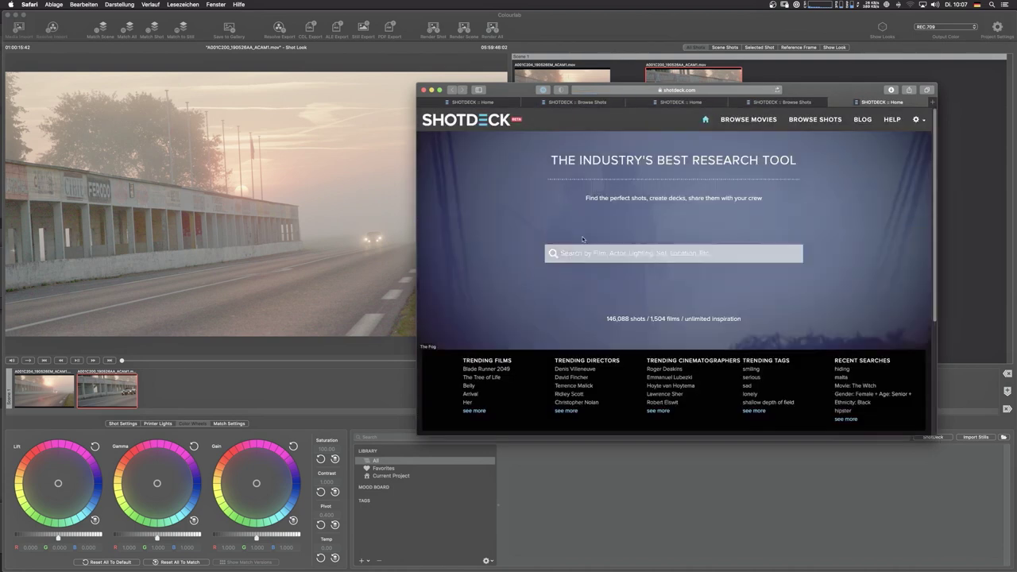
Search ShotDeck for 'sunrise' and scroll through the results.
left_click(573, 253)
type("sunrise")
key("Return")
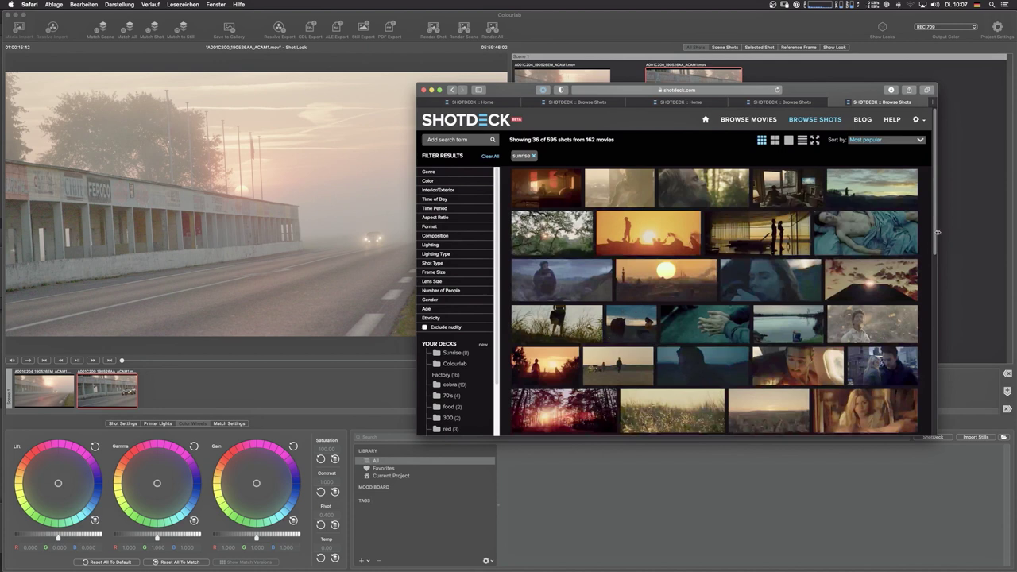
left_click_drag(937, 239, 938, 295)
scroll(938, 296, "down", 10)
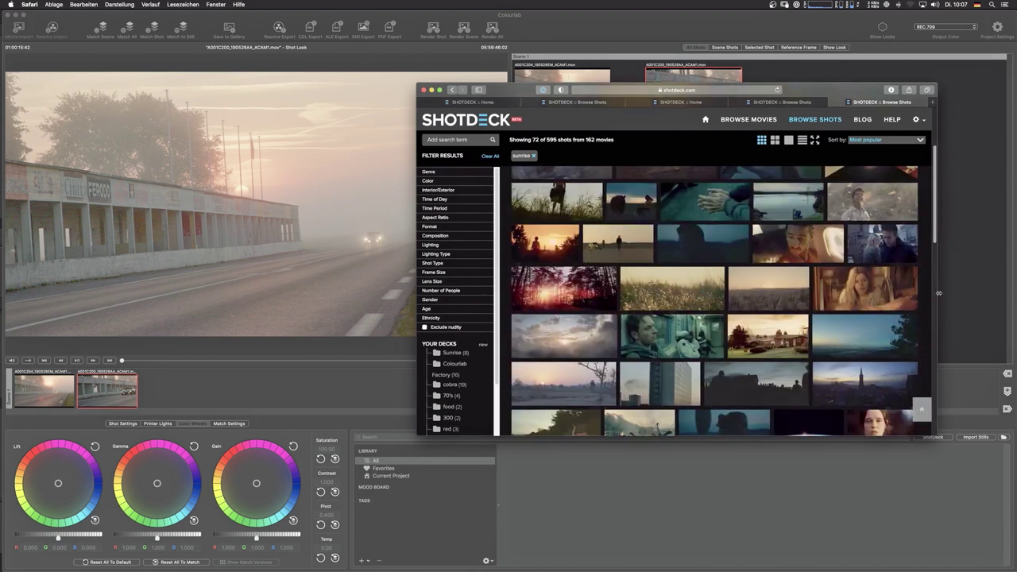
left_click_drag(946, 370, 946, 264)
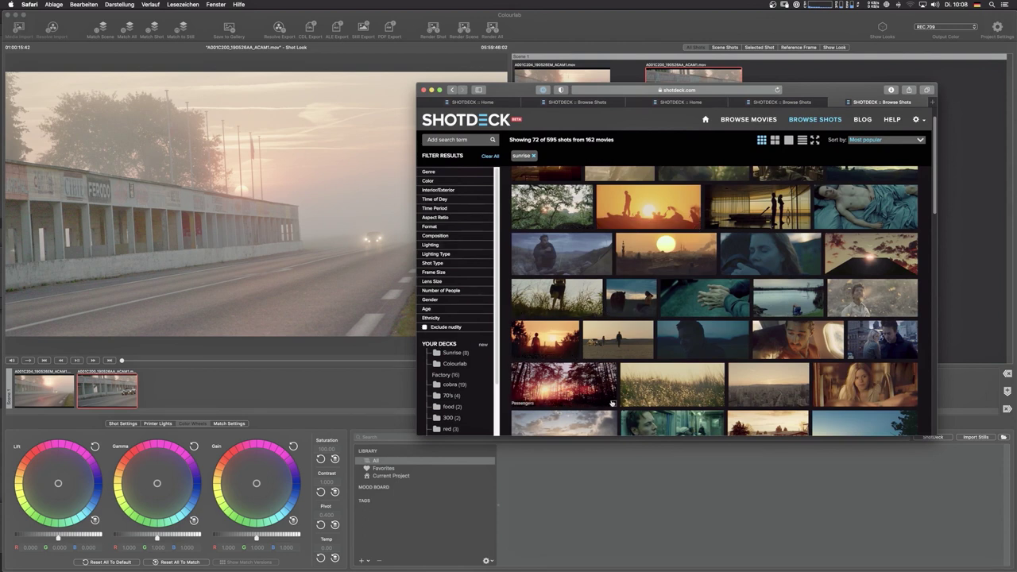
Export the Sunrise deck as a ZIP download, then close Safari.
left_click(451, 354)
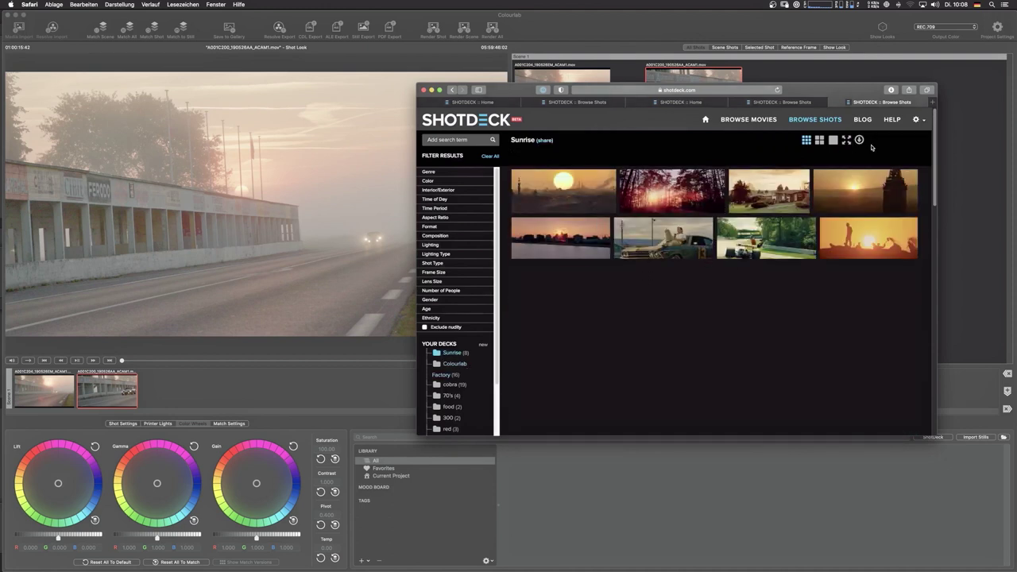
left_click(859, 141)
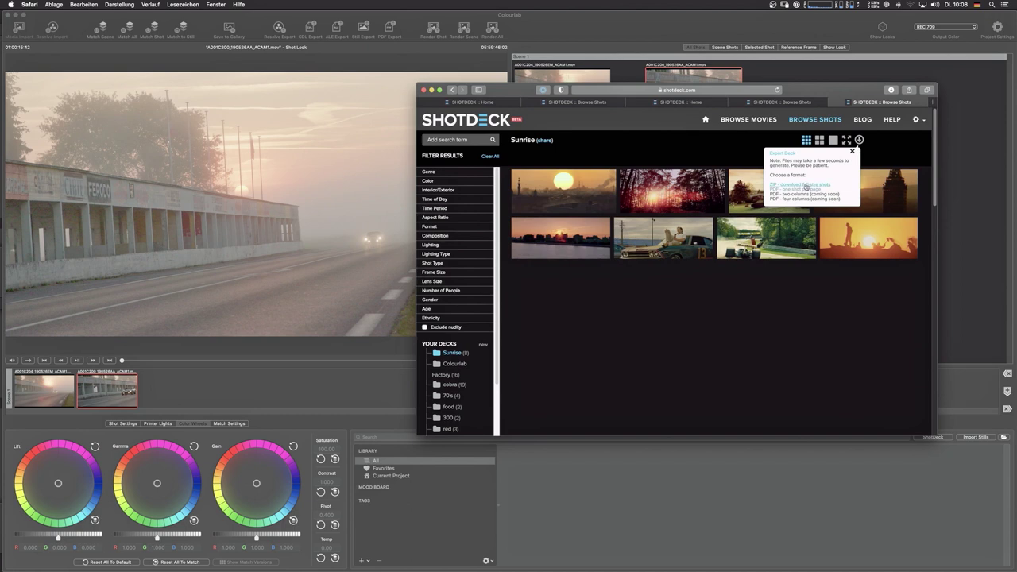
left_click(805, 186)
left_click(294, 228)
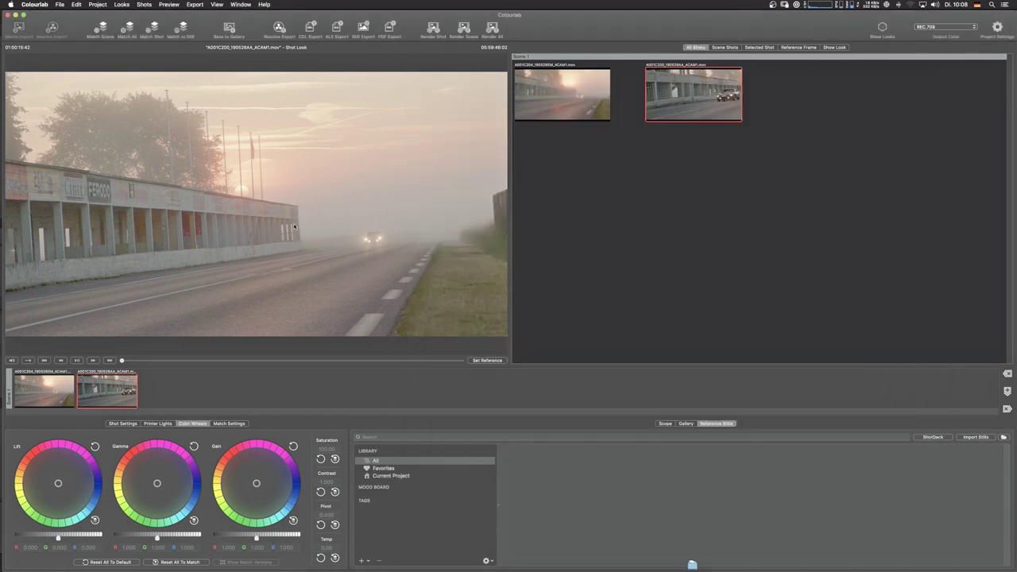
Import all seven downloaded sunrise JPG stills into the reference library.
left_click(967, 437)
left_click_drag(293, 141, 323, 84)
left_click(808, 210)
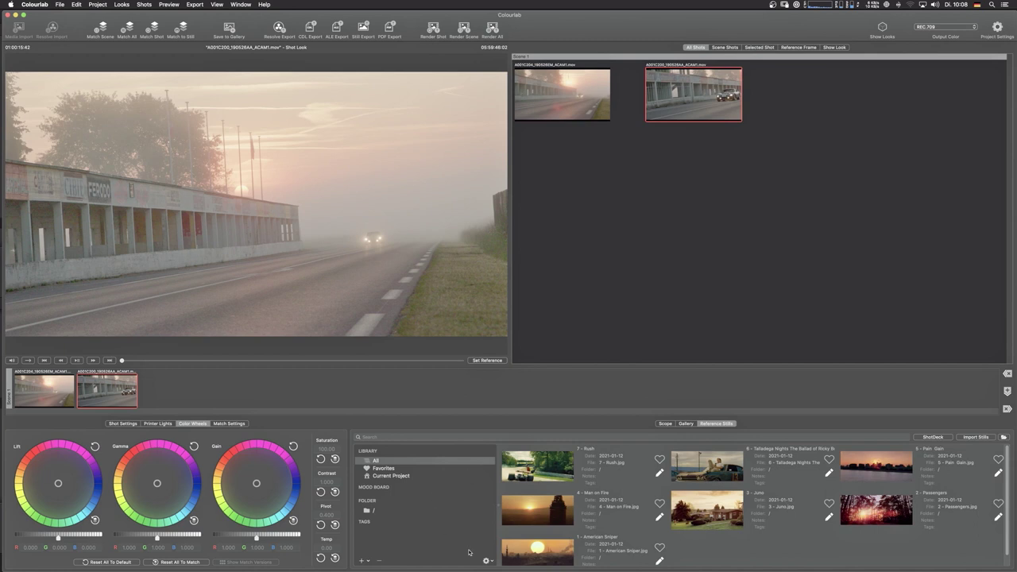
Create a new mood board named 'sunrise'.
left_click(362, 561)
left_click(385, 533)
type("sunrise")
key("Return")
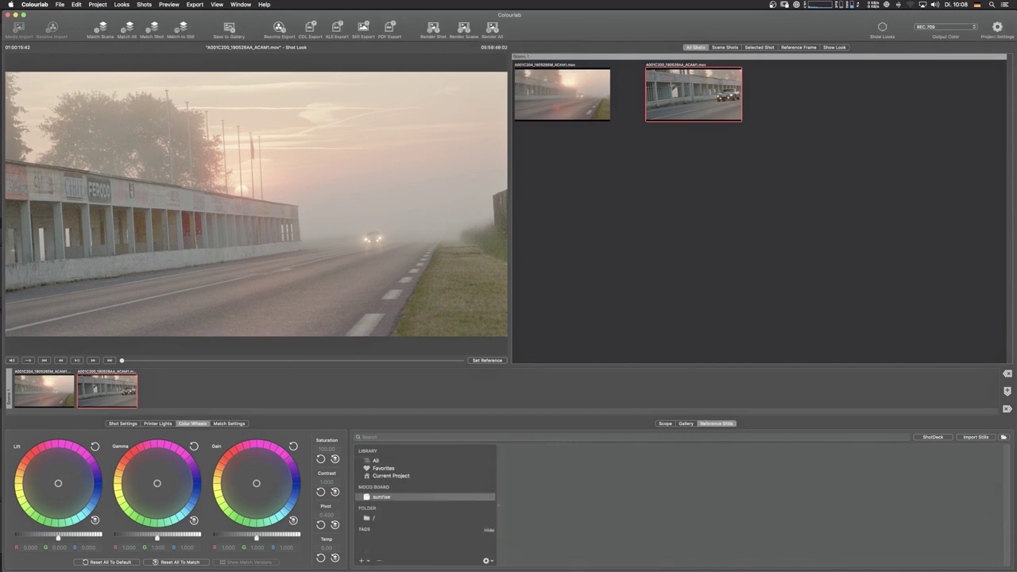
Add the Man on Fire, Pain Gain and Juno stills to sunrise, then show film profile looks.
left_click_drag(537, 509, 461, 495)
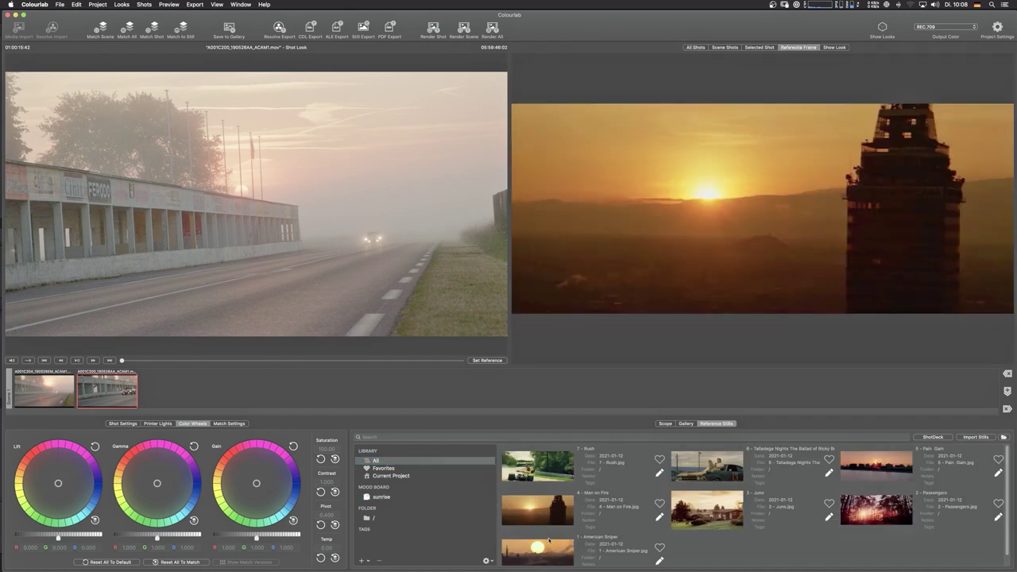
left_click(547, 543)
left_click(877, 521)
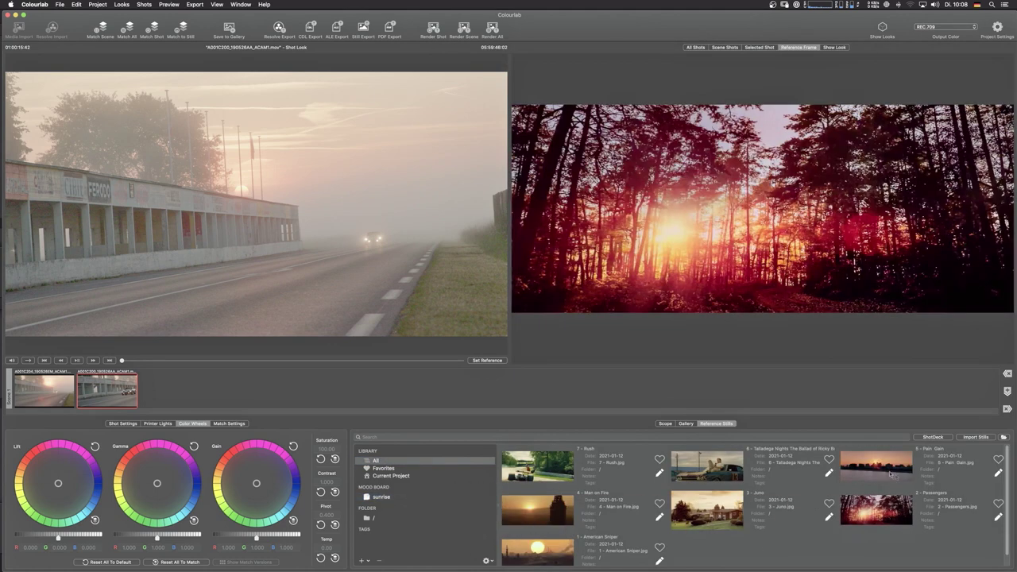
left_click_drag(884, 470, 398, 497)
left_click_drag(707, 508, 422, 501)
left_click(559, 513)
left_click(546, 550)
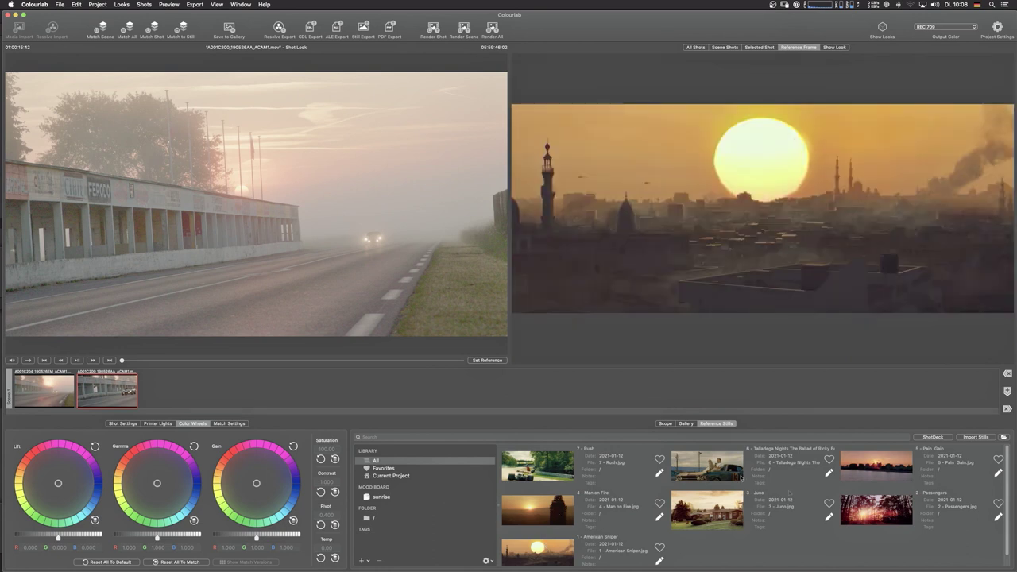
left_click(886, 503)
left_click(878, 474)
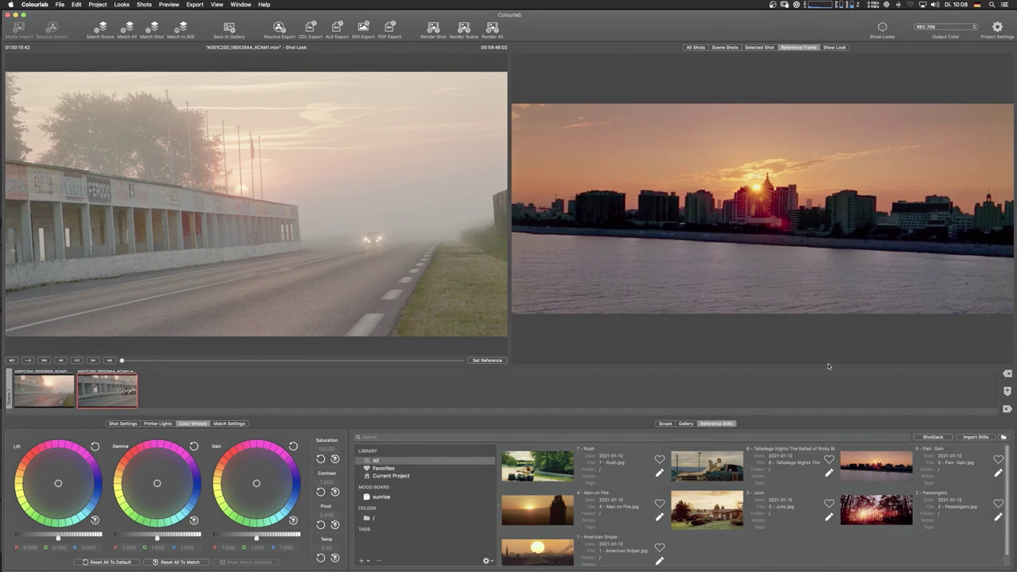
left_click(843, 47)
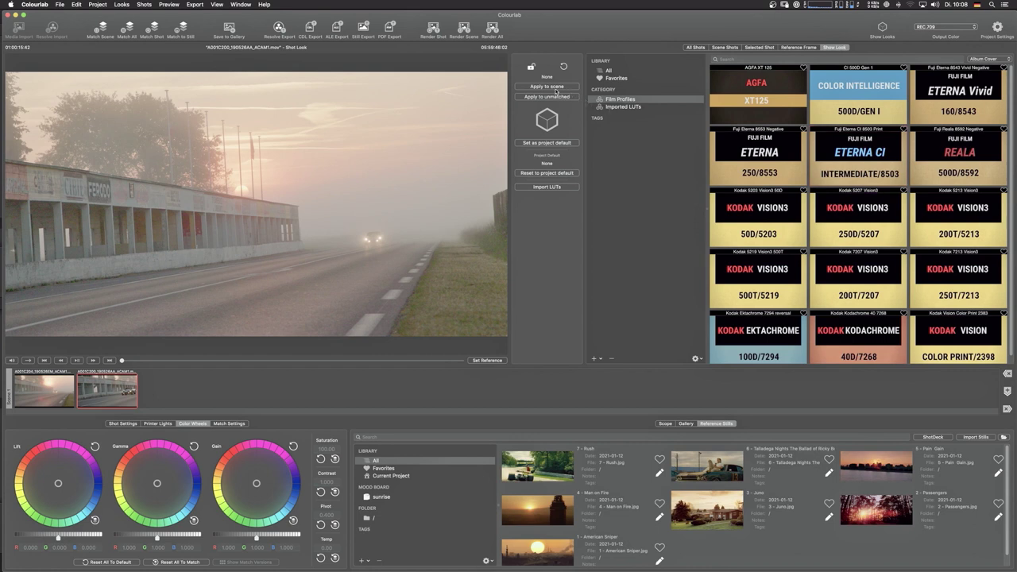
Audition the AGFA XT125, Fuji Eterna Vivid and Kodak film looks, then apply Kodak Vision3 250D/5207.
left_click(741, 103)
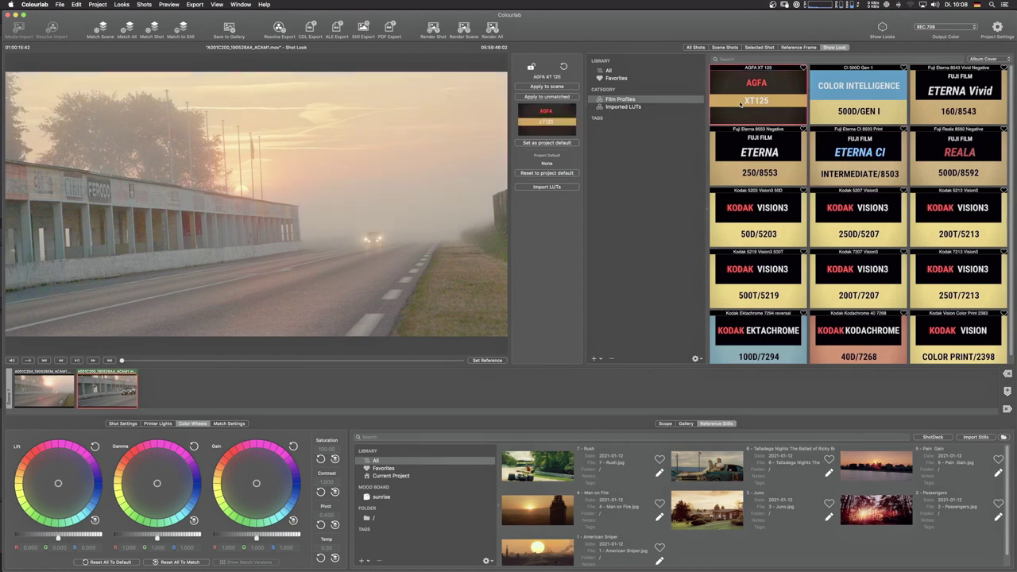
key("Right")
key("Right")
key("Right")
key("Right")
key("Right")
left_click(737, 217)
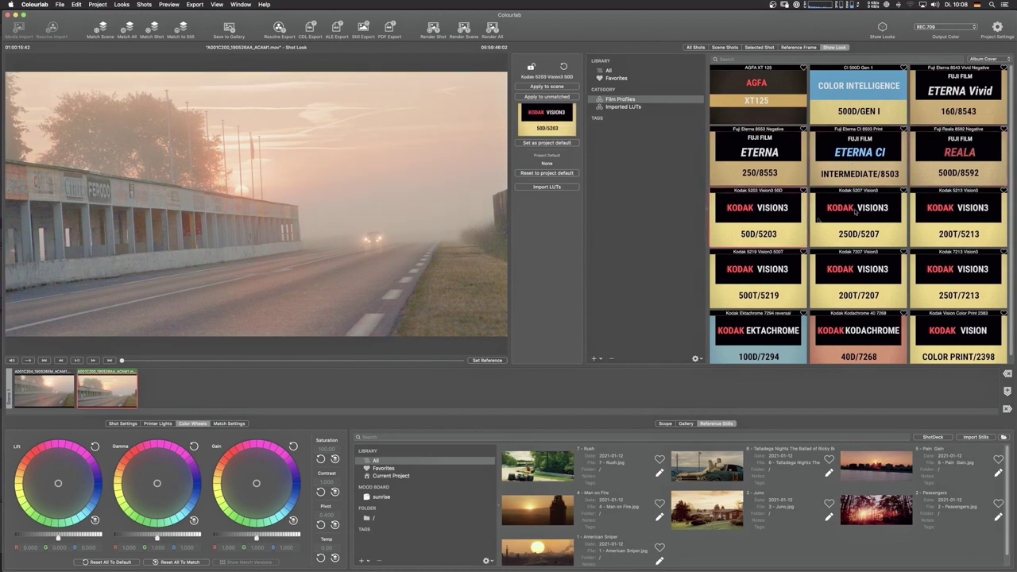
left_click(869, 213)
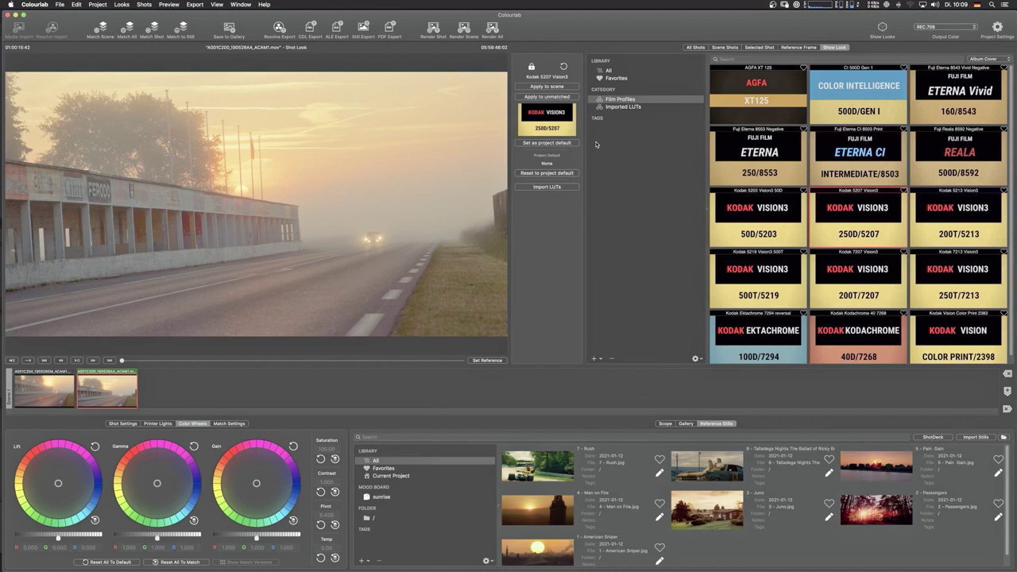
Compare the shot's flat, ungraded version against the graded look.
left_click(751, 48)
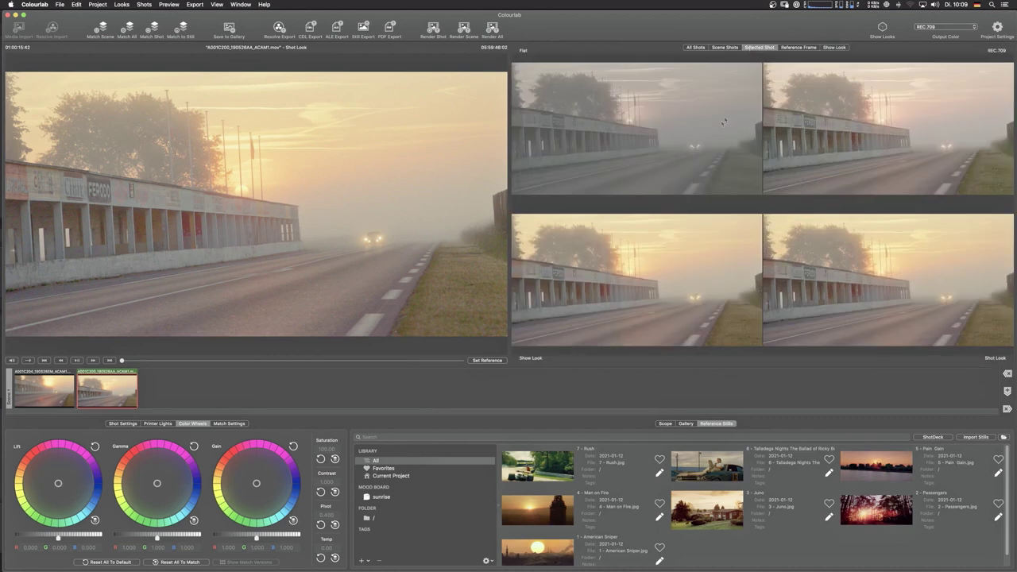
left_click(721, 124)
left_click(722, 124)
Match the fog shot to the Pain Gain reference still and show the RGB parade.
left_click(798, 48)
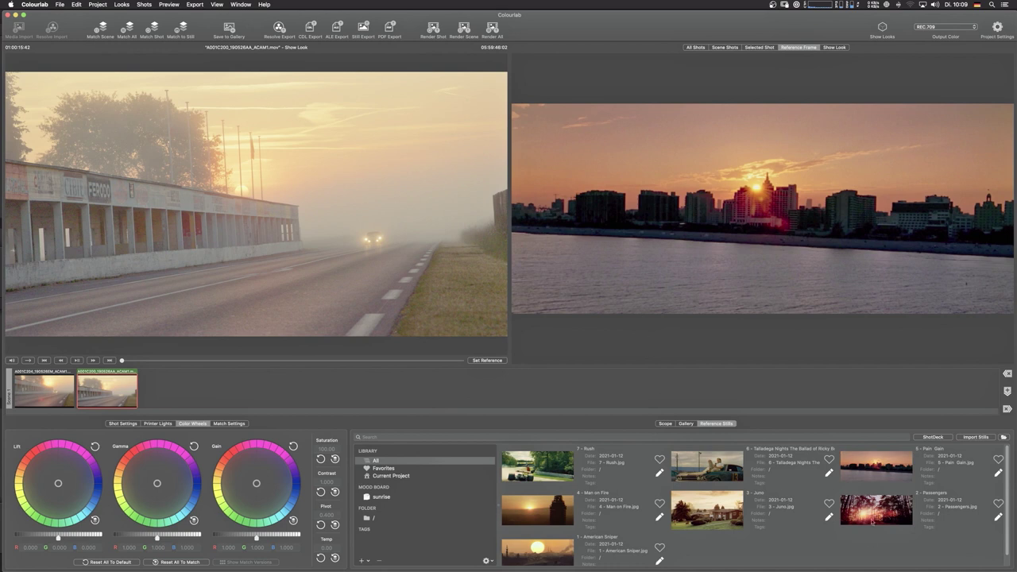
right_click(866, 459)
left_click(886, 501)
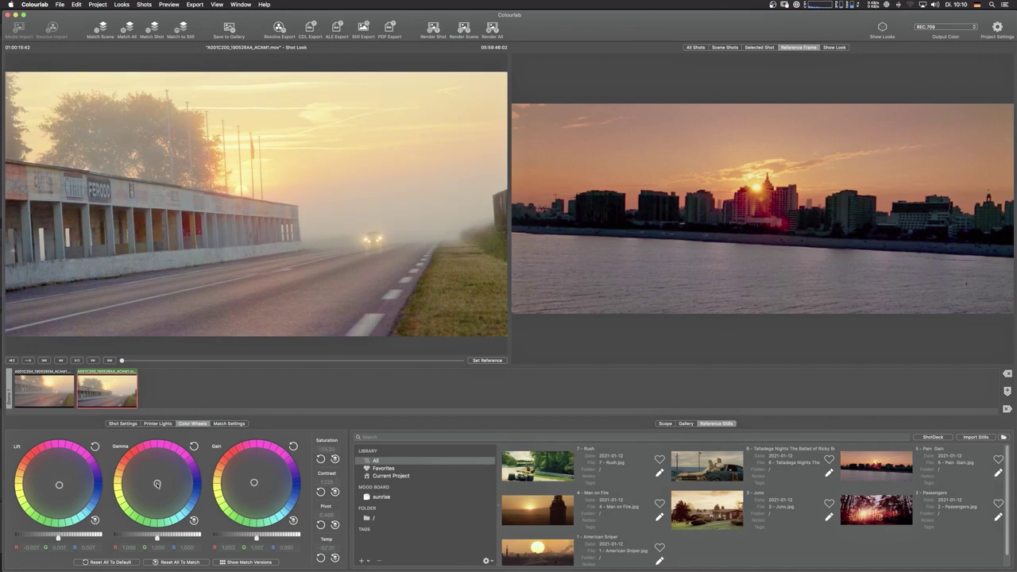
left_click(664, 423)
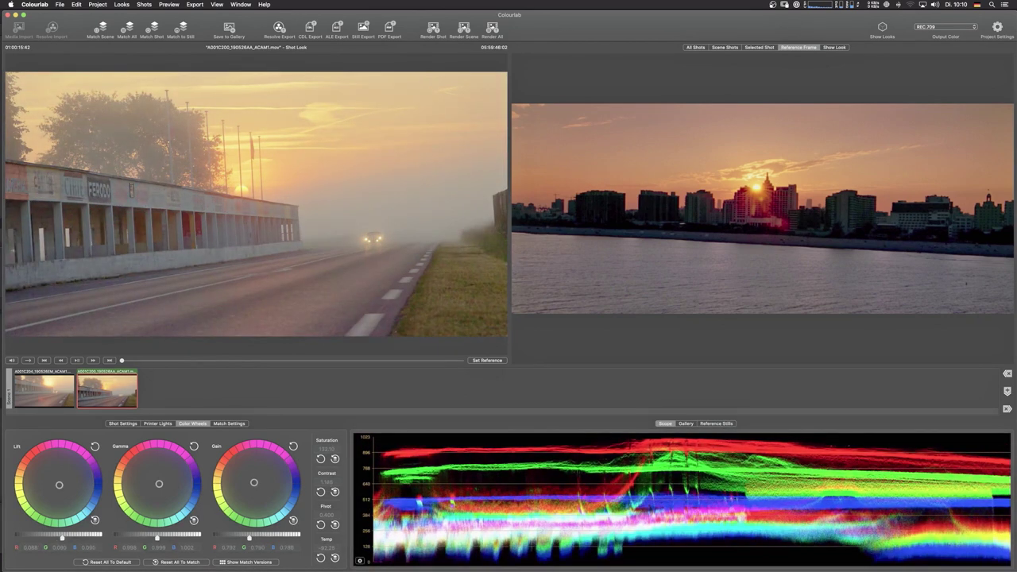
Check Shot Look 10 under the gallery's Favorites, then play back the matched shot.
left_click(229, 32)
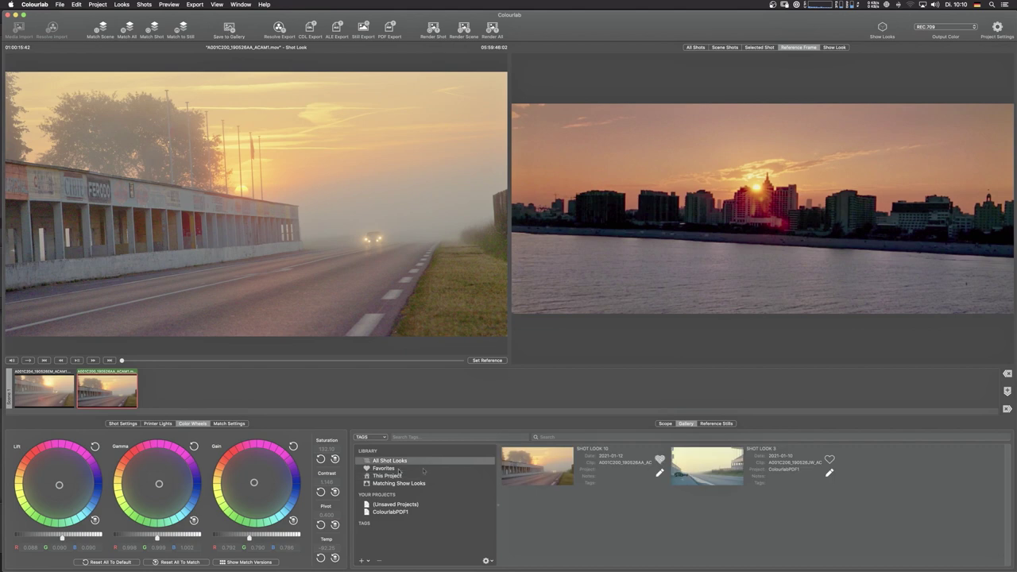
left_click(386, 468)
right_click(556, 469)
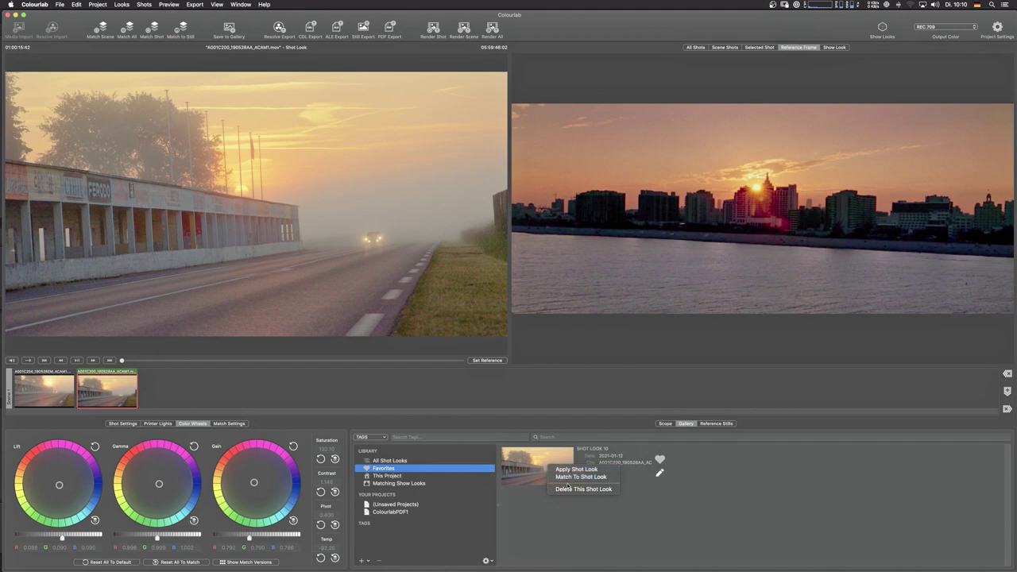
left_click(580, 477)
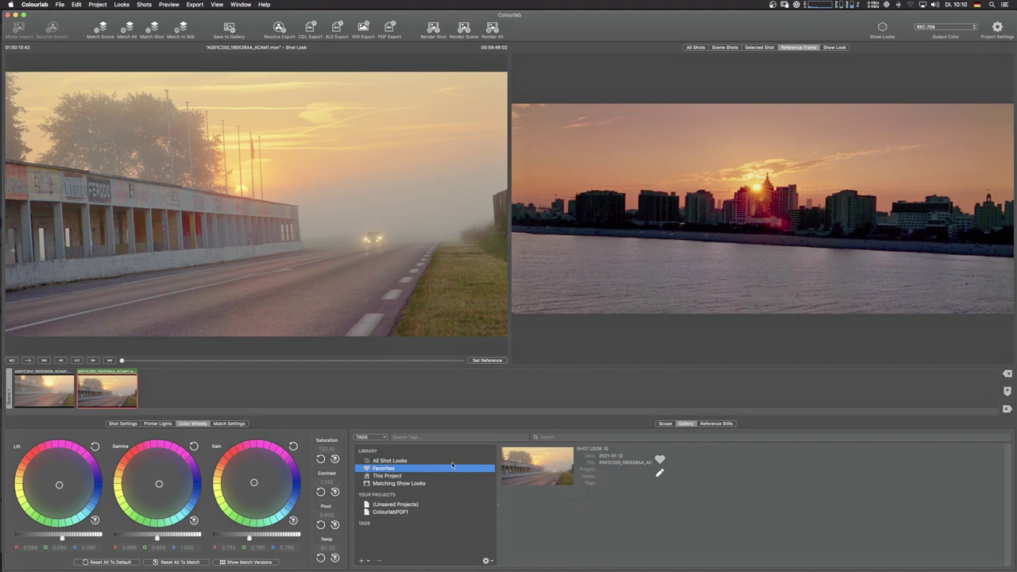
left_click(76, 361)
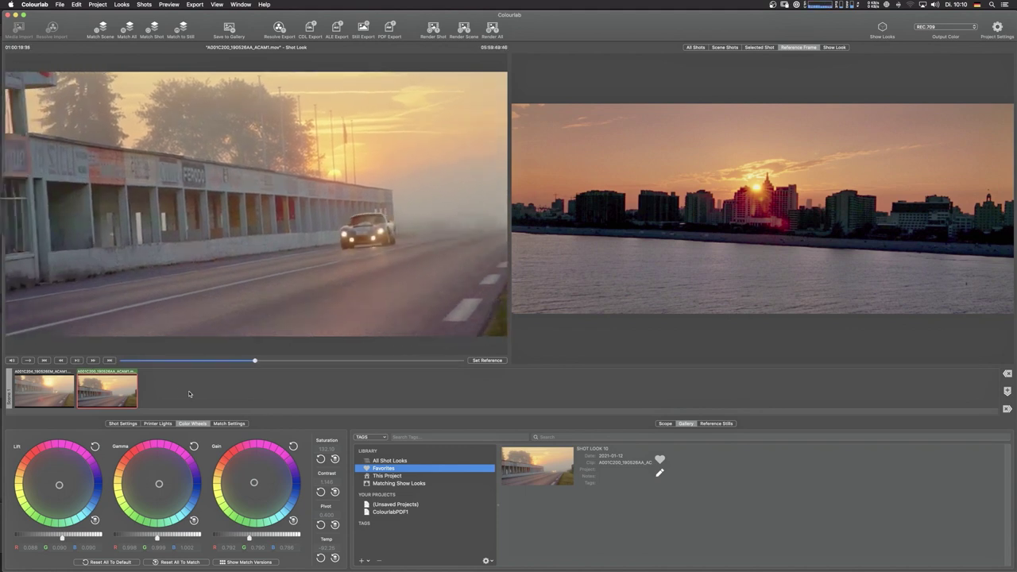